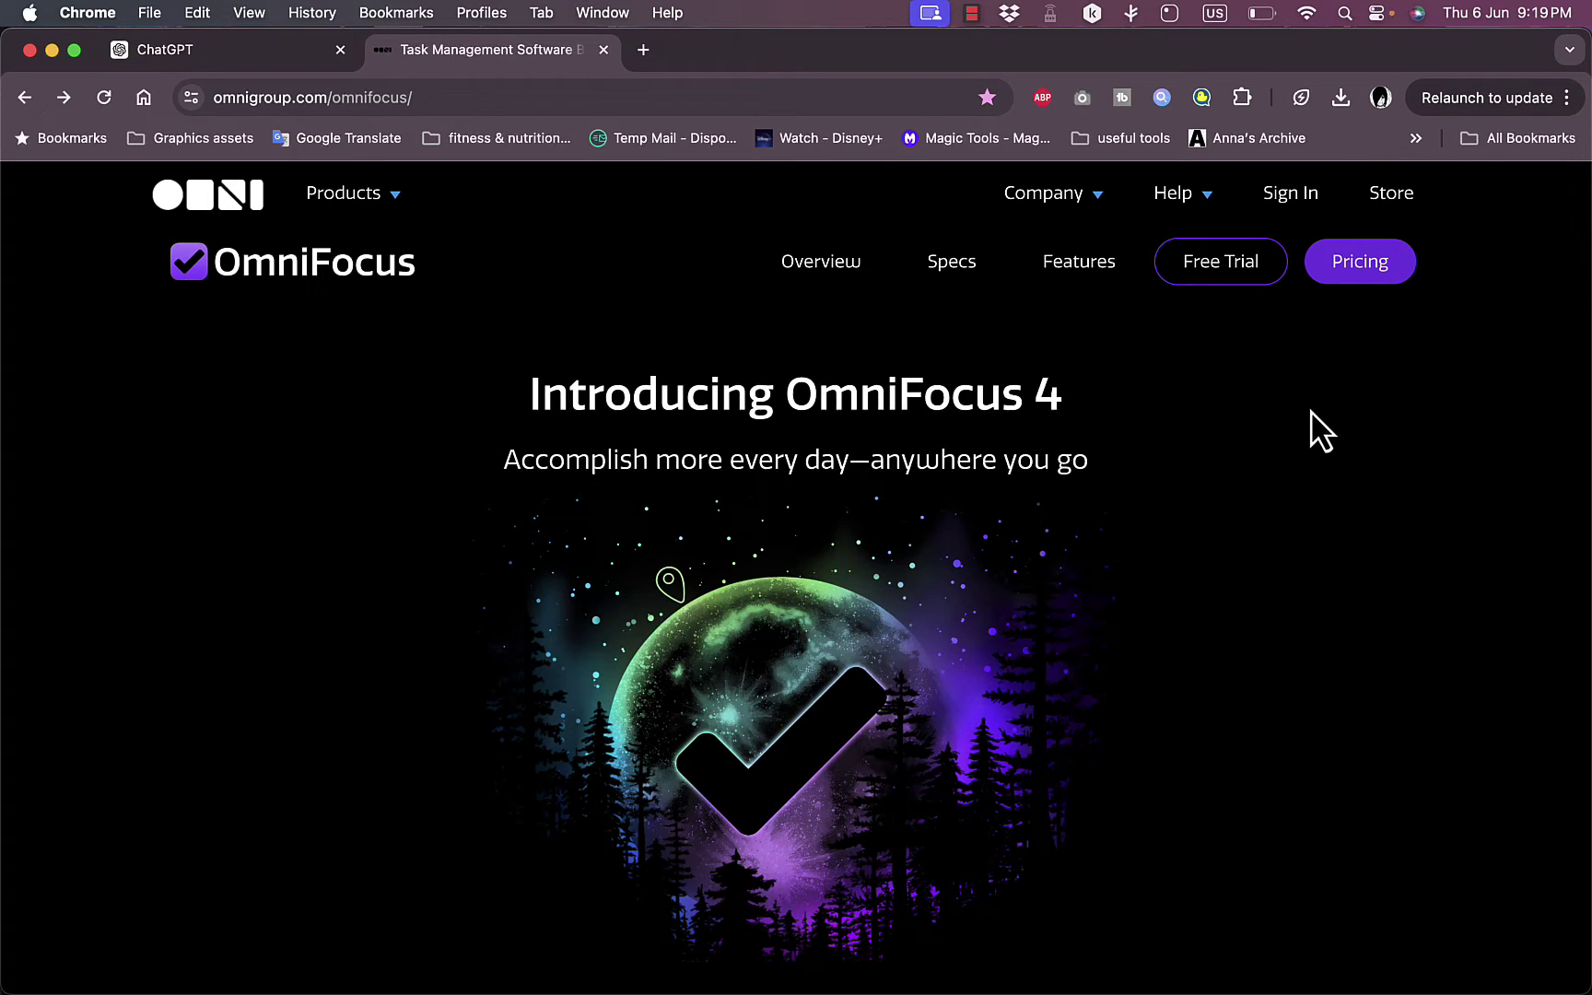
Step: Scroll the OmniFocus overview and cycle through capture examples like 'Get tasks out of your head'
scroll(1321, 431, down, 10)
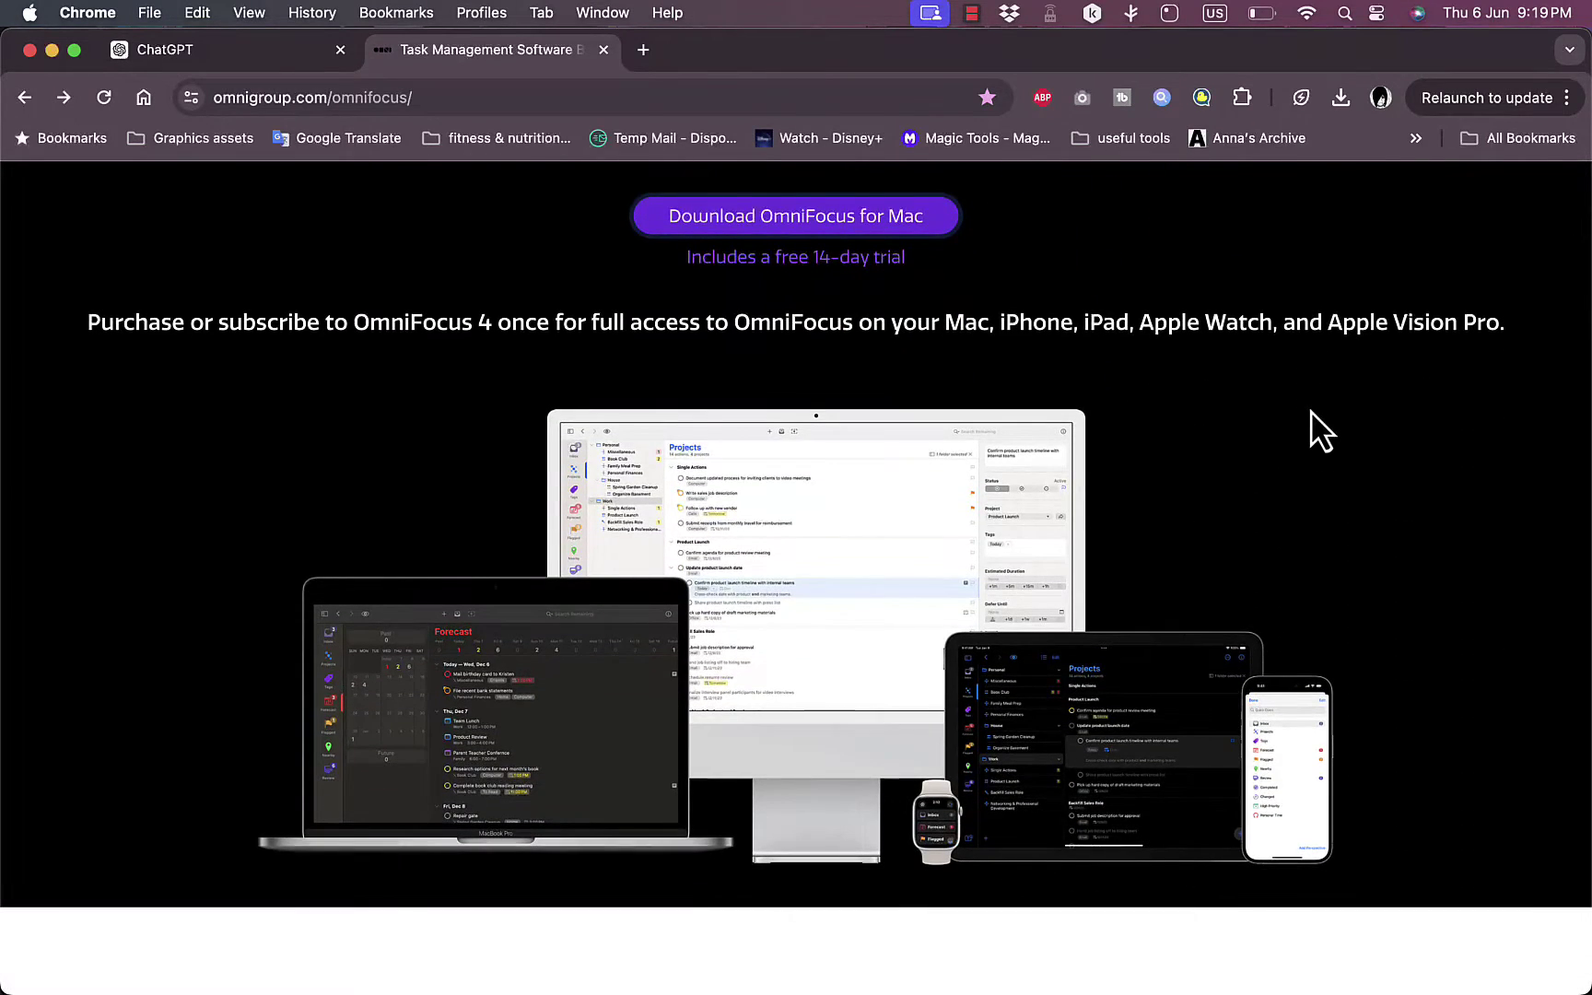
scroll(1311, 427, down, 2)
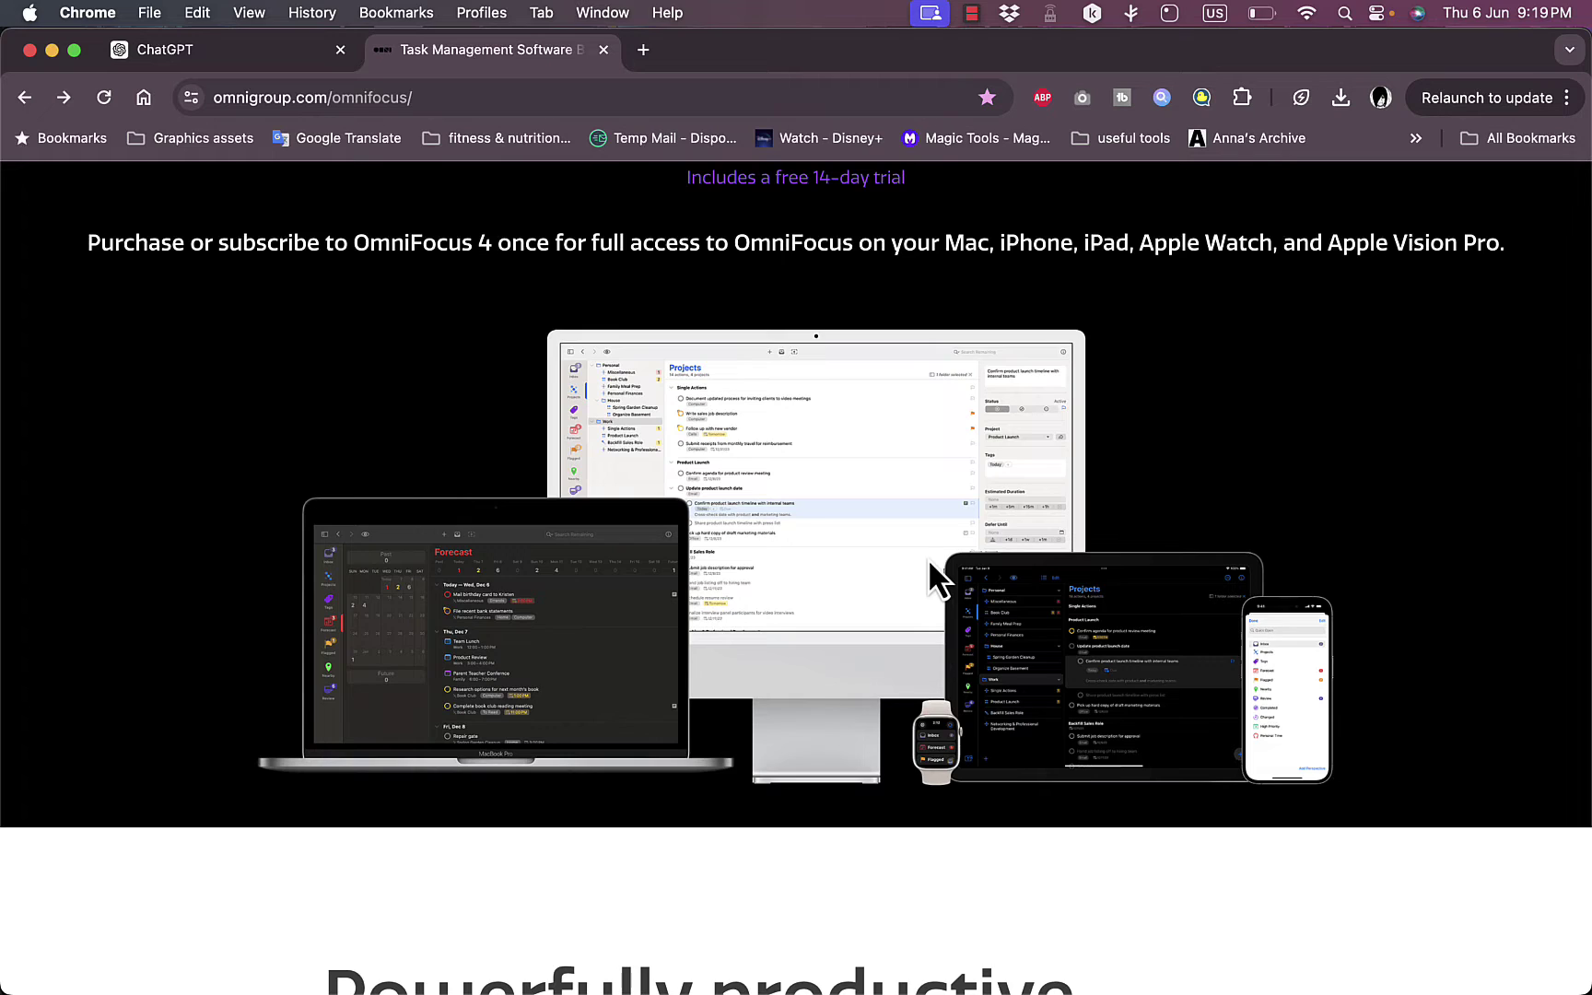
scroll(929, 557, down, 6)
scroll(929, 553, up, 6)
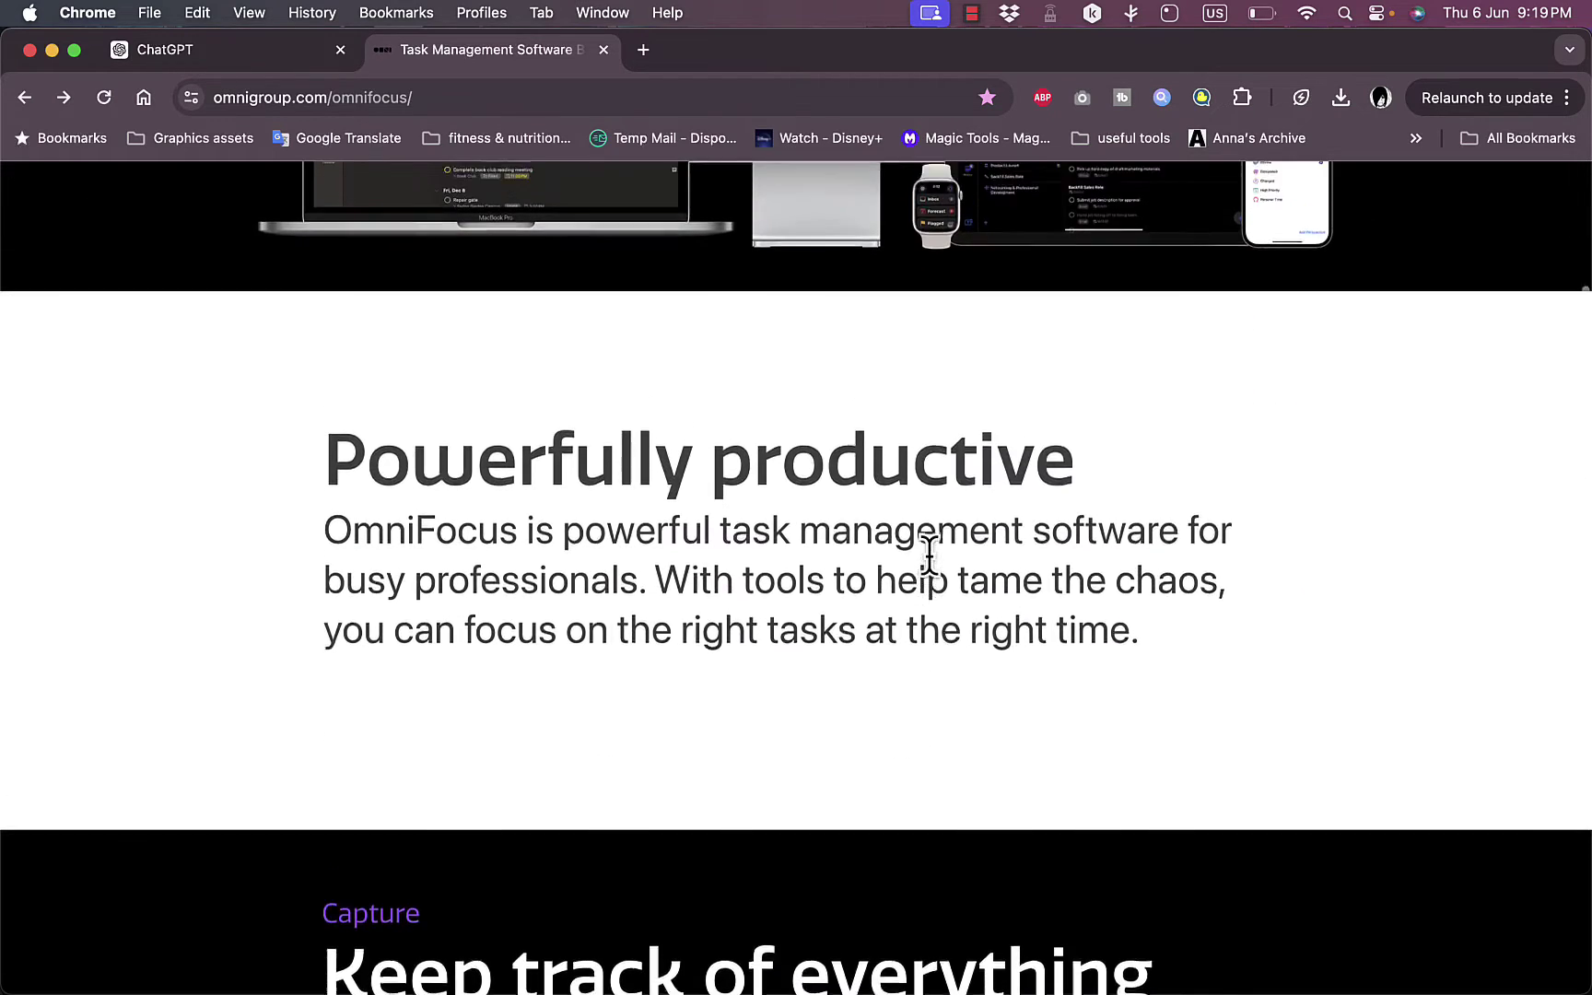
scroll(929, 558, up, 4)
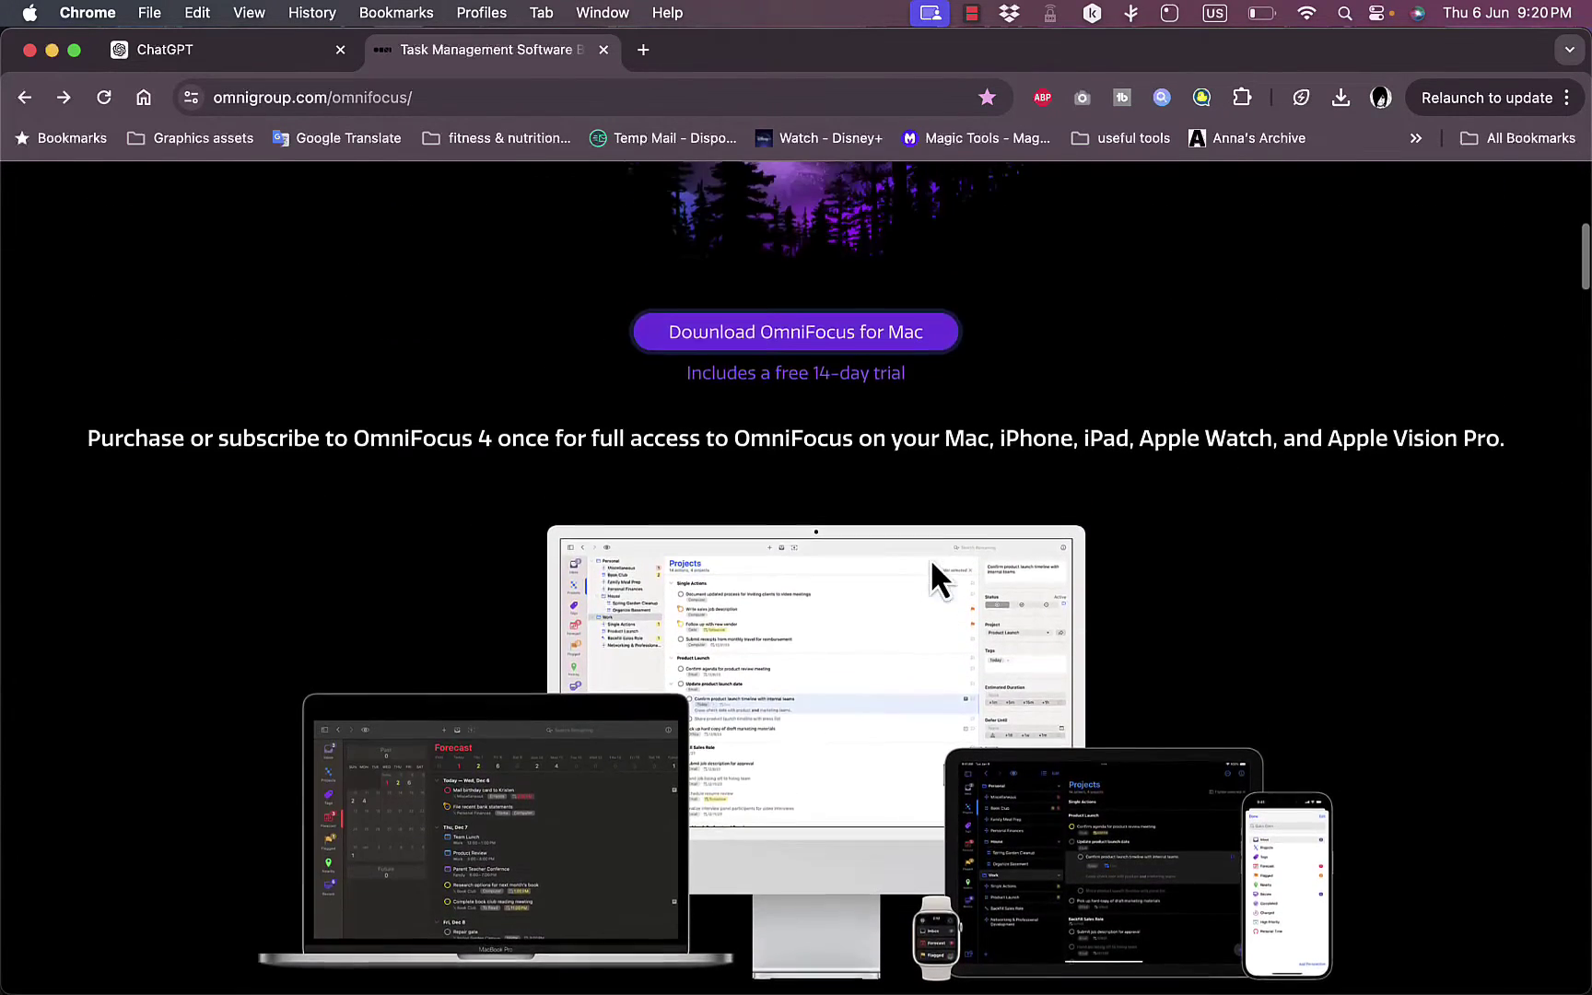
scroll(929, 558, down, 6)
scroll(930, 560, down, 12)
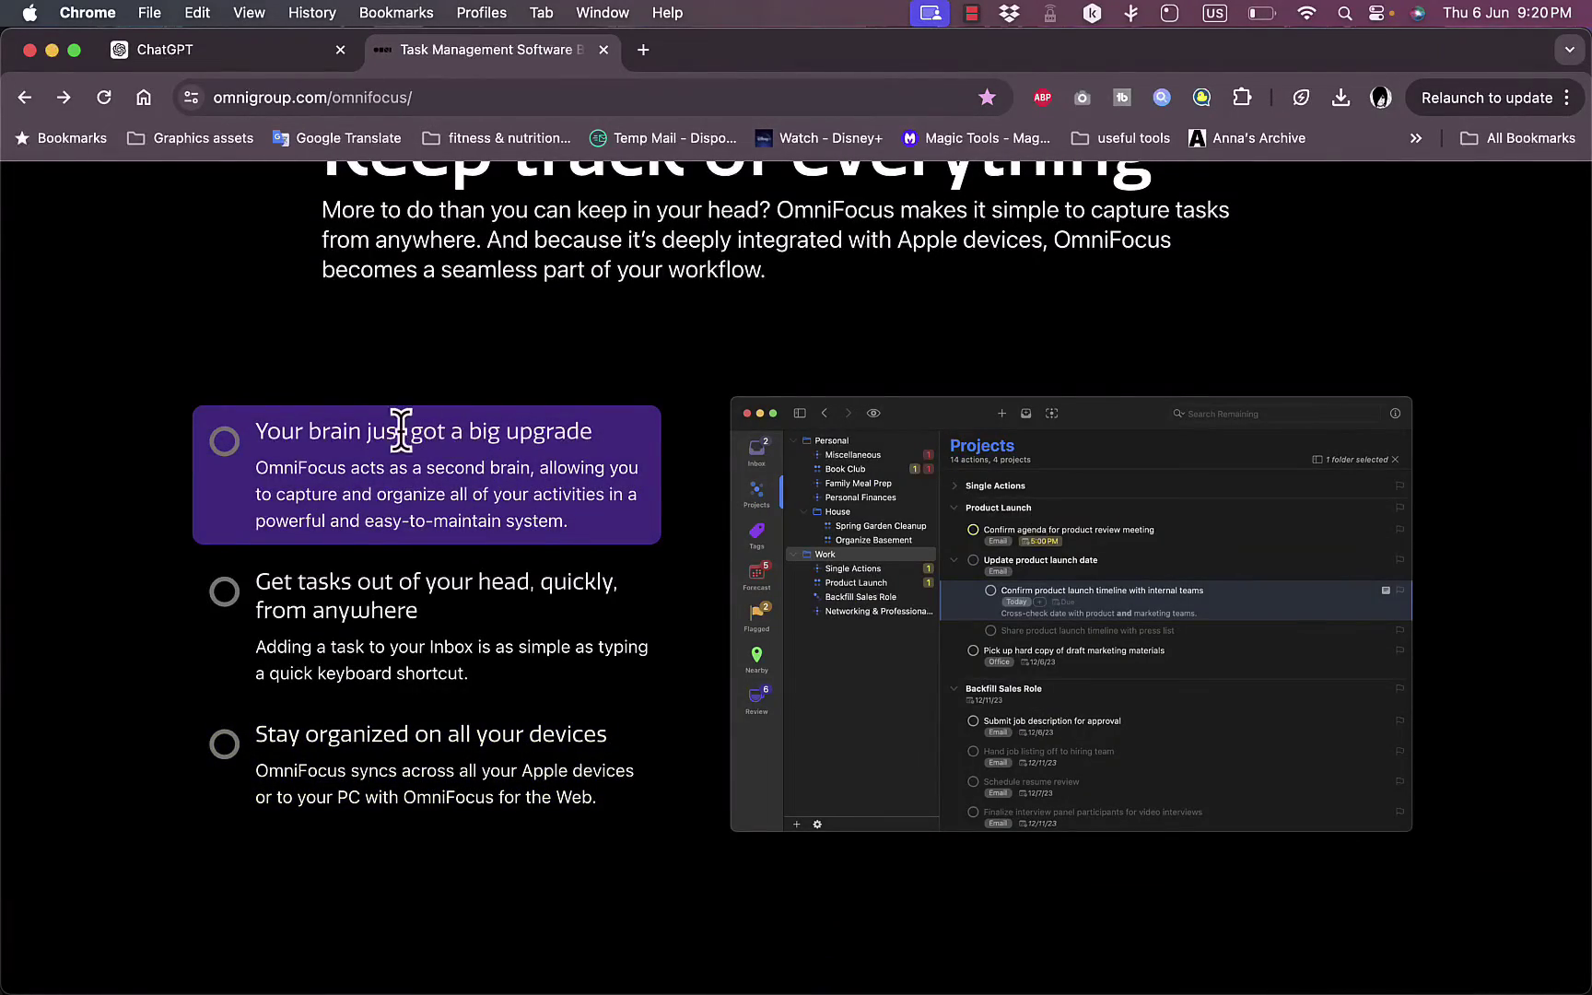
click(419, 580)
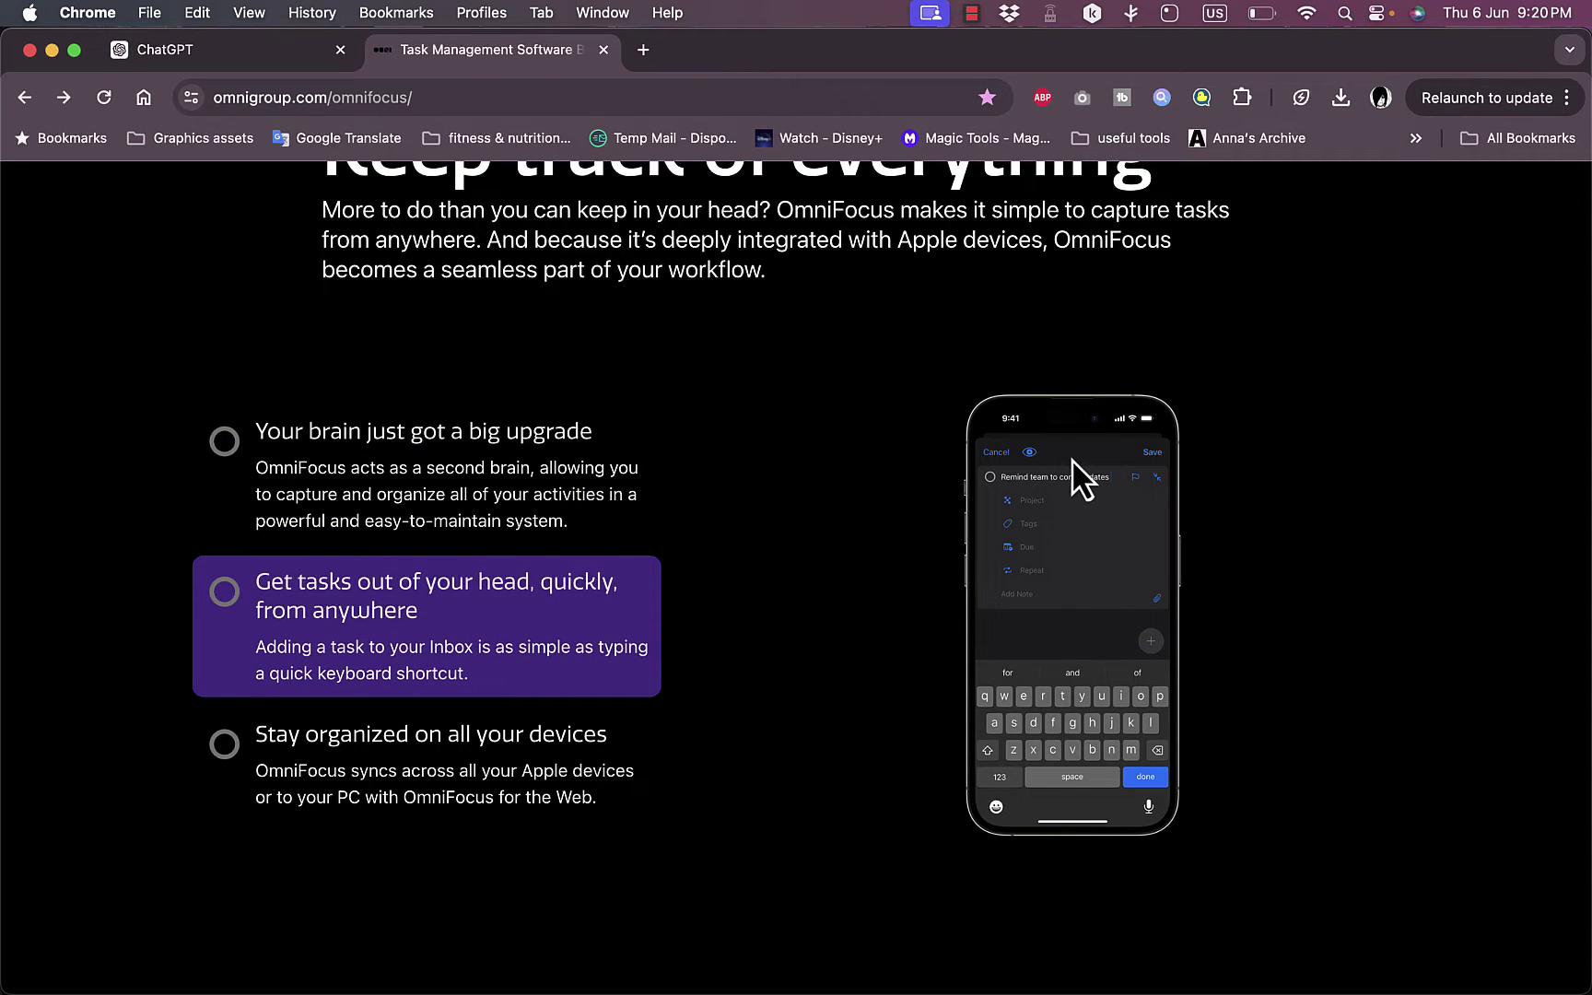
click(568, 429)
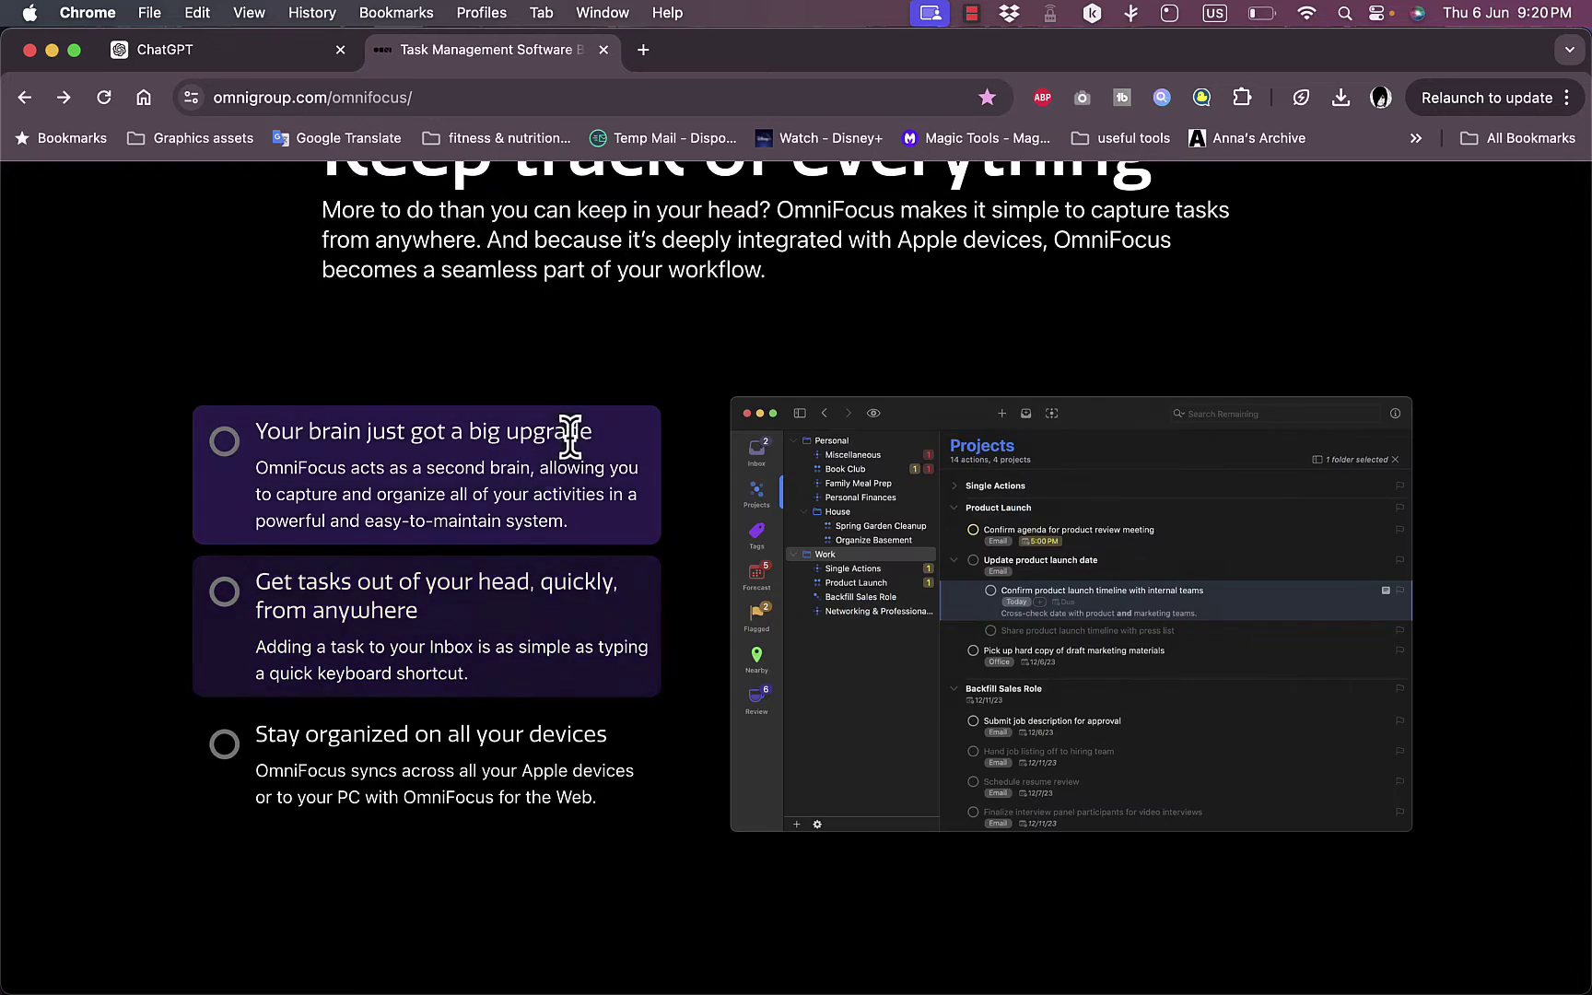
click(504, 601)
click(455, 758)
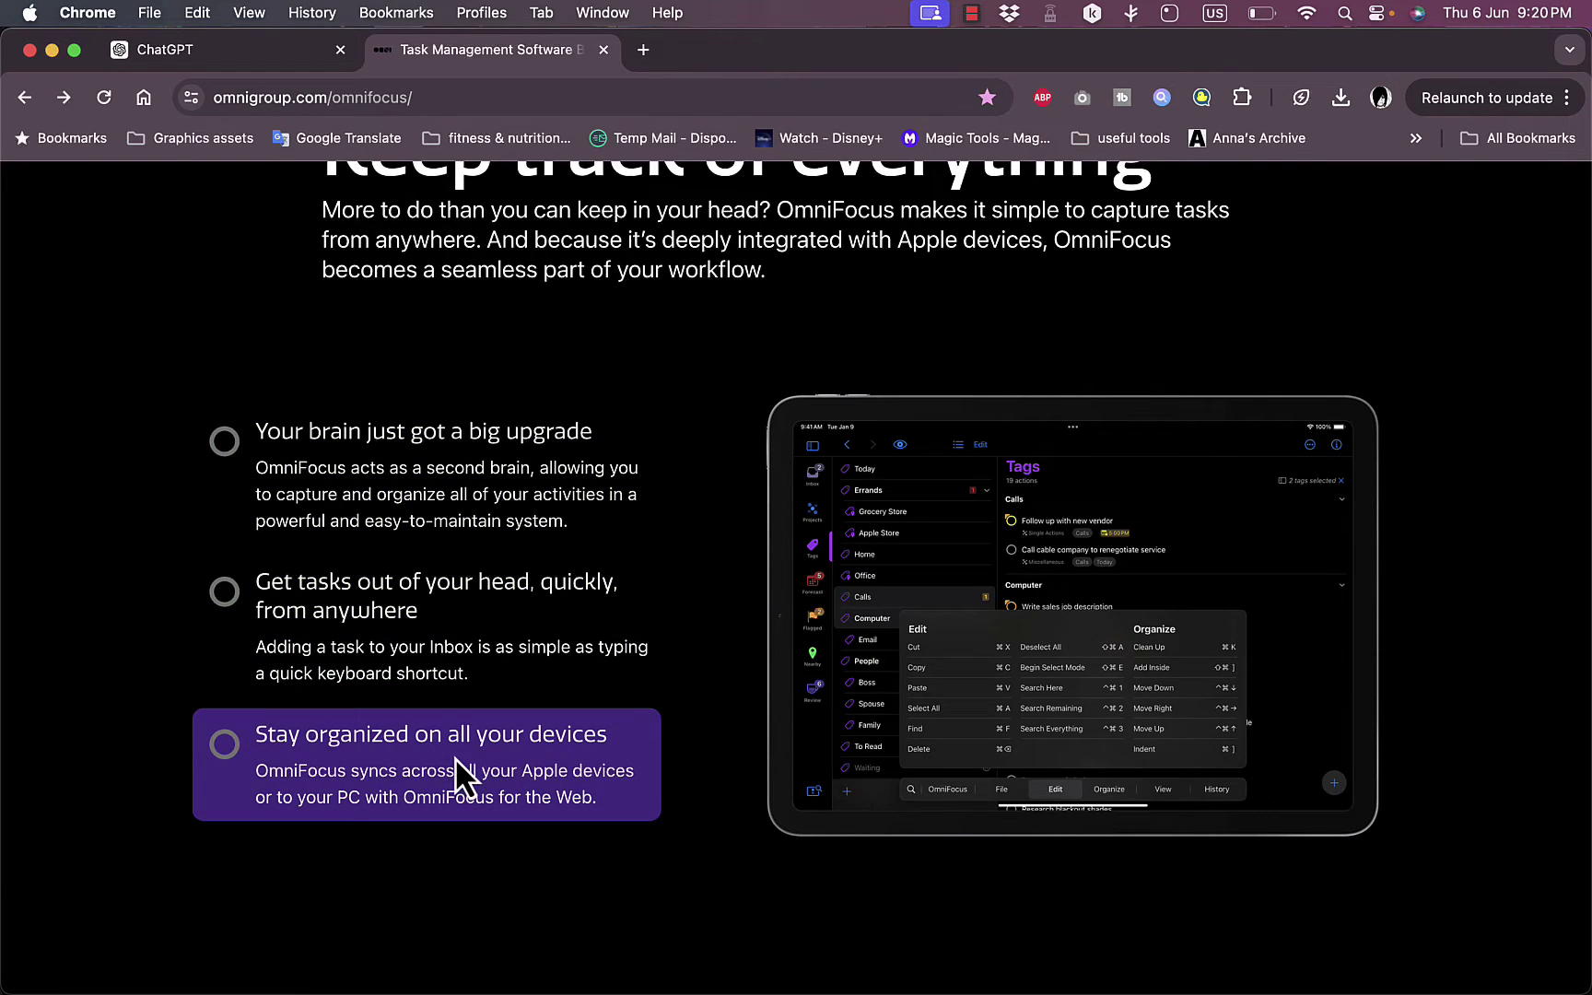
click(656, 647)
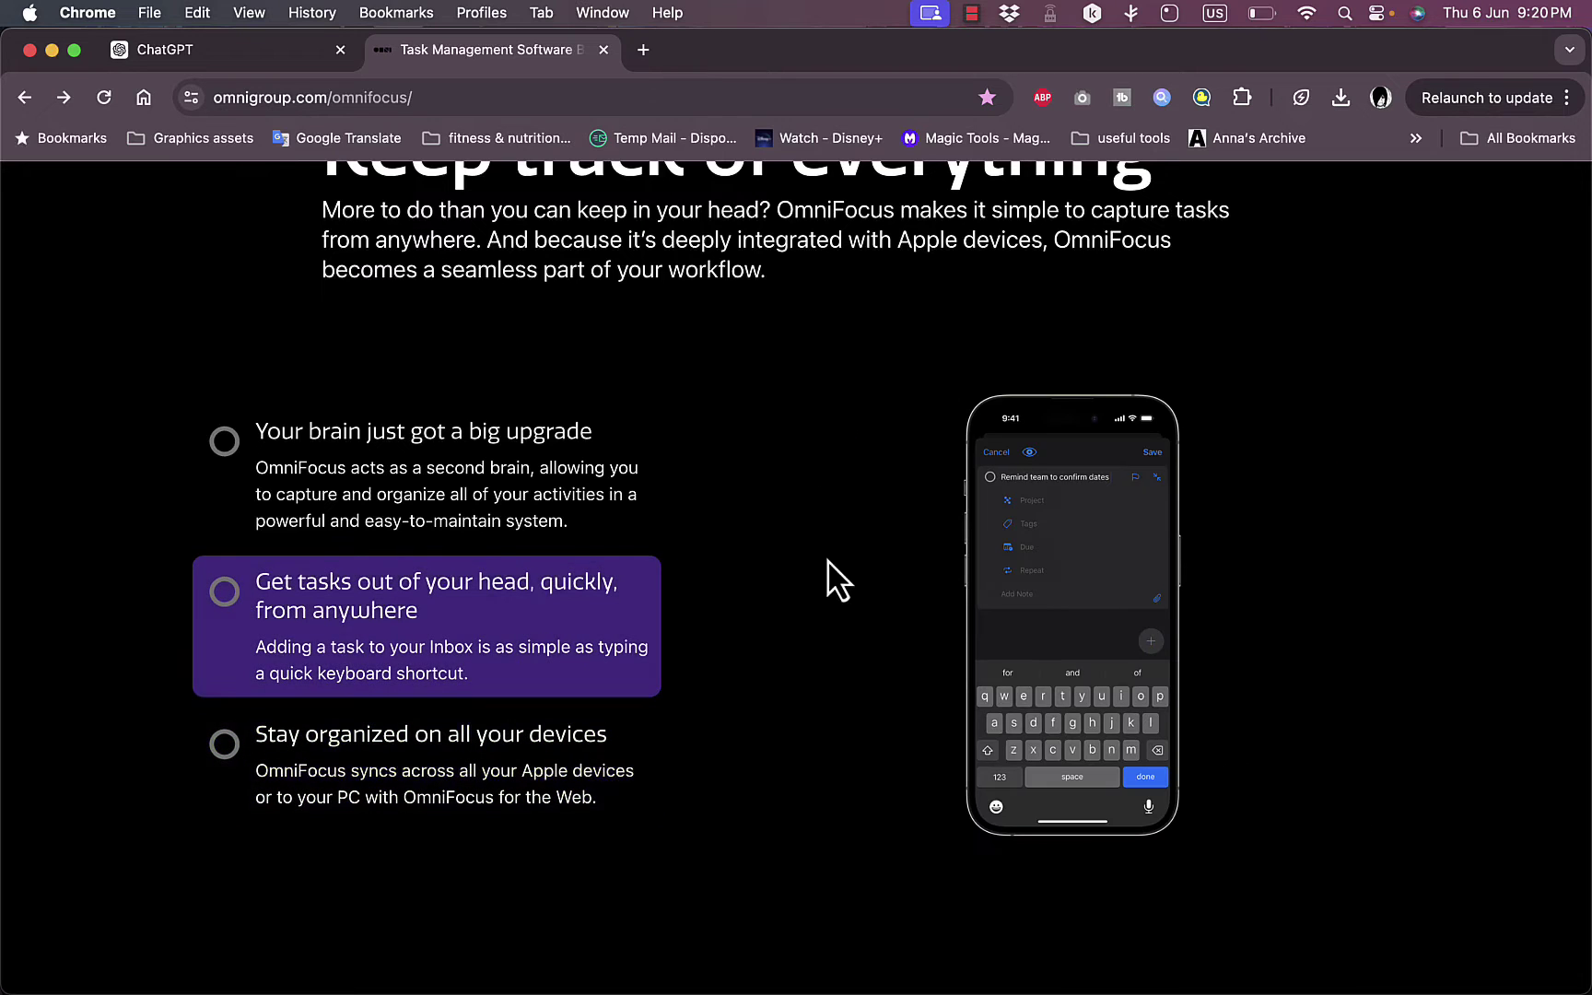
click(622, 480)
Step: Browse the 'Lower stress, increase control', 'Set your future self up', heads-up and Perspectives examples
scroll(692, 579, down, 5)
scroll(686, 566, down, 10)
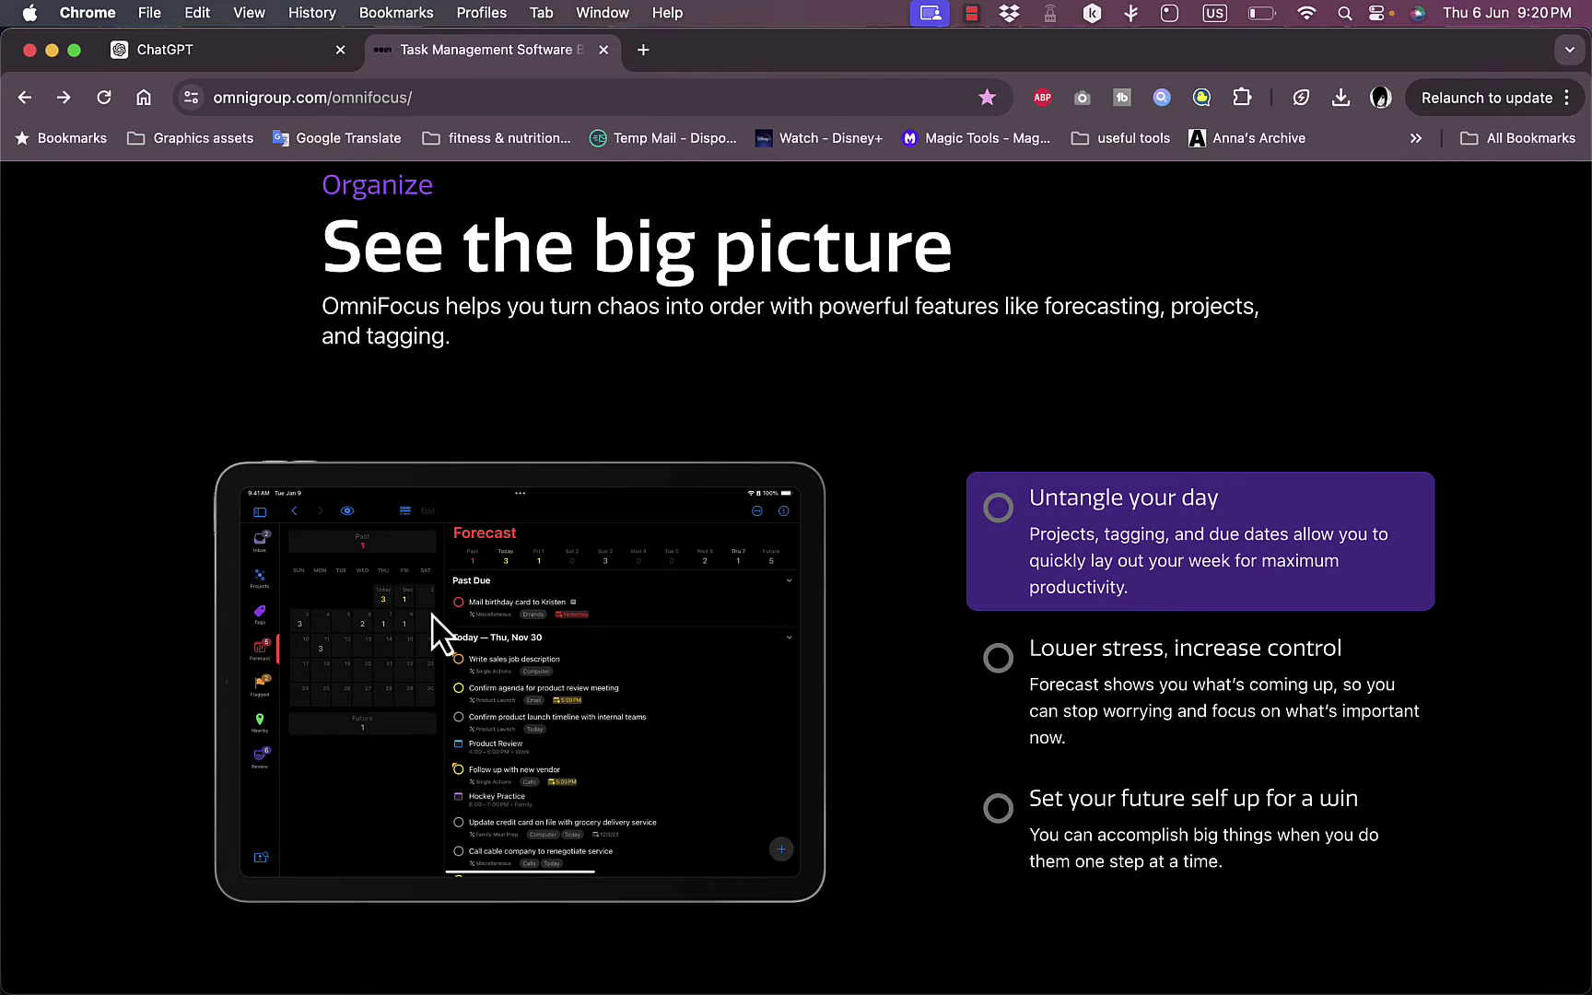
click(1094, 680)
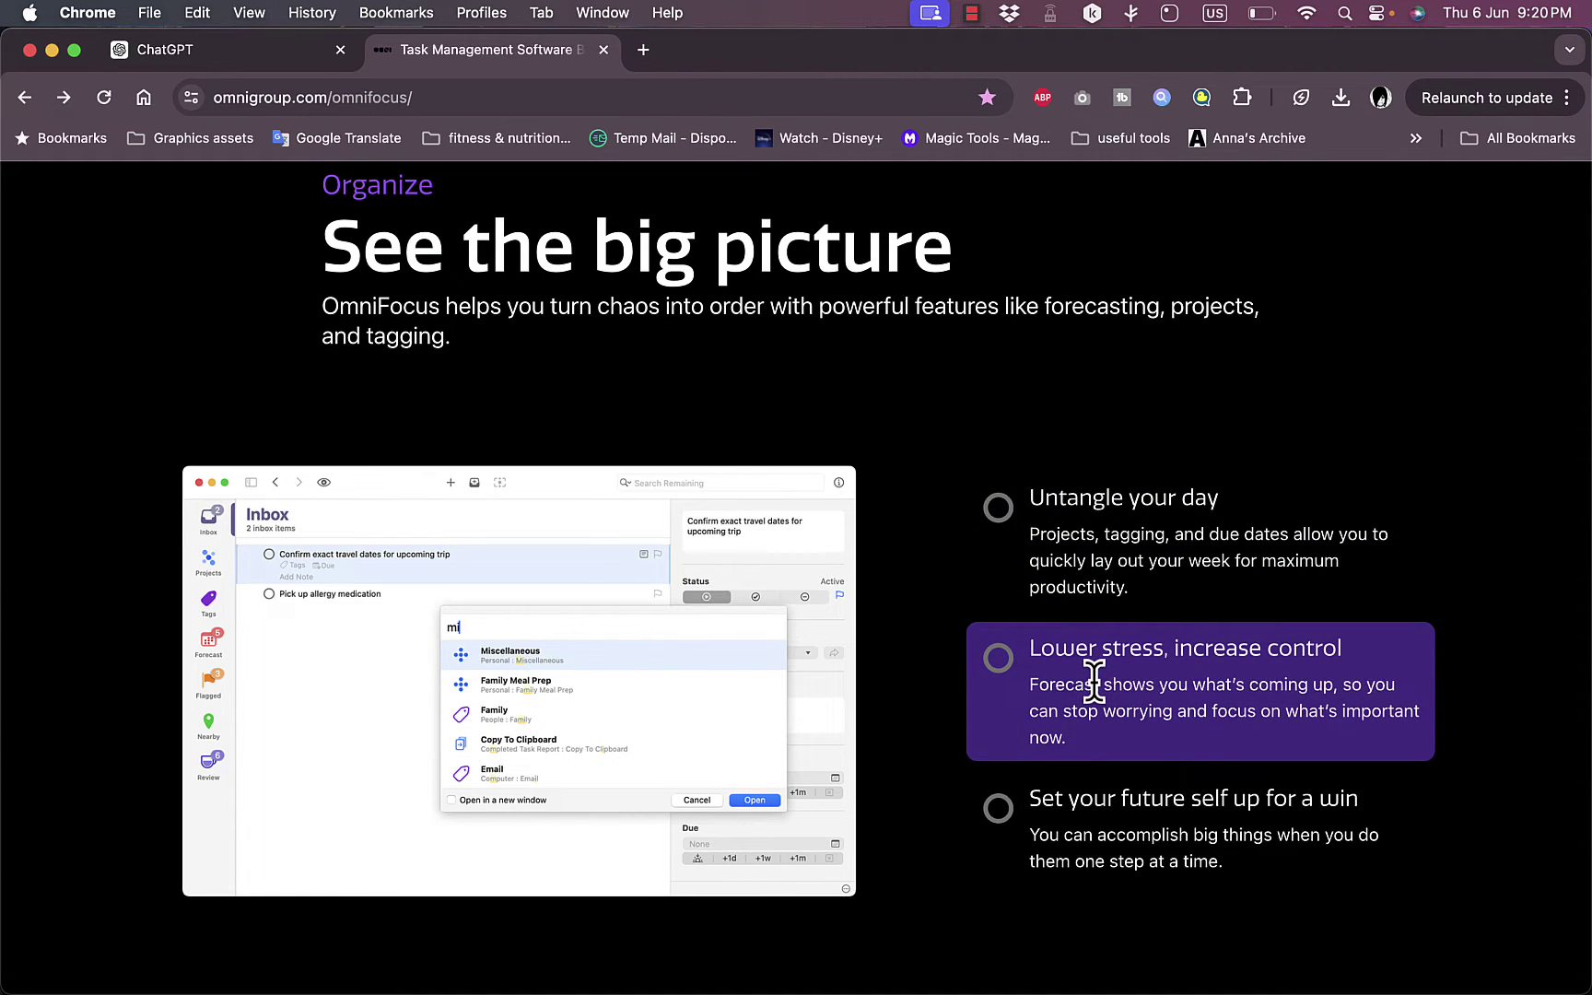
click(1098, 800)
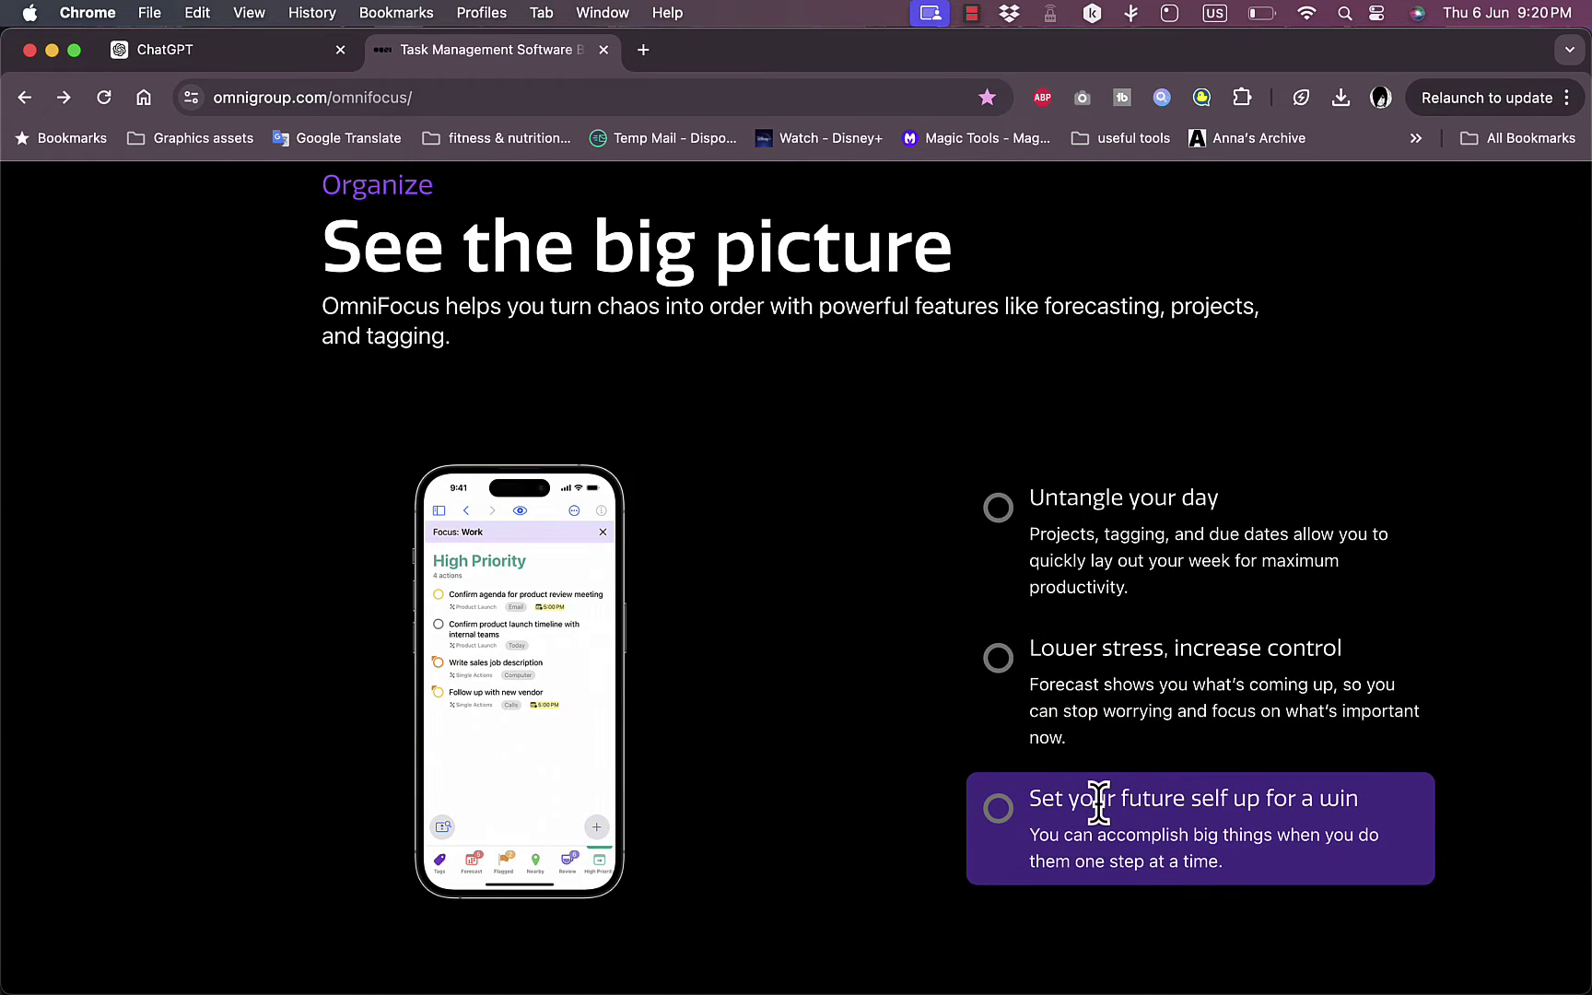
scroll(1099, 804, down, 15)
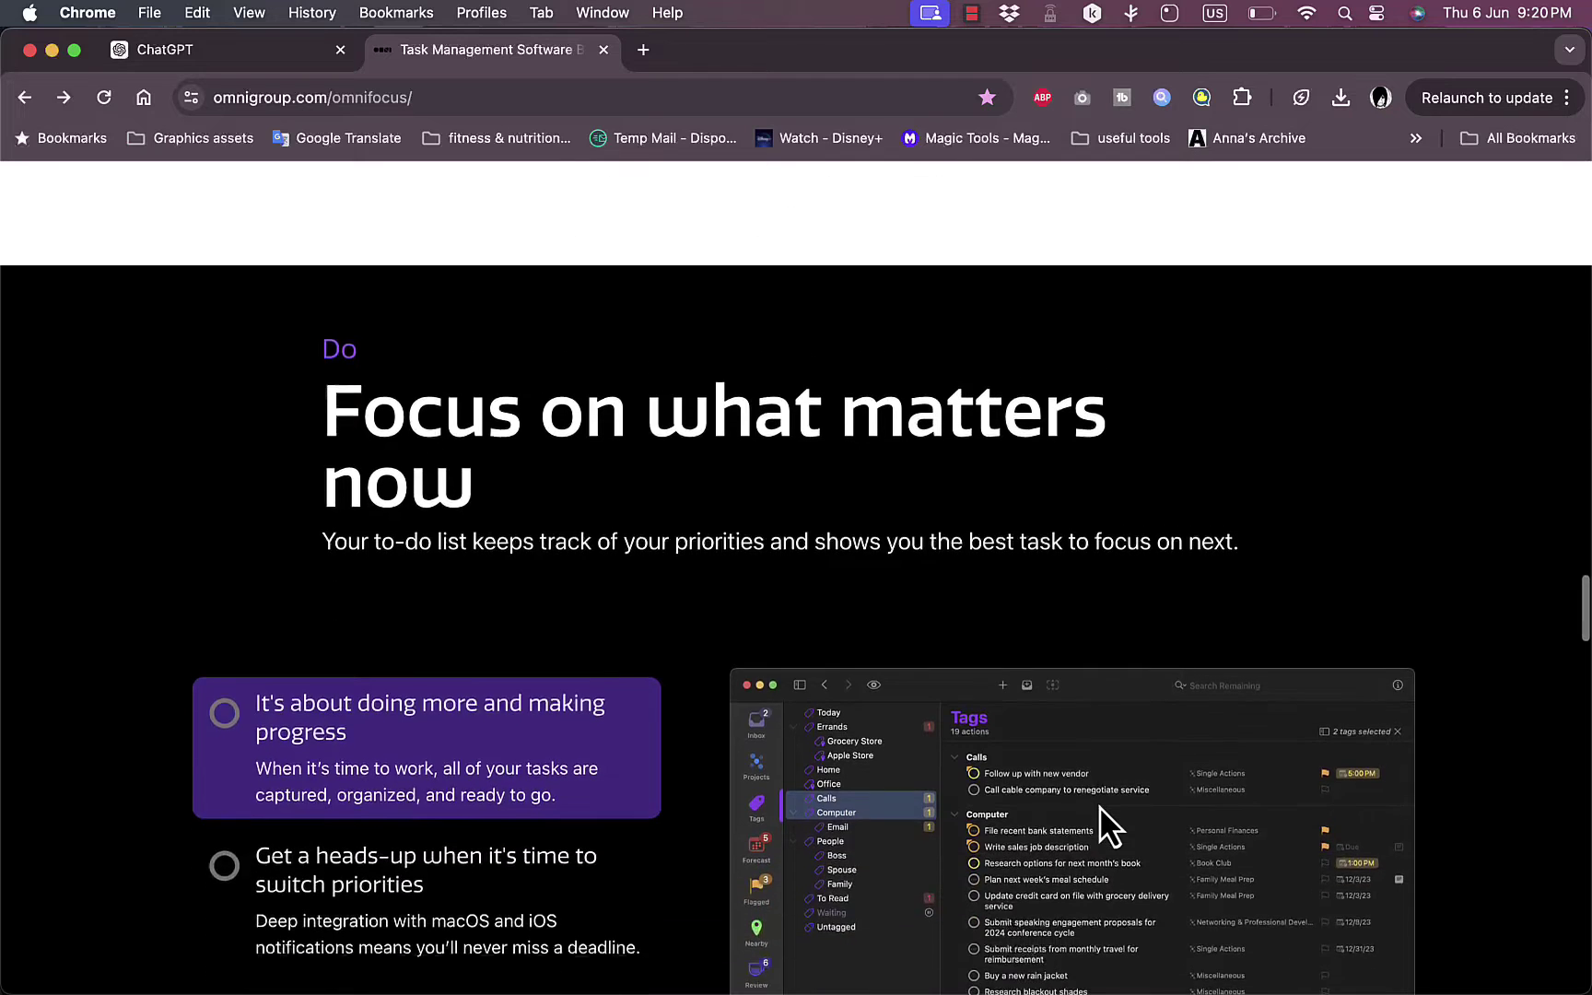
scroll(1099, 805, down, 3)
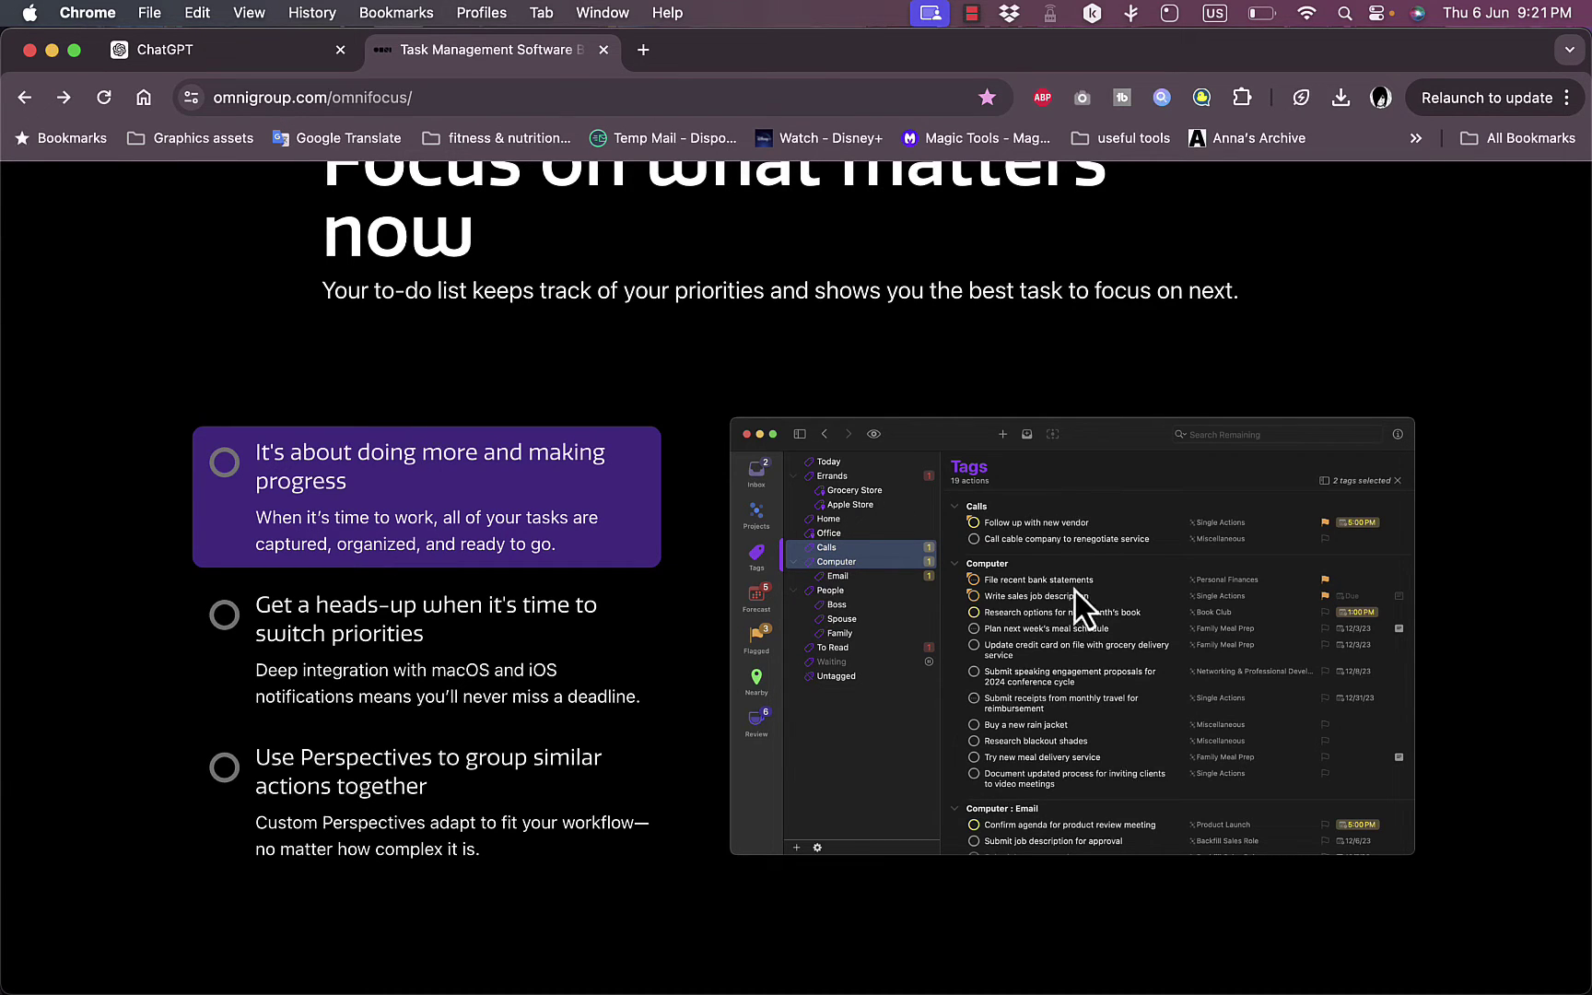
click(369, 665)
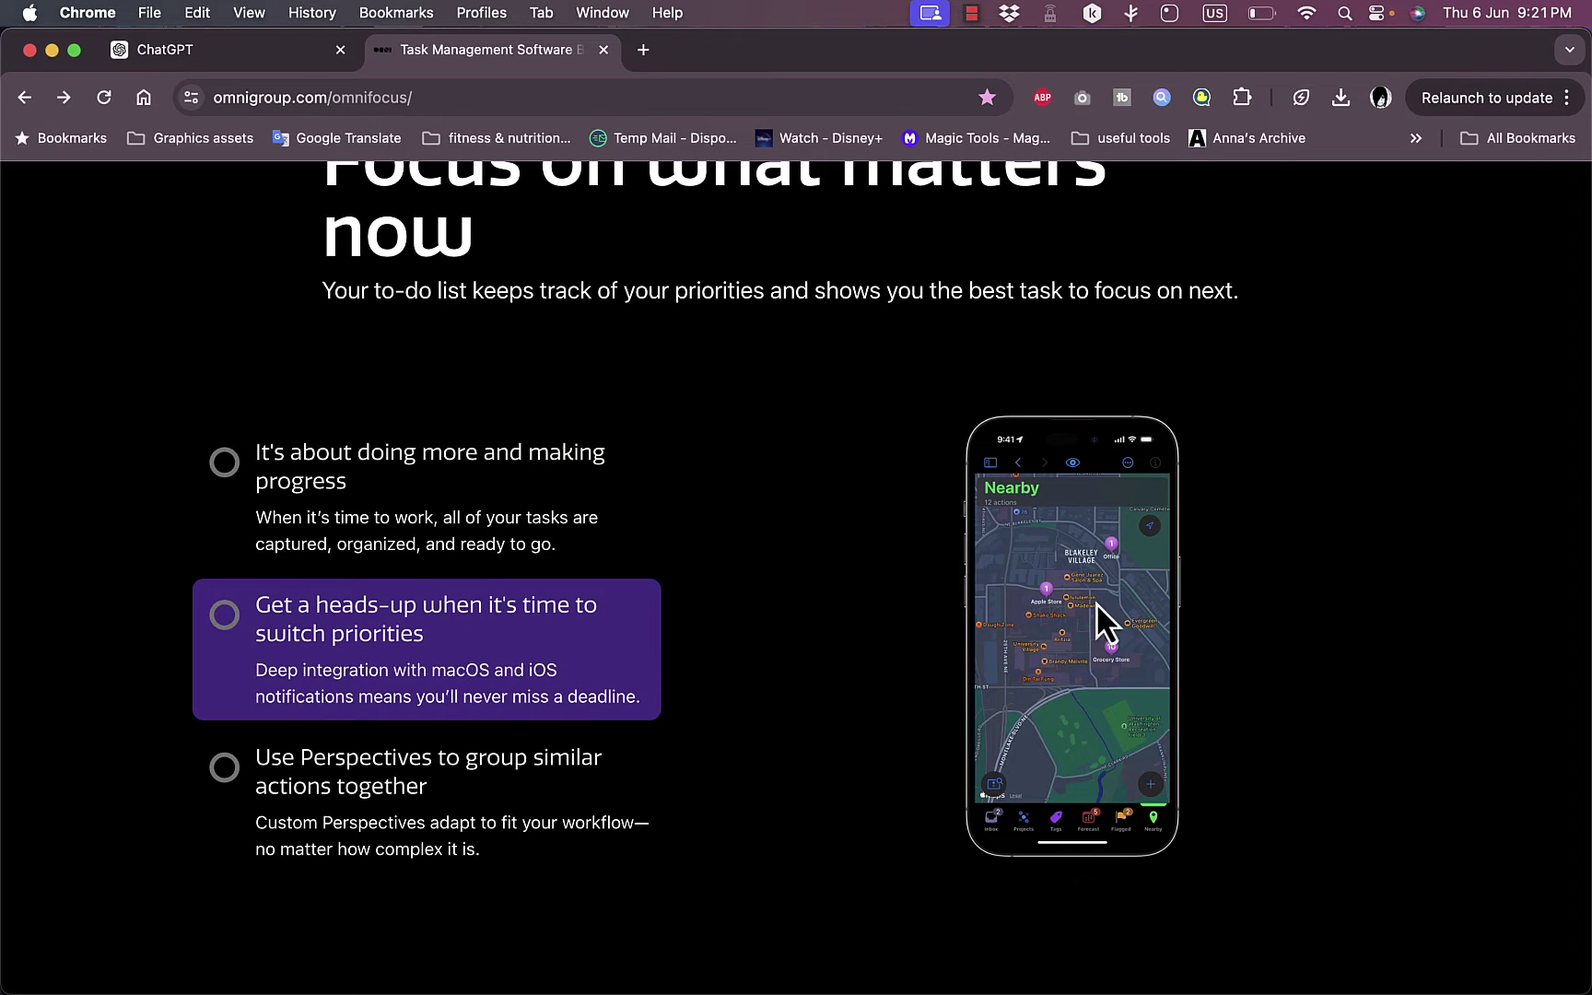
click(449, 792)
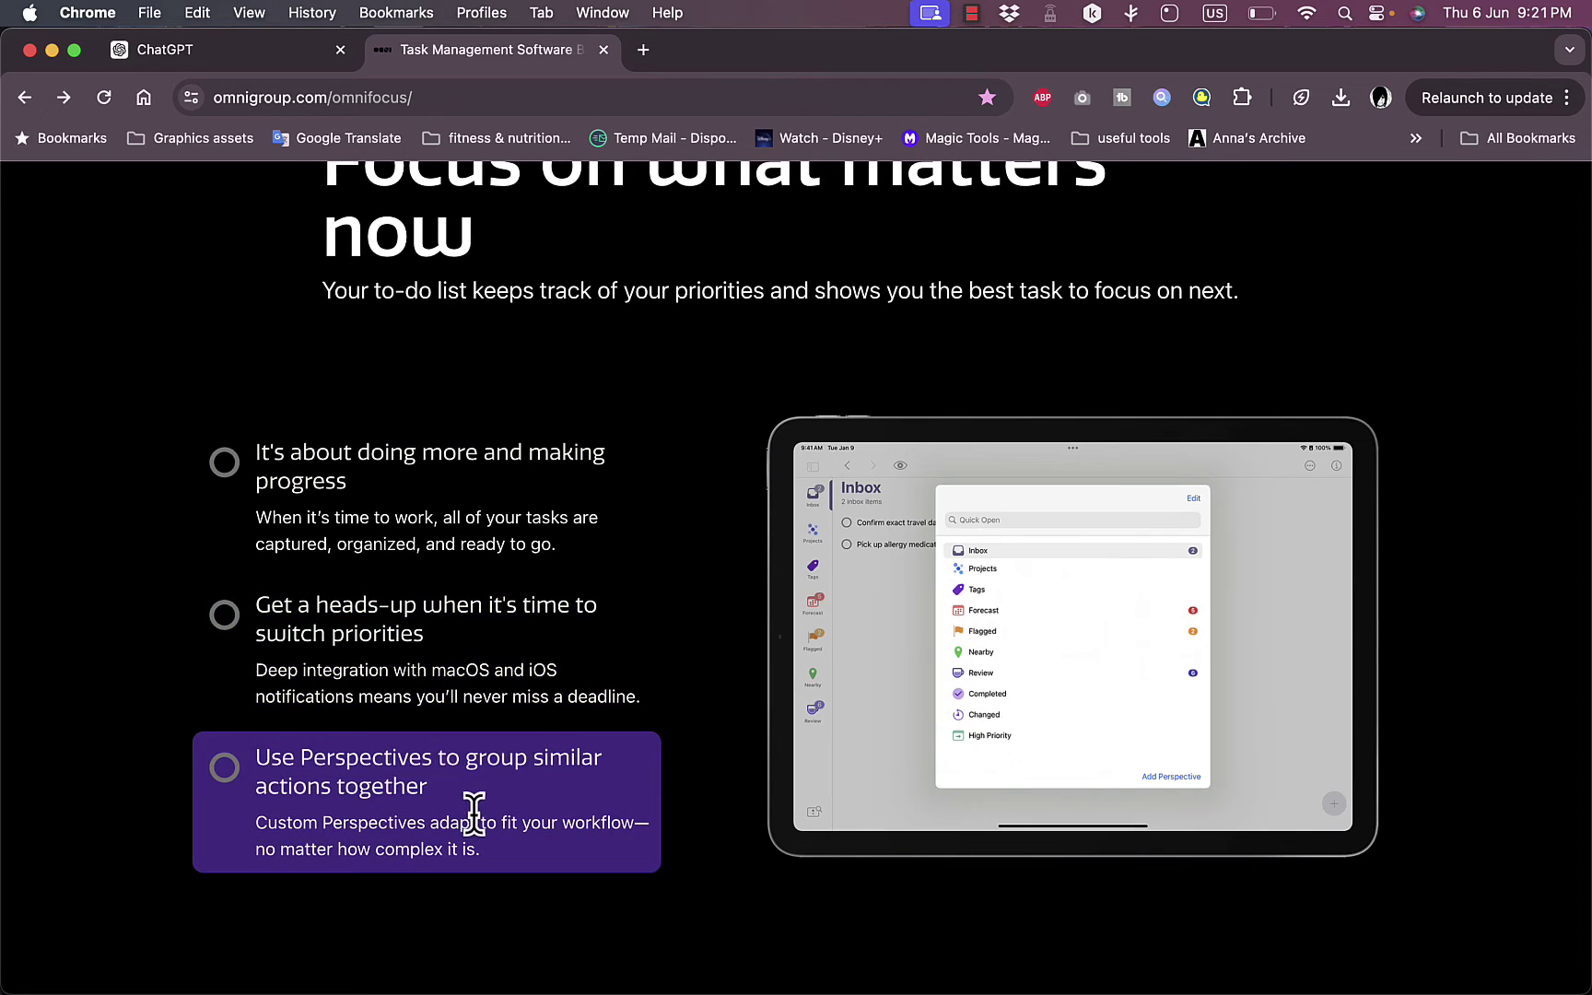
scroll(515, 682, down, 20)
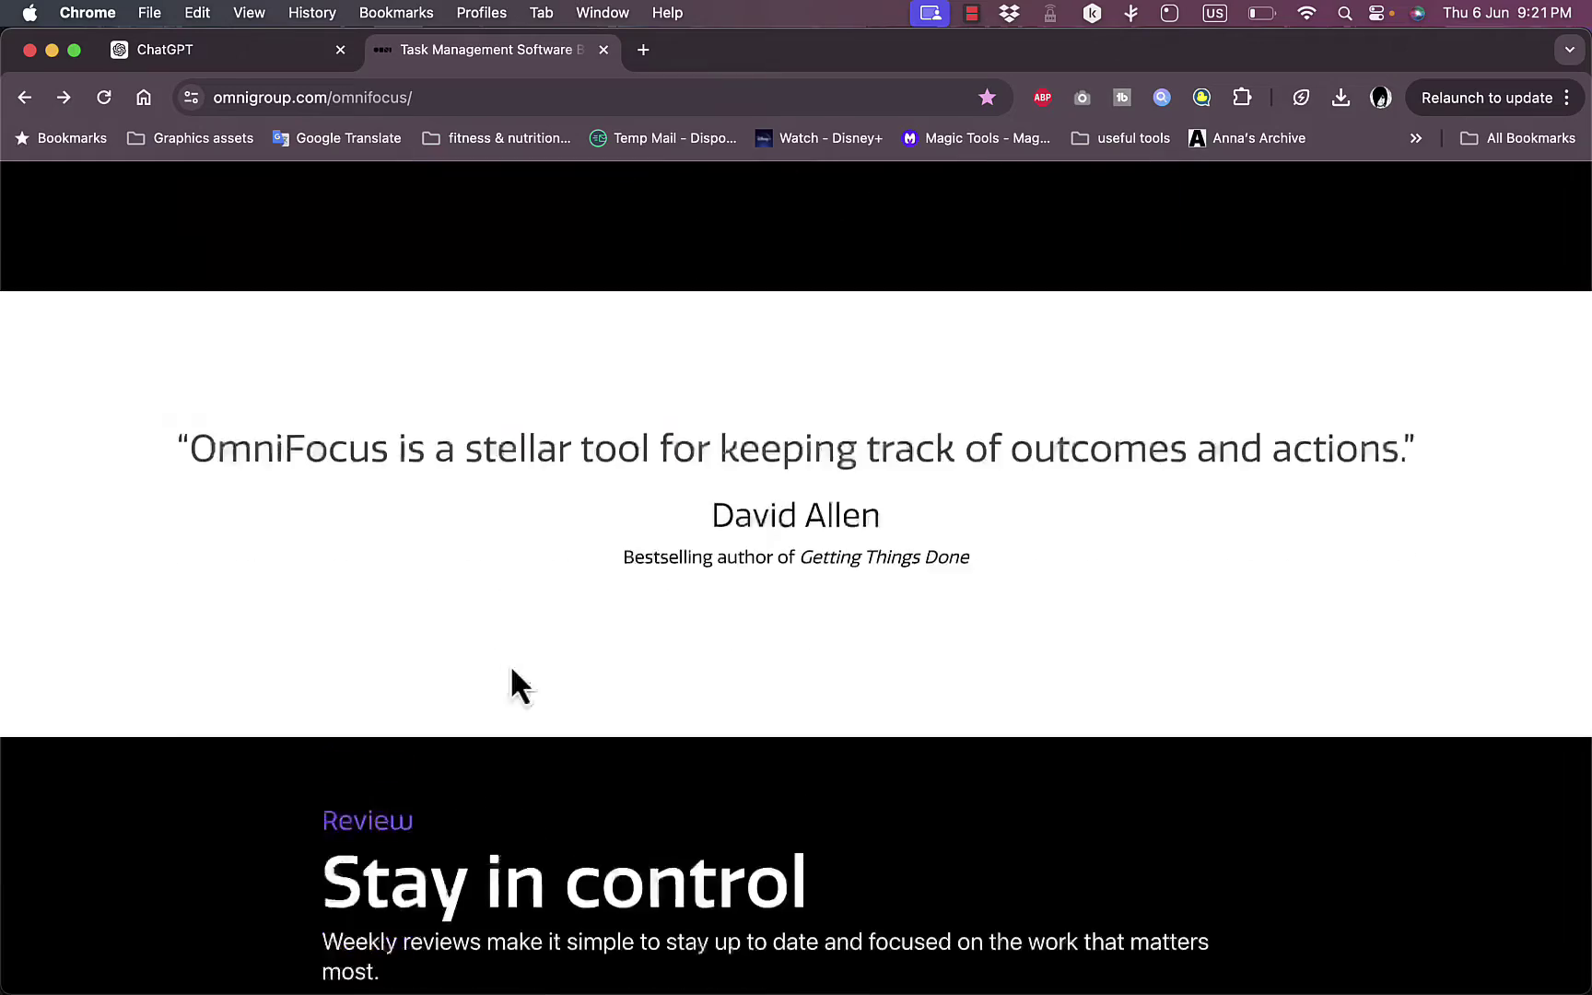
scroll(513, 682, up, 20)
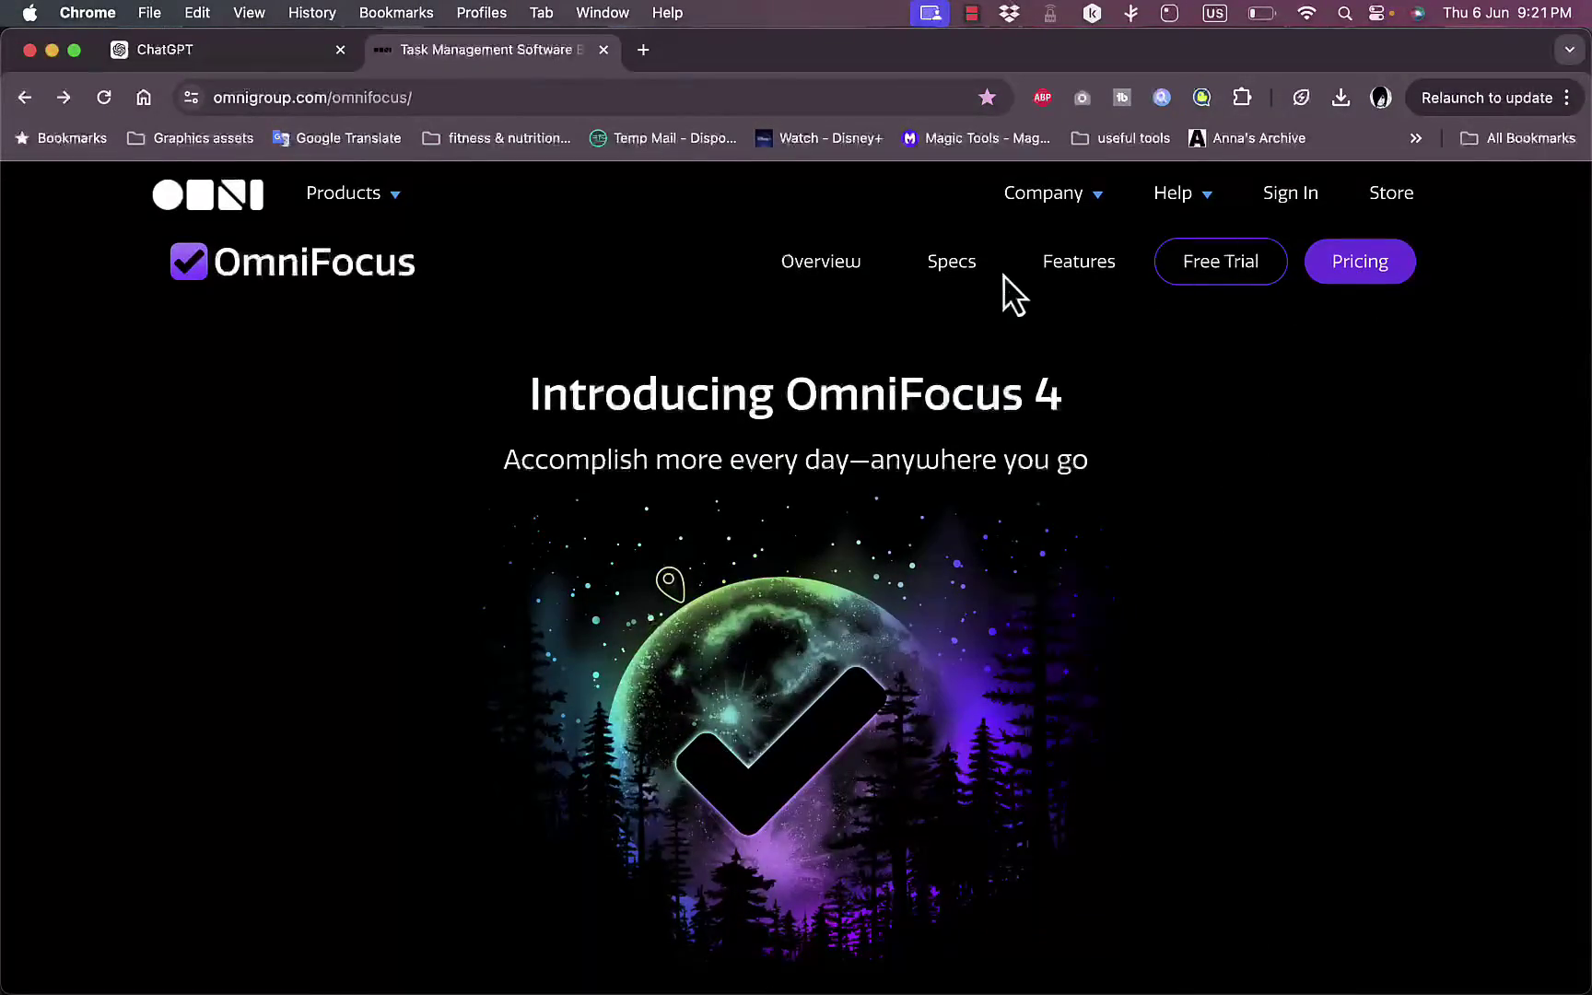
Step: Jump to the top of the overview and go forward to the omnifocus/buy pricing page
scroll(677, 396, down, 10)
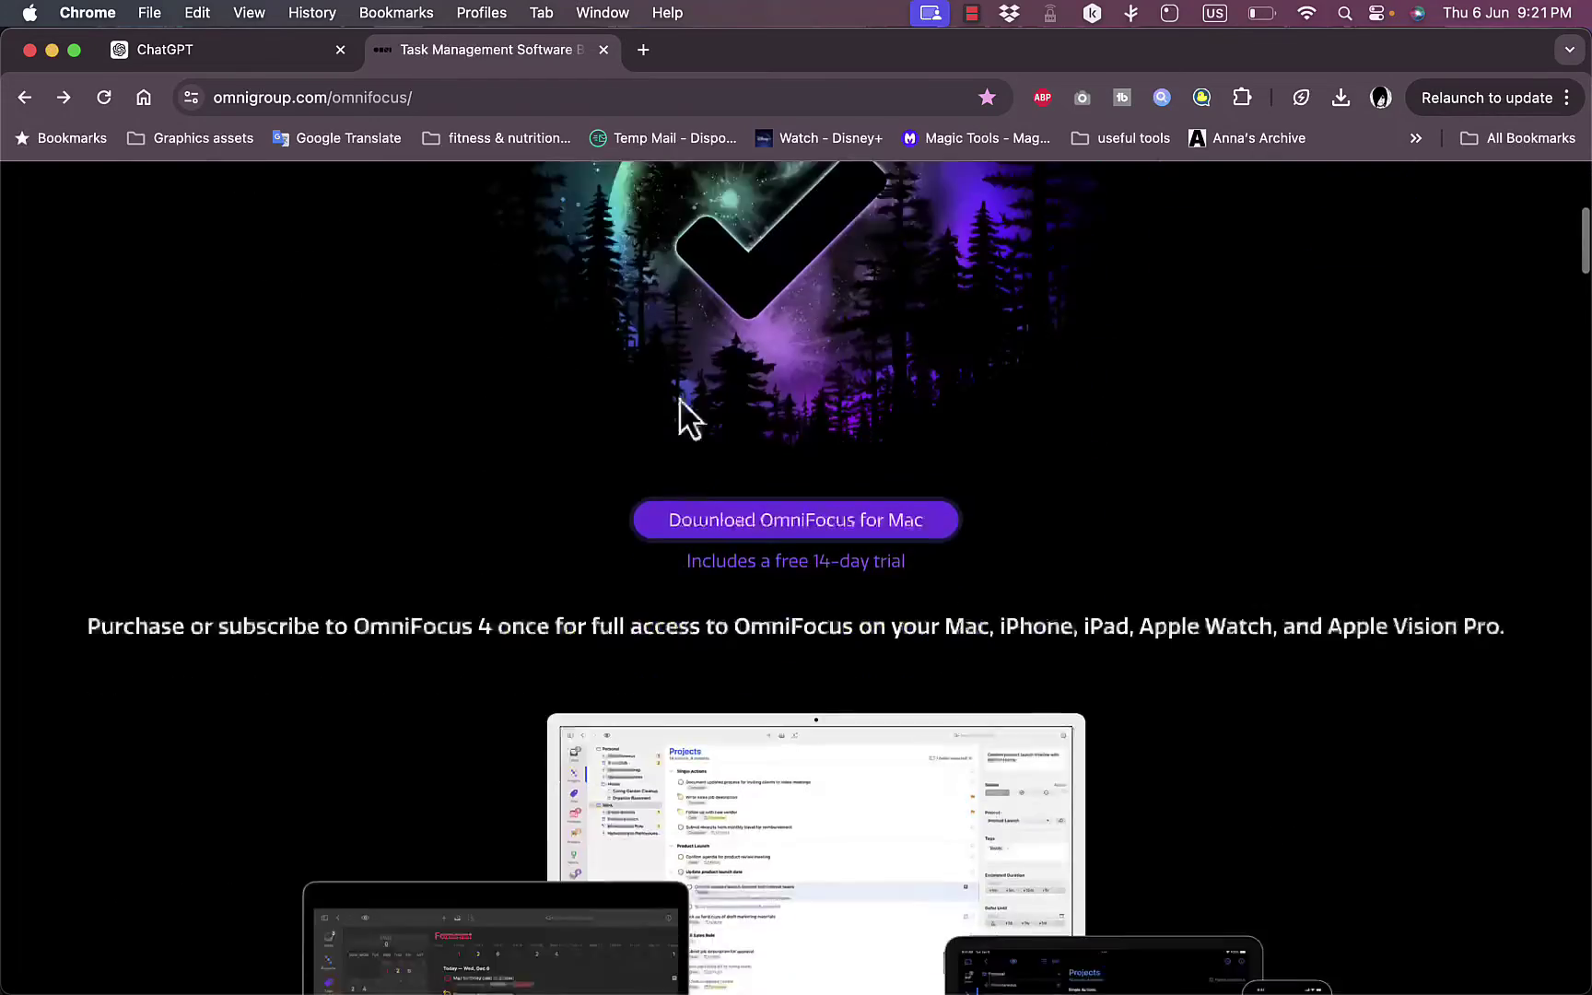
scroll(680, 399, down, 15)
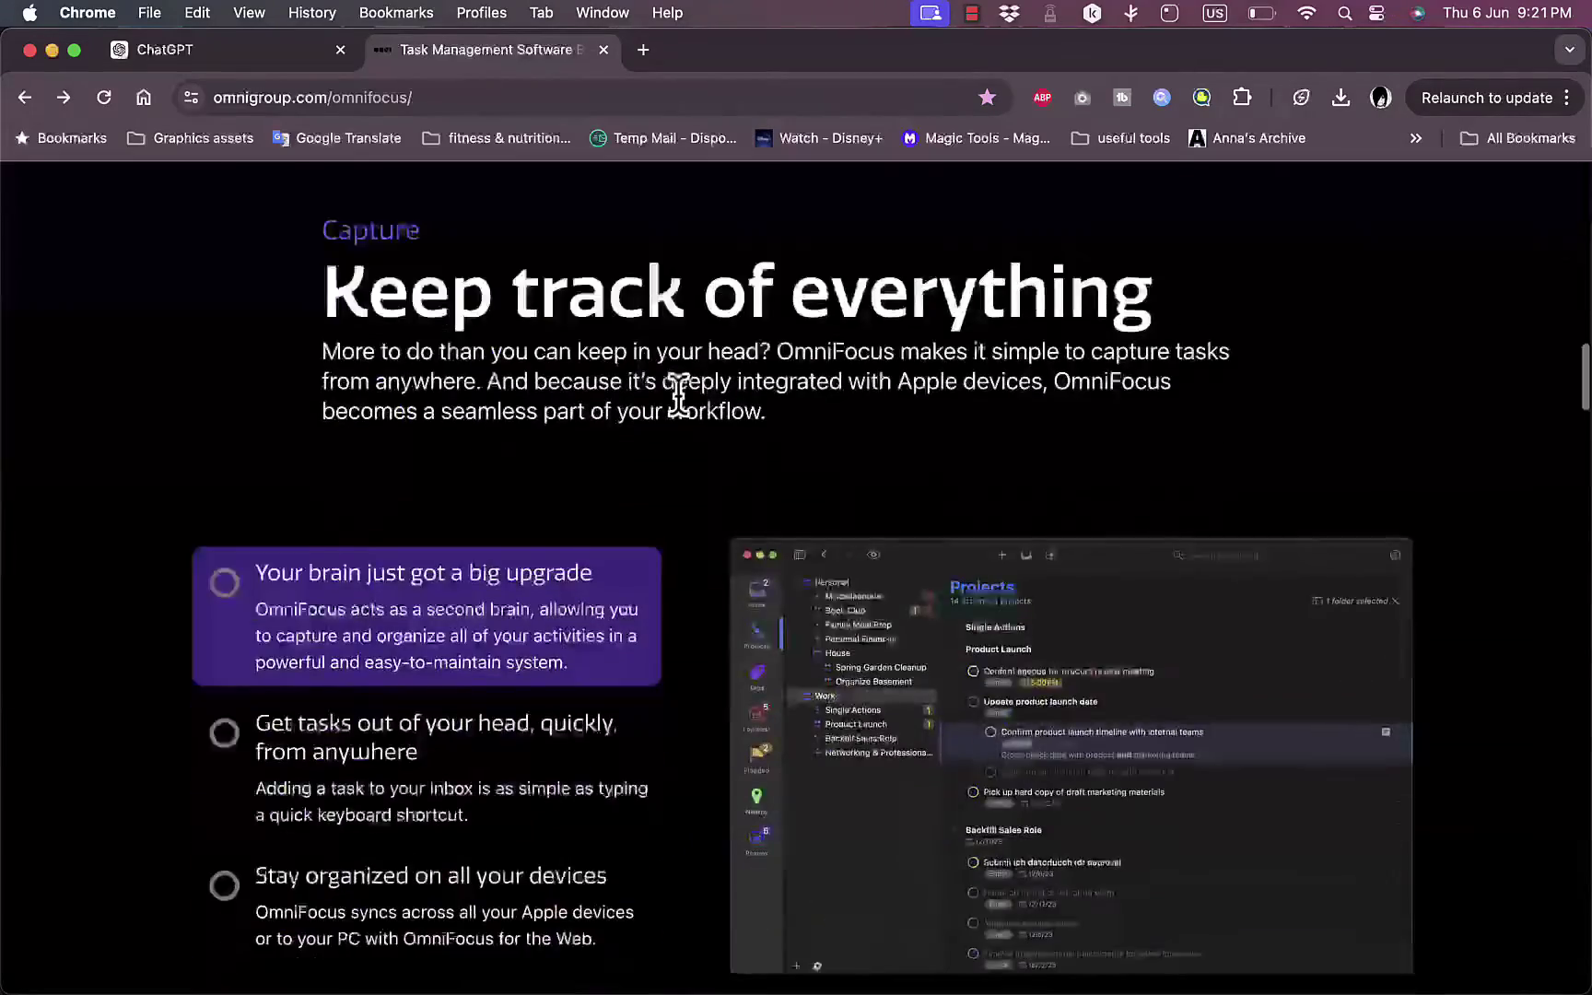
key(super+Up)
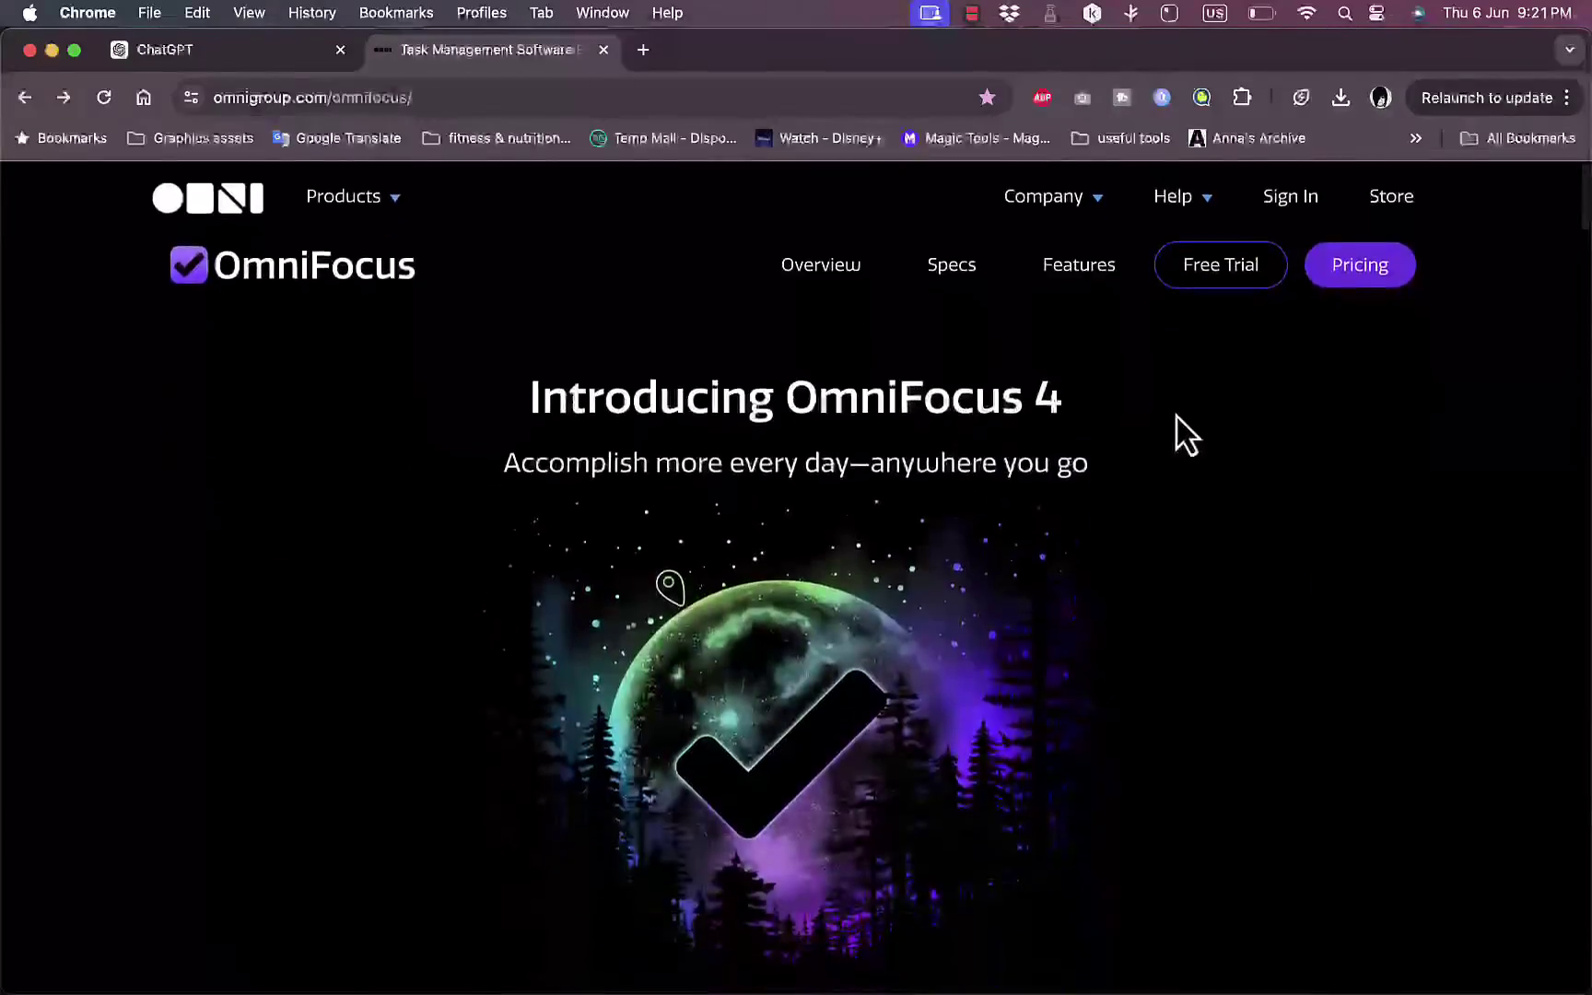
key(super+bracketright)
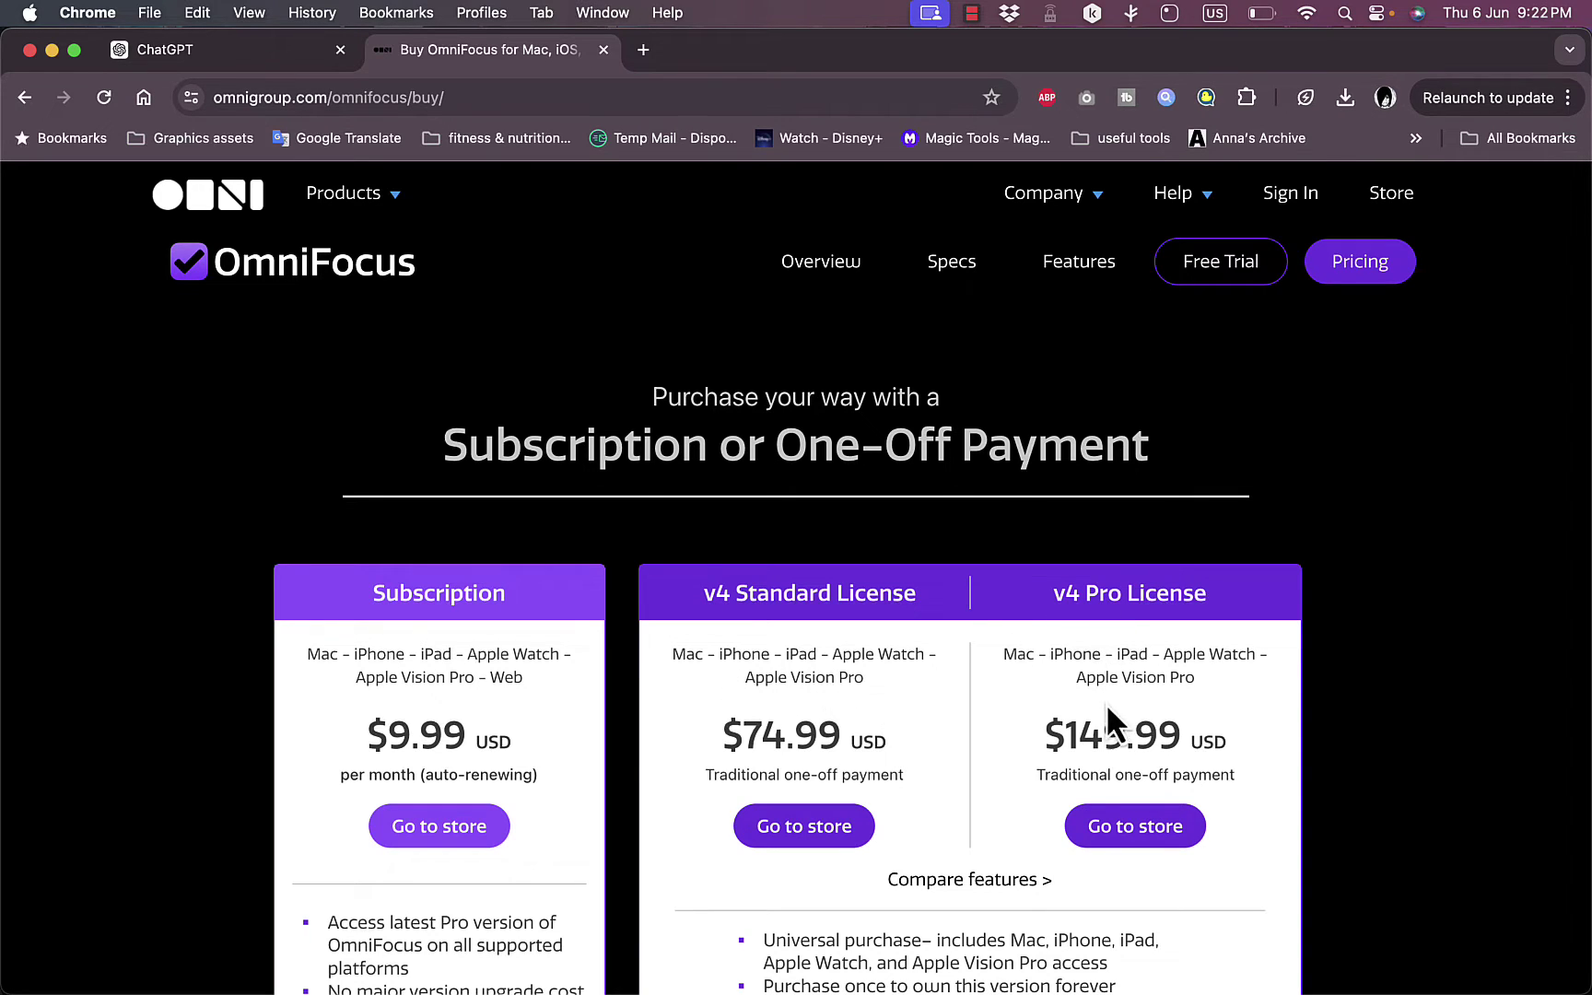
scroll(1130, 733, down, 2)
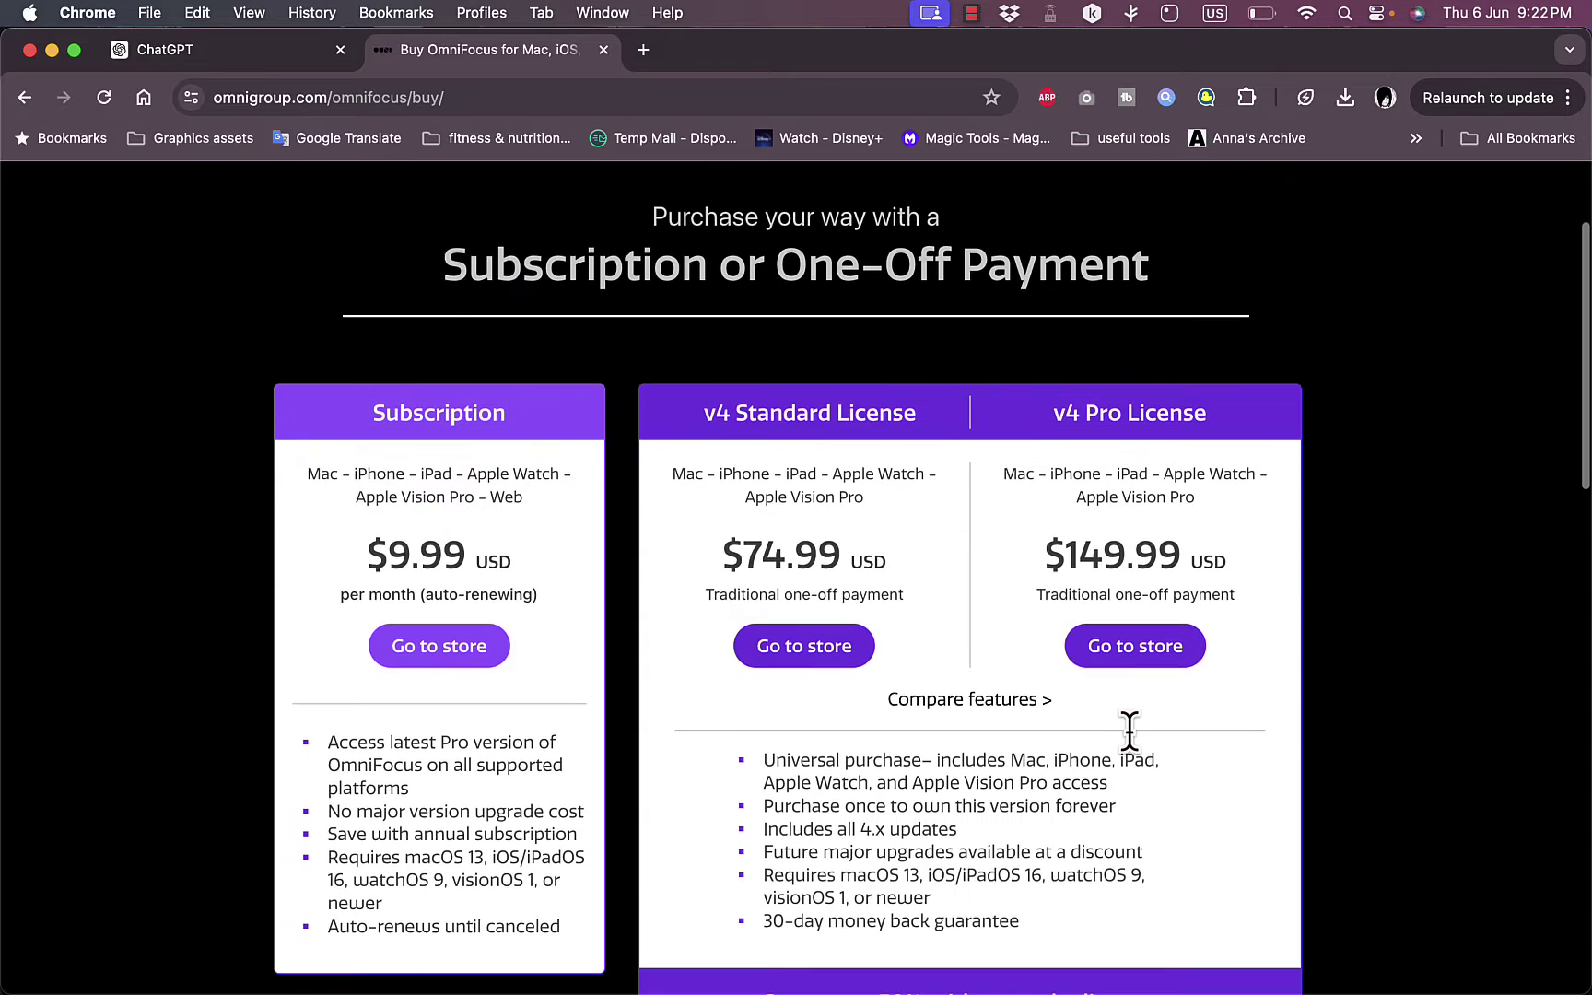
Step: Open 'Compare features' and scroll through the Standard Features cards and back up
click(935, 701)
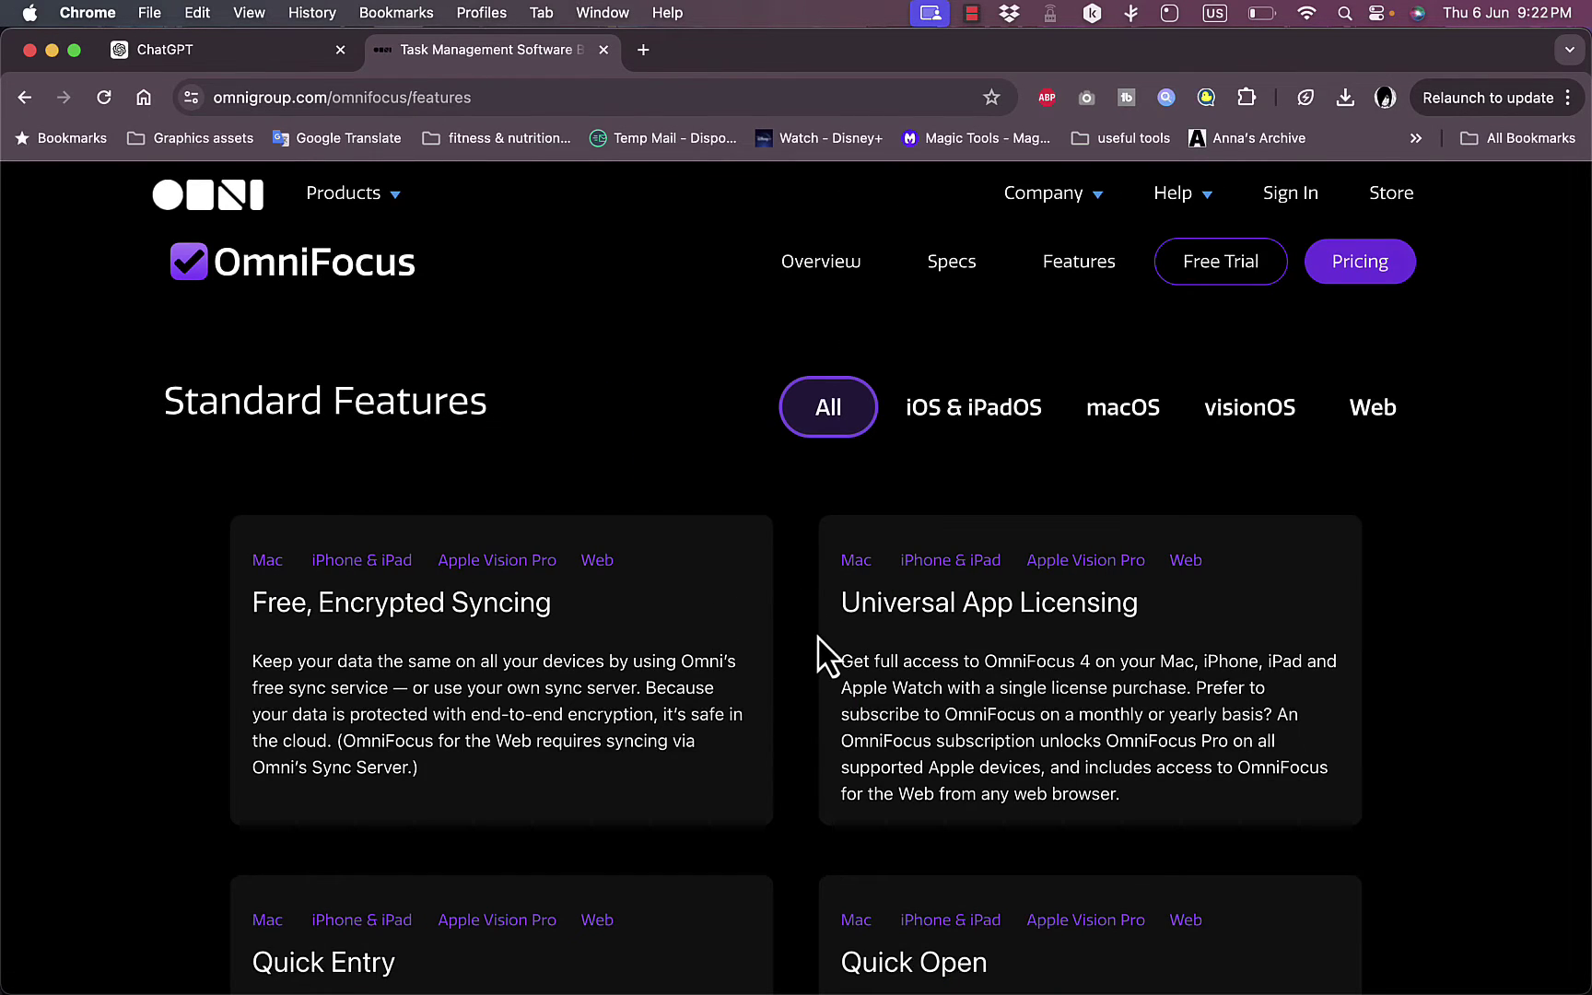
scroll(818, 639, down, 6)
scroll(818, 637, down, 15)
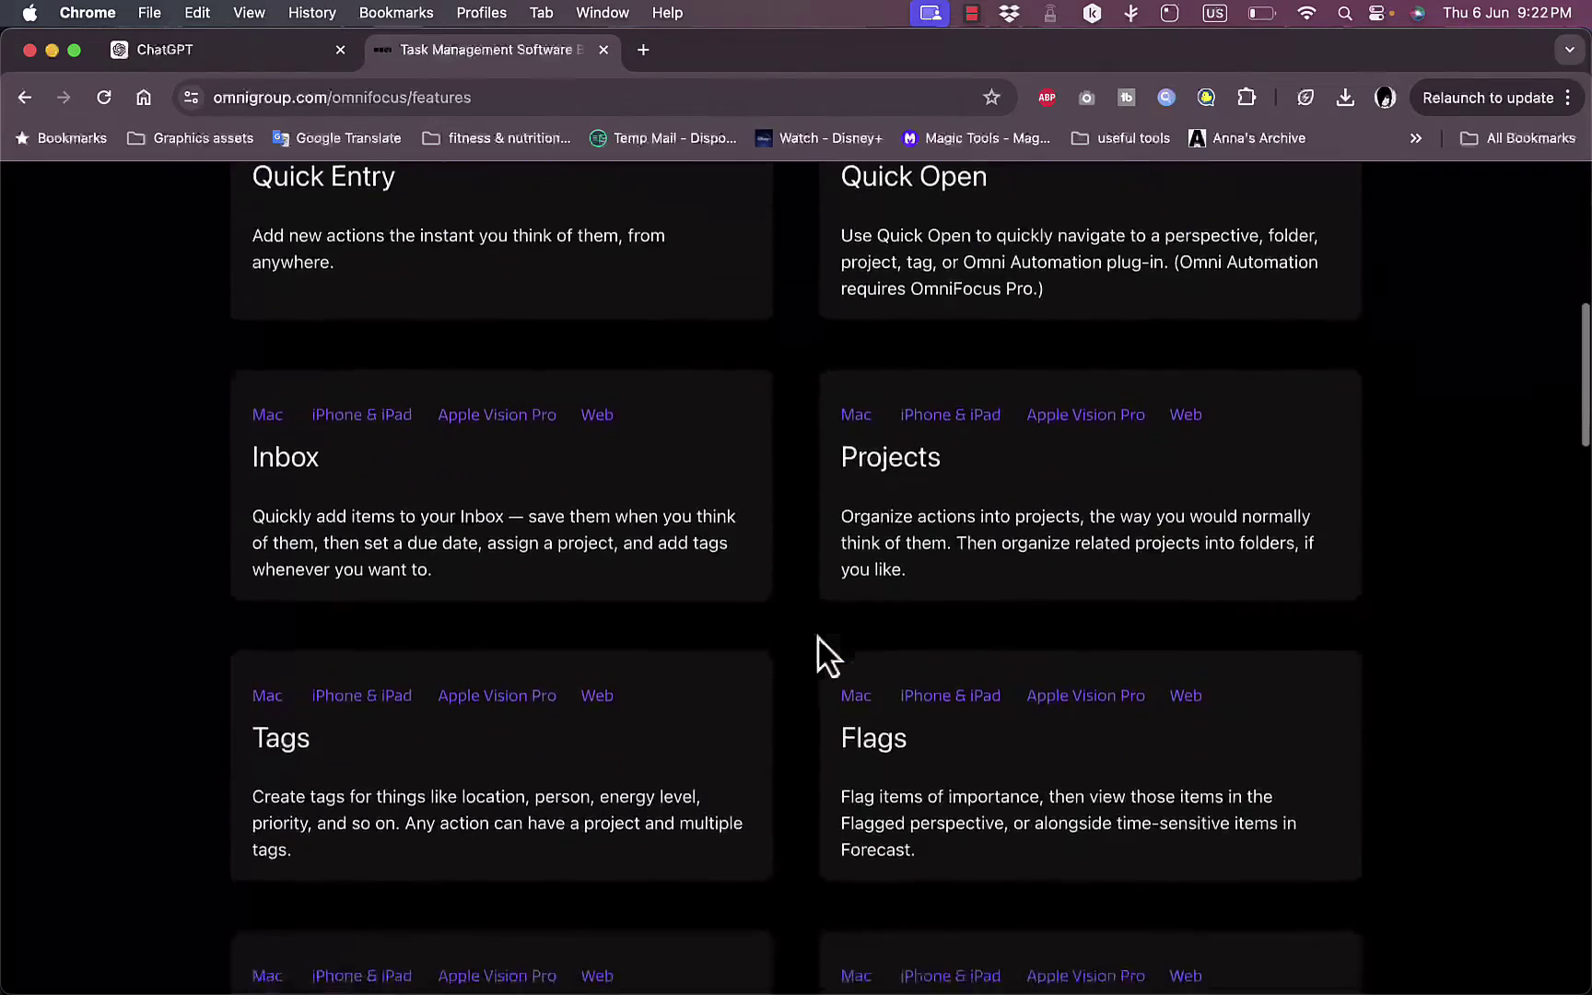
scroll(817, 638, up, 13)
scroll(818, 653, up, 10)
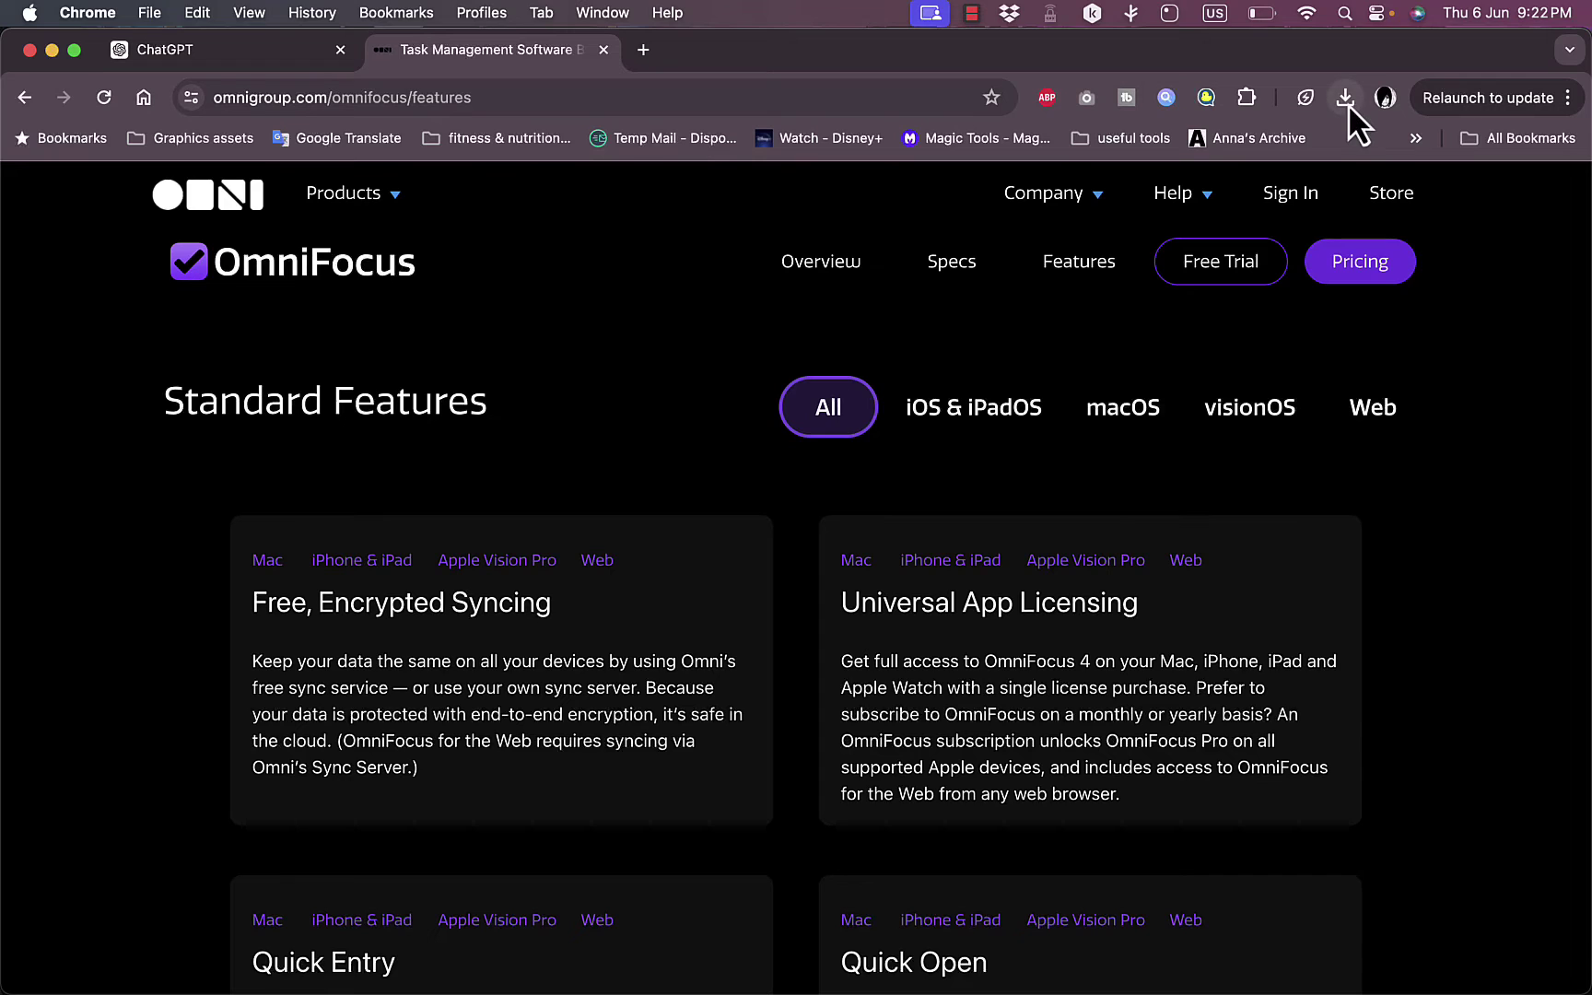
Step: Go back past the pricing page to the OmniFocus product page
click(26, 107)
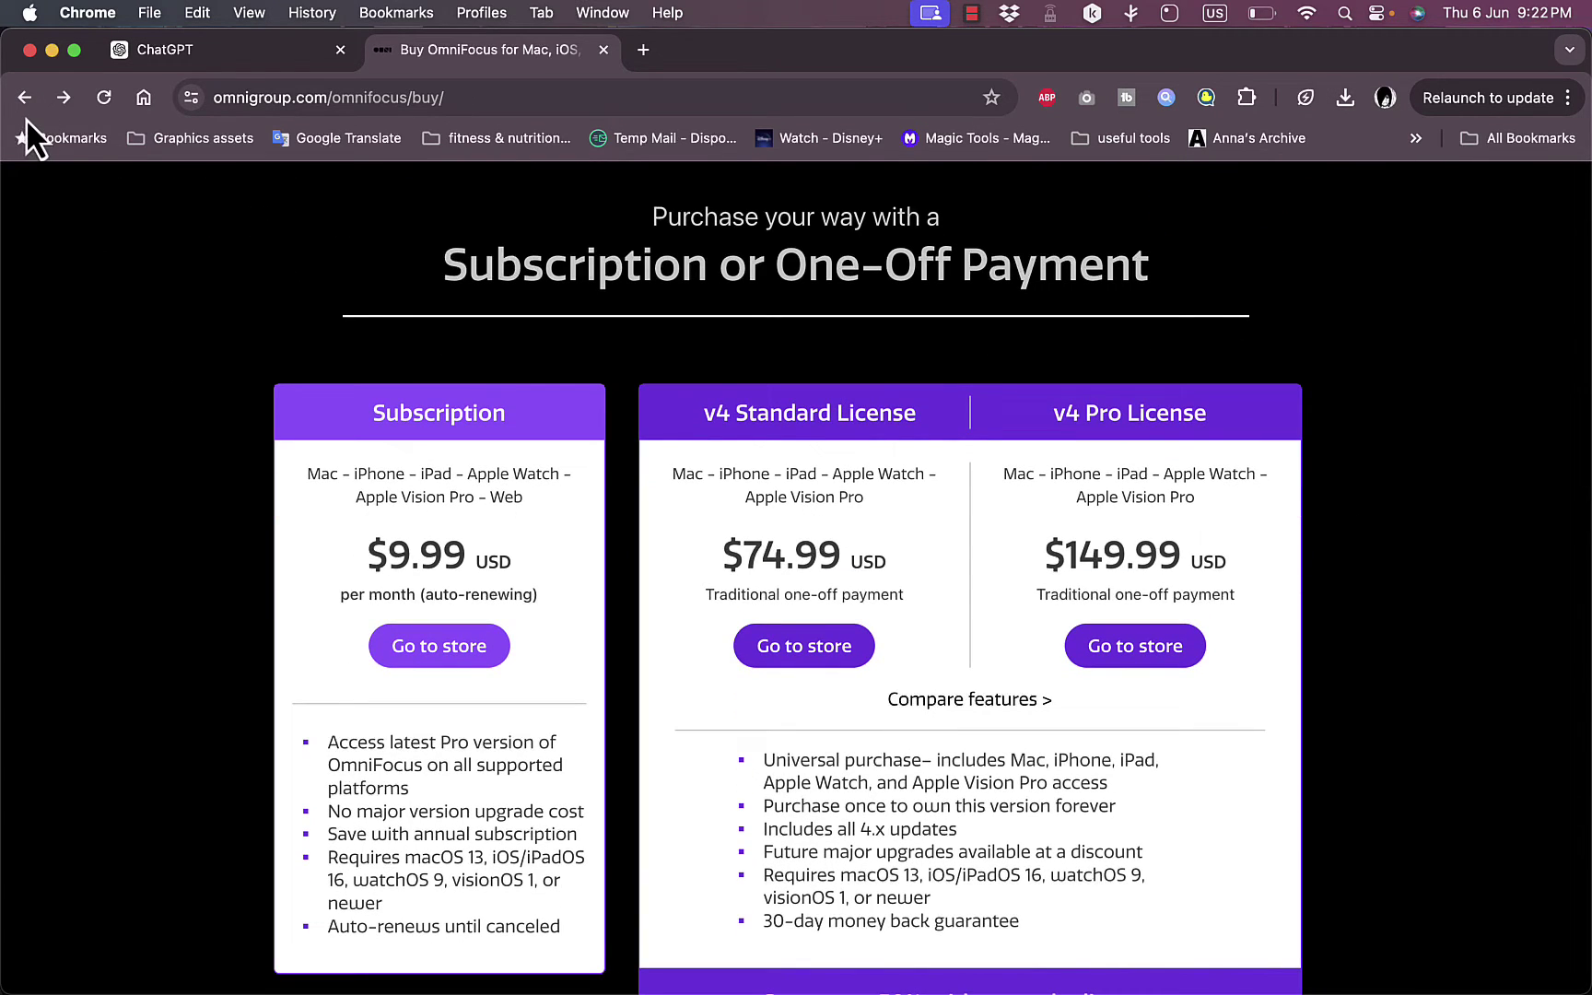
click(24, 100)
scroll(810, 398, down, 5)
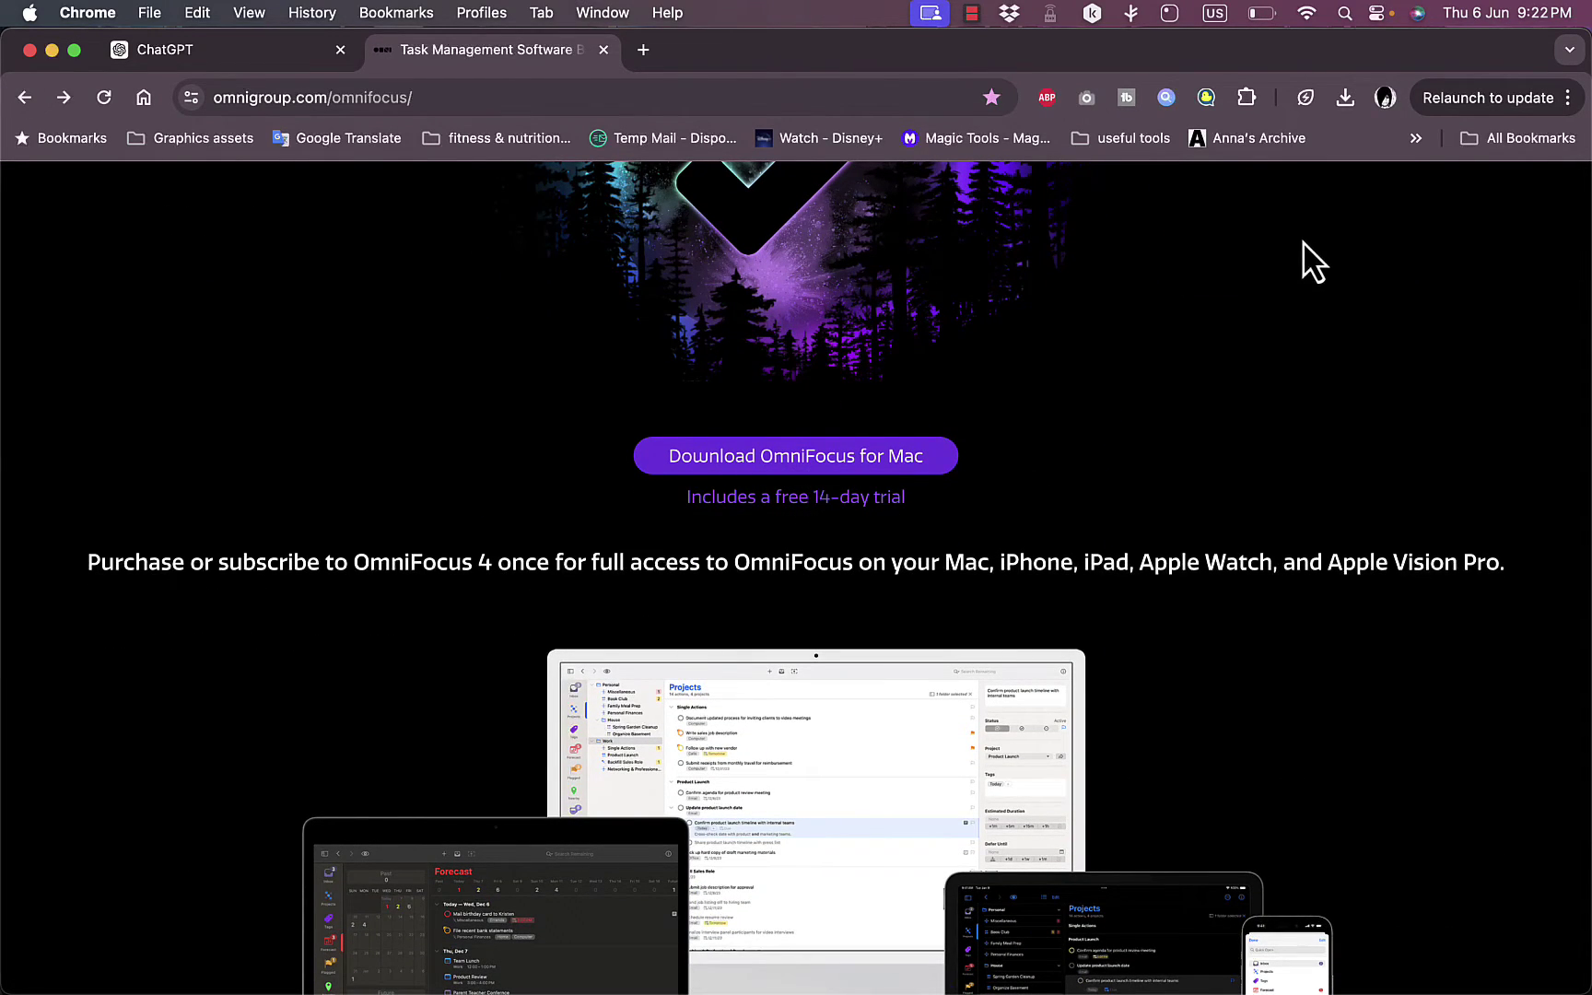
Step: Open OmniFocus-4.3.dmg from Chrome's recent downloads
click(1345, 97)
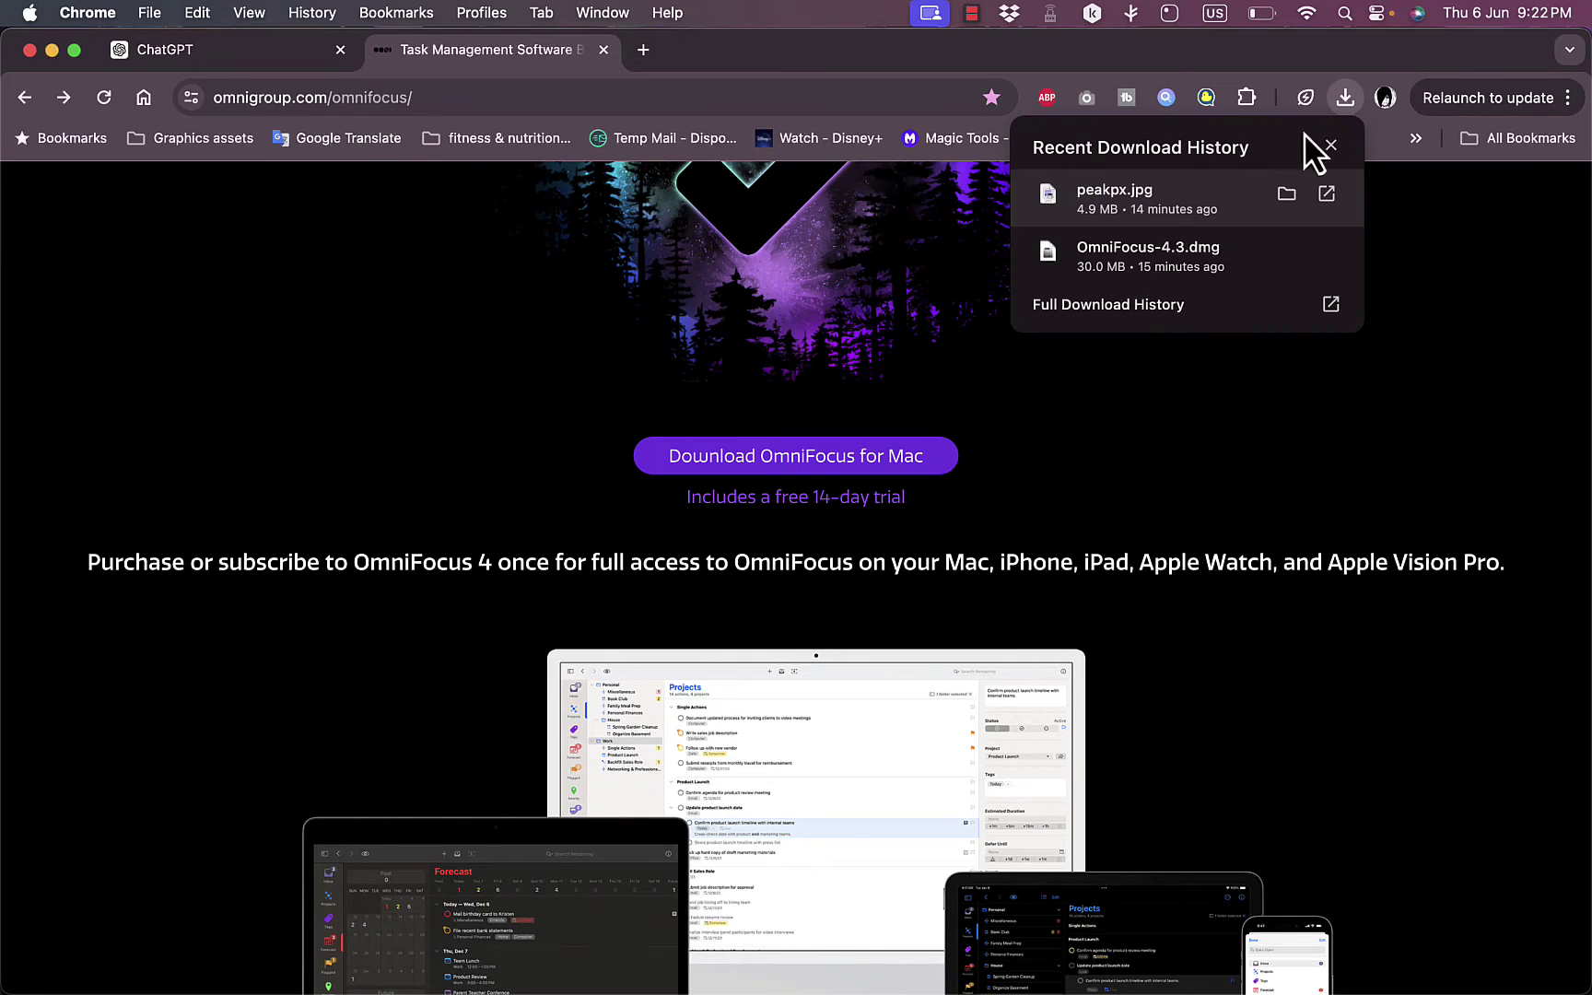
click(1155, 259)
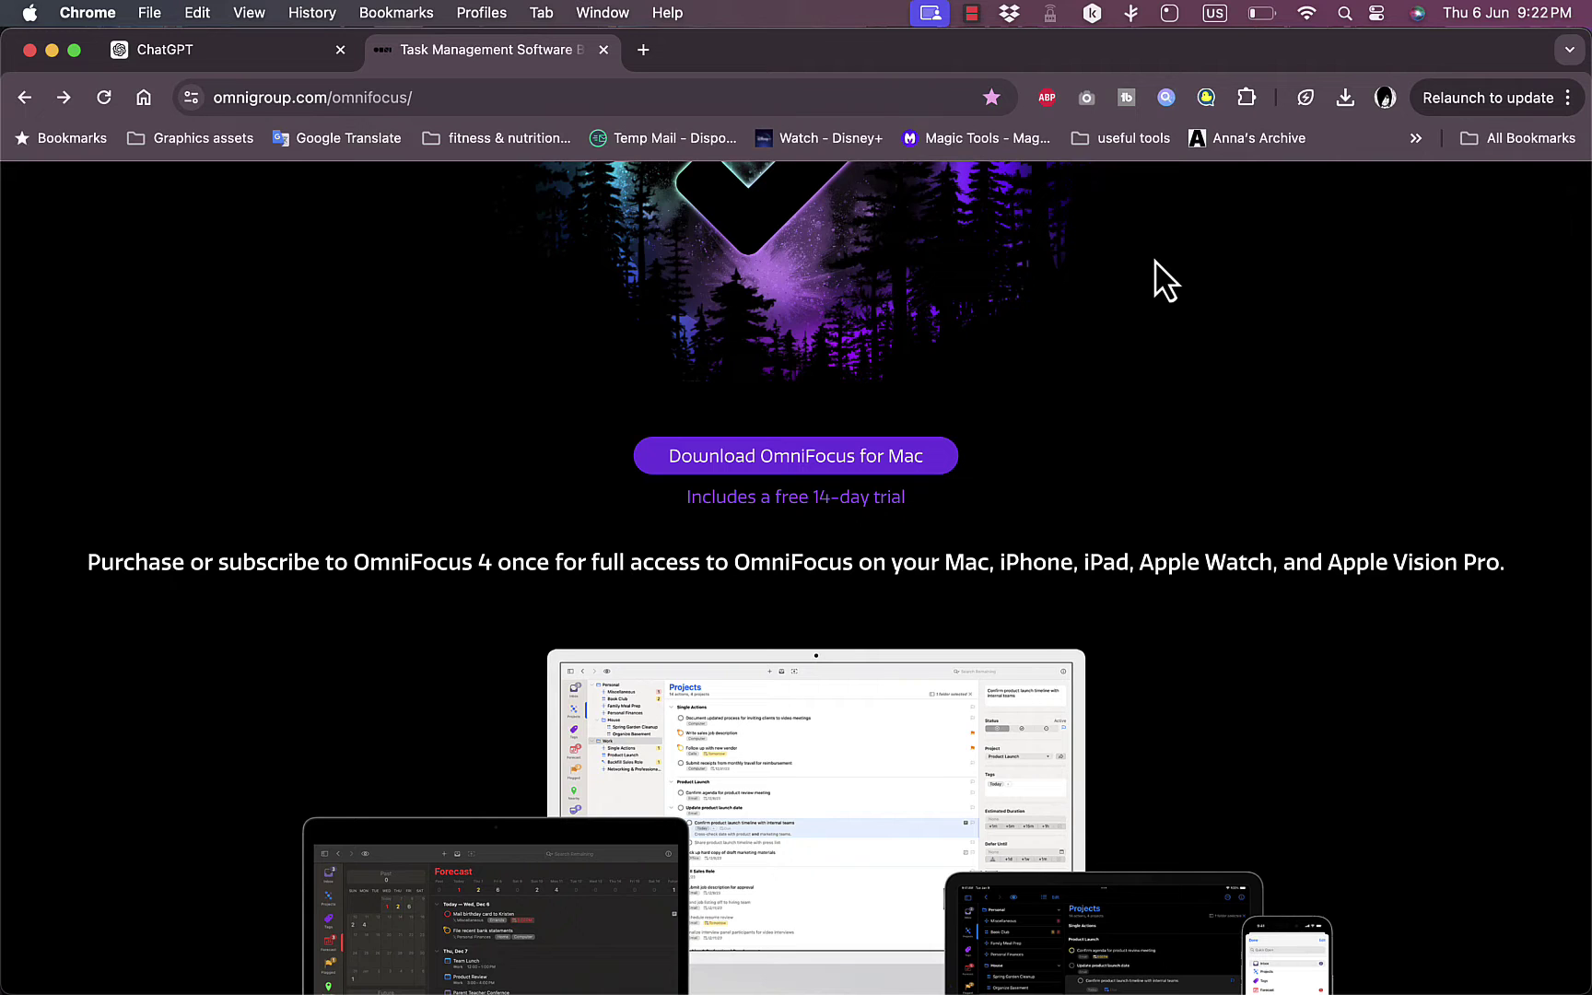
scroll(1166, 279, down, 1)
Step: Accept the disk image license and drag OmniFocus onto the Applications folder alias
click(1105, 623)
scroll(1115, 641, down, 5)
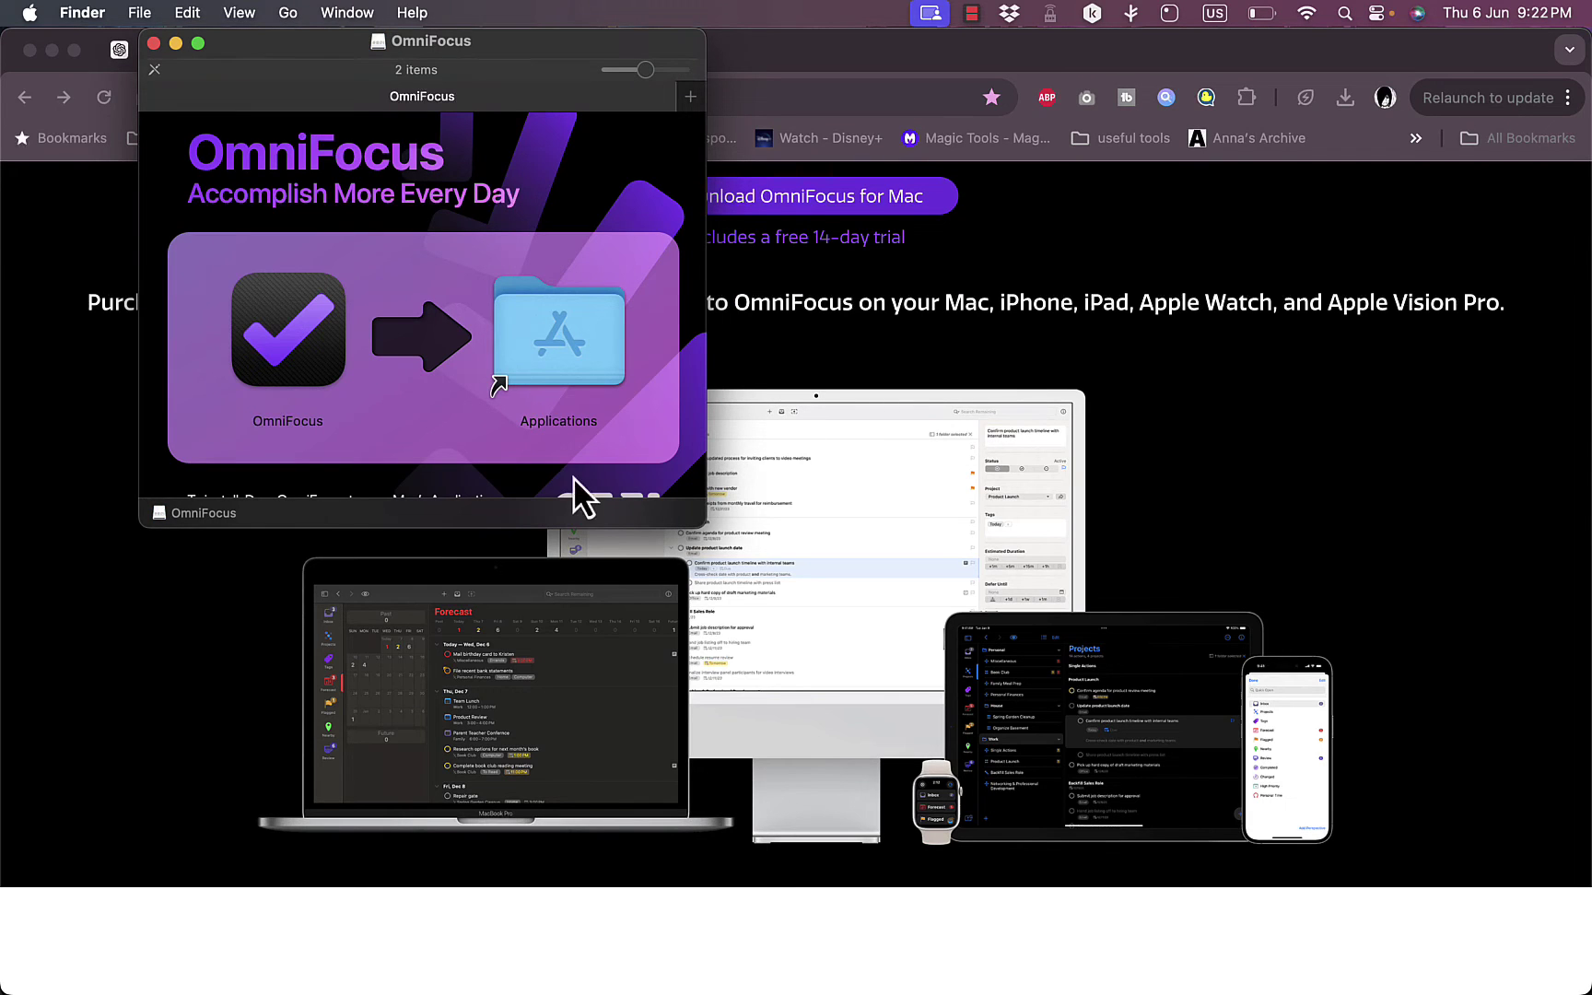
drag(272, 298, 559, 328)
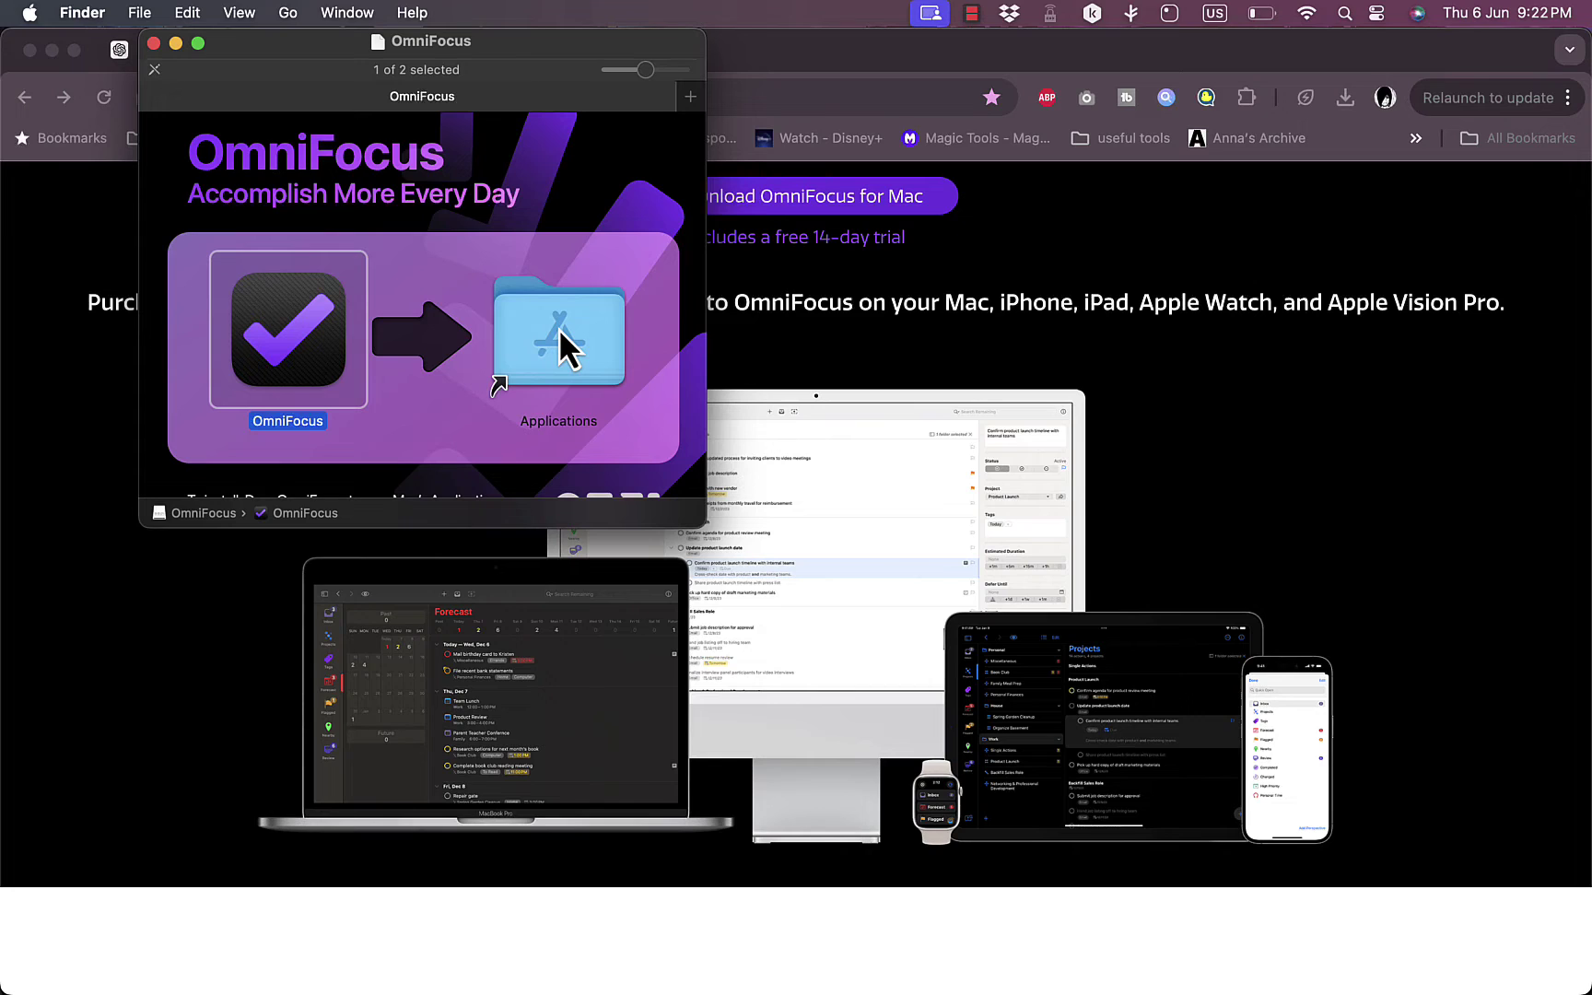
drag(559, 328, 559, 328)
Step: Launch OmniFocus by searching 'omni' in Spotlight and confirm opening the downloaded app
key(super+space)
text(omni)
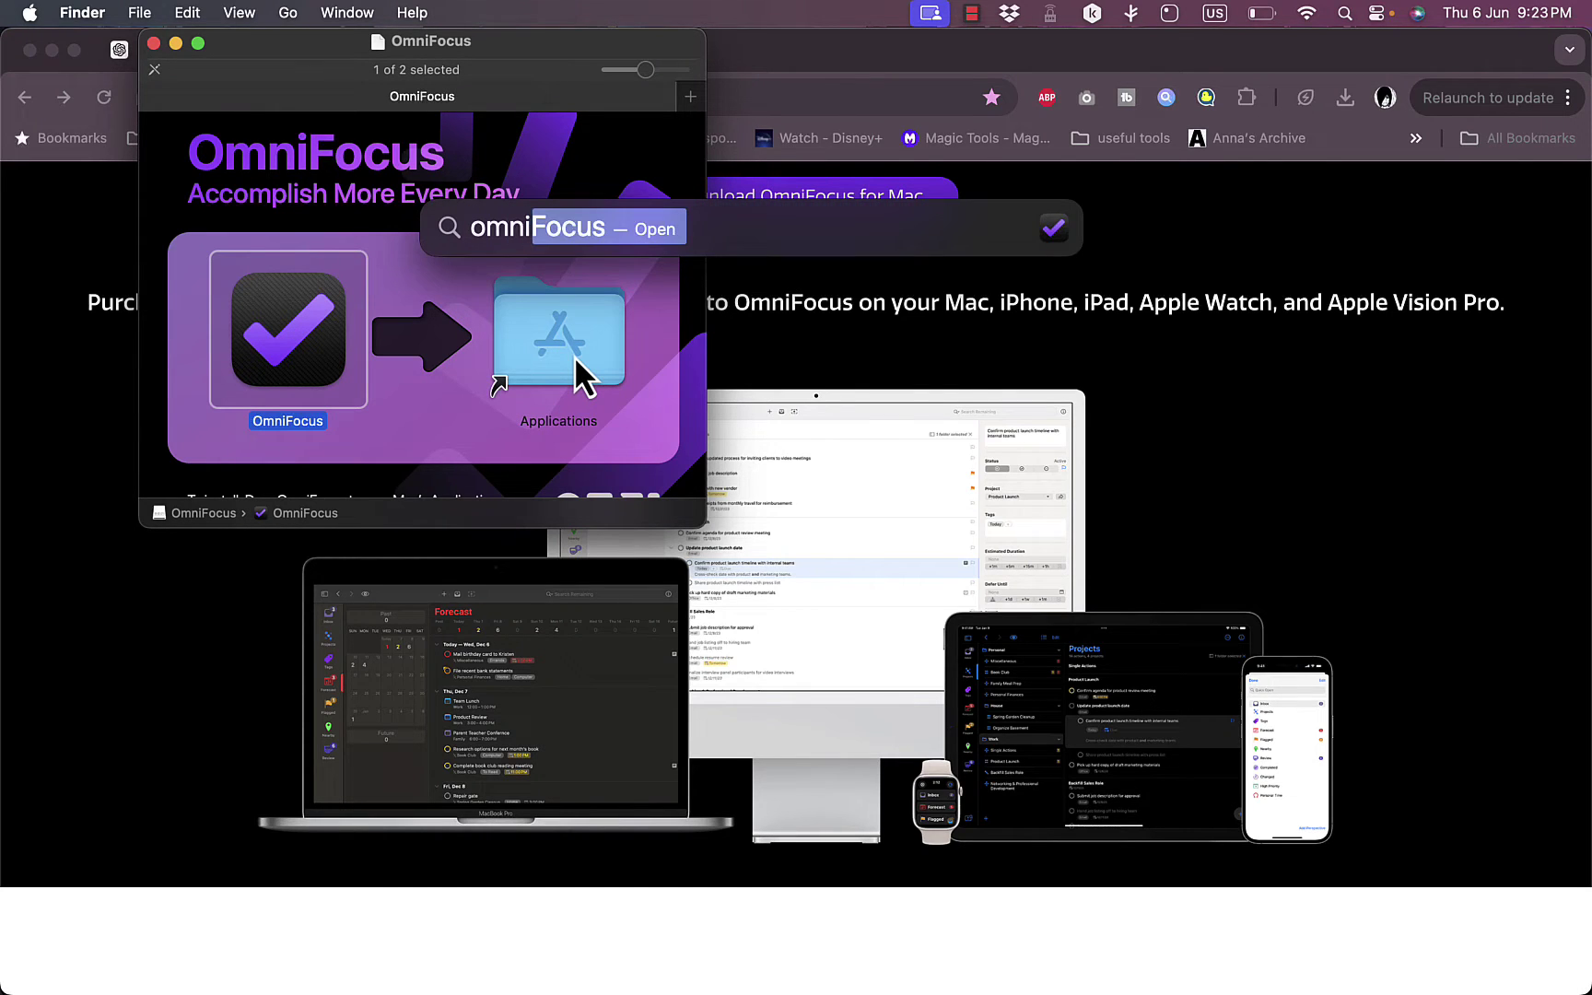
key(Return)
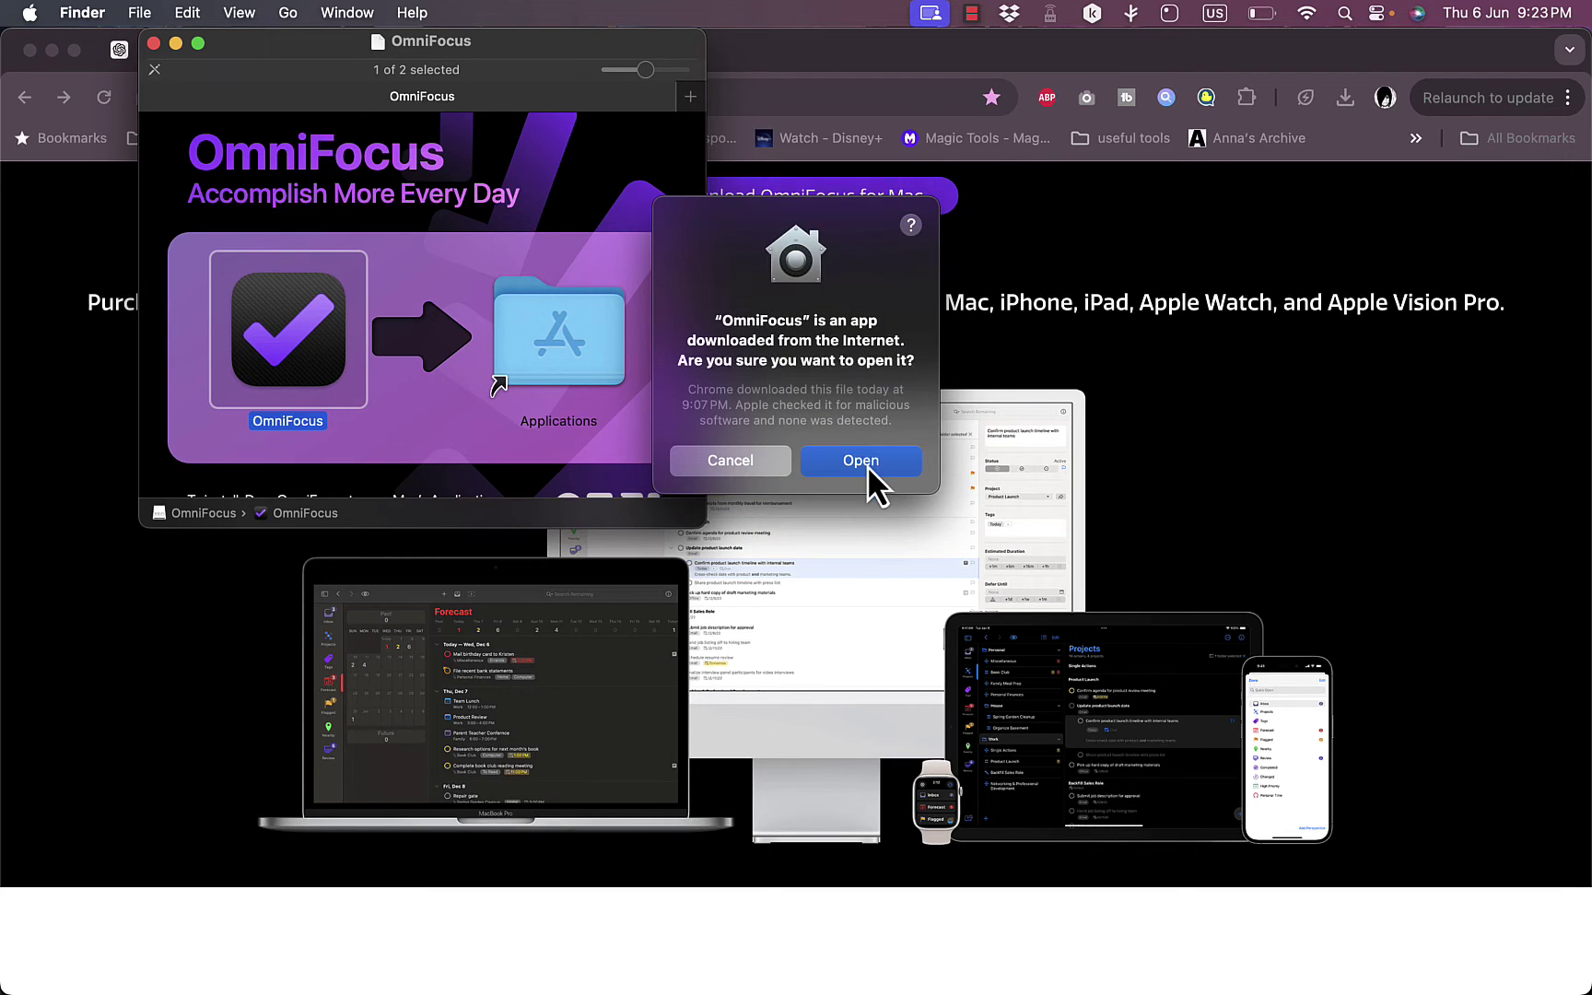
click(869, 465)
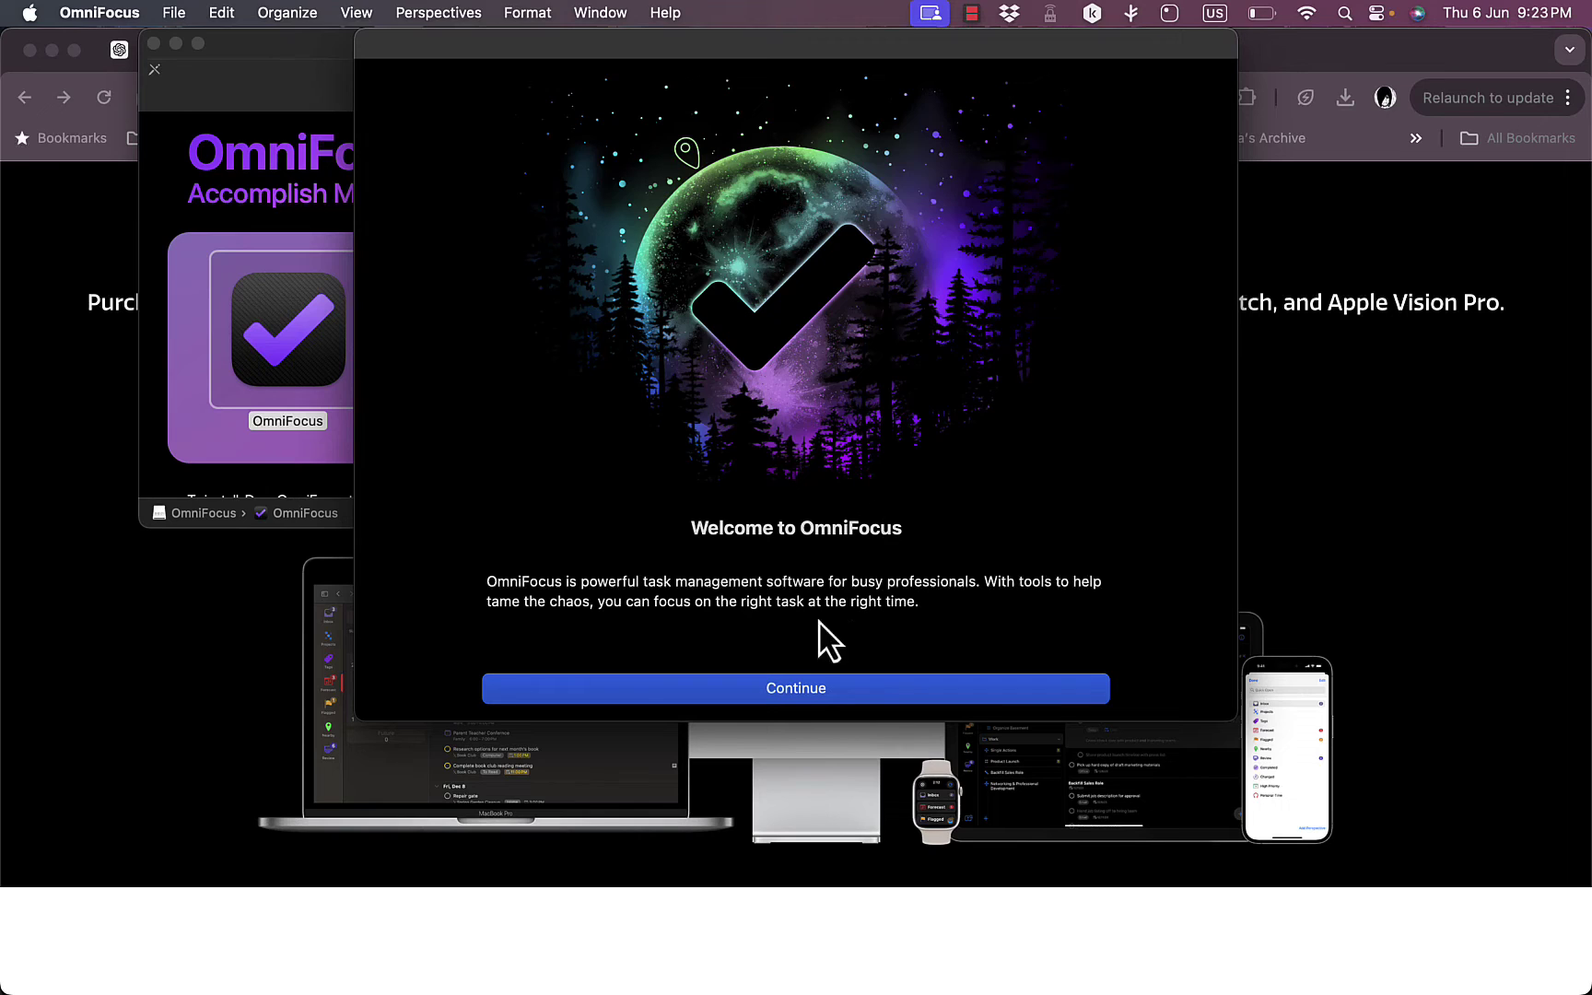
Step: Continue past the welcome and new-features pages and choose Set Up
click(805, 688)
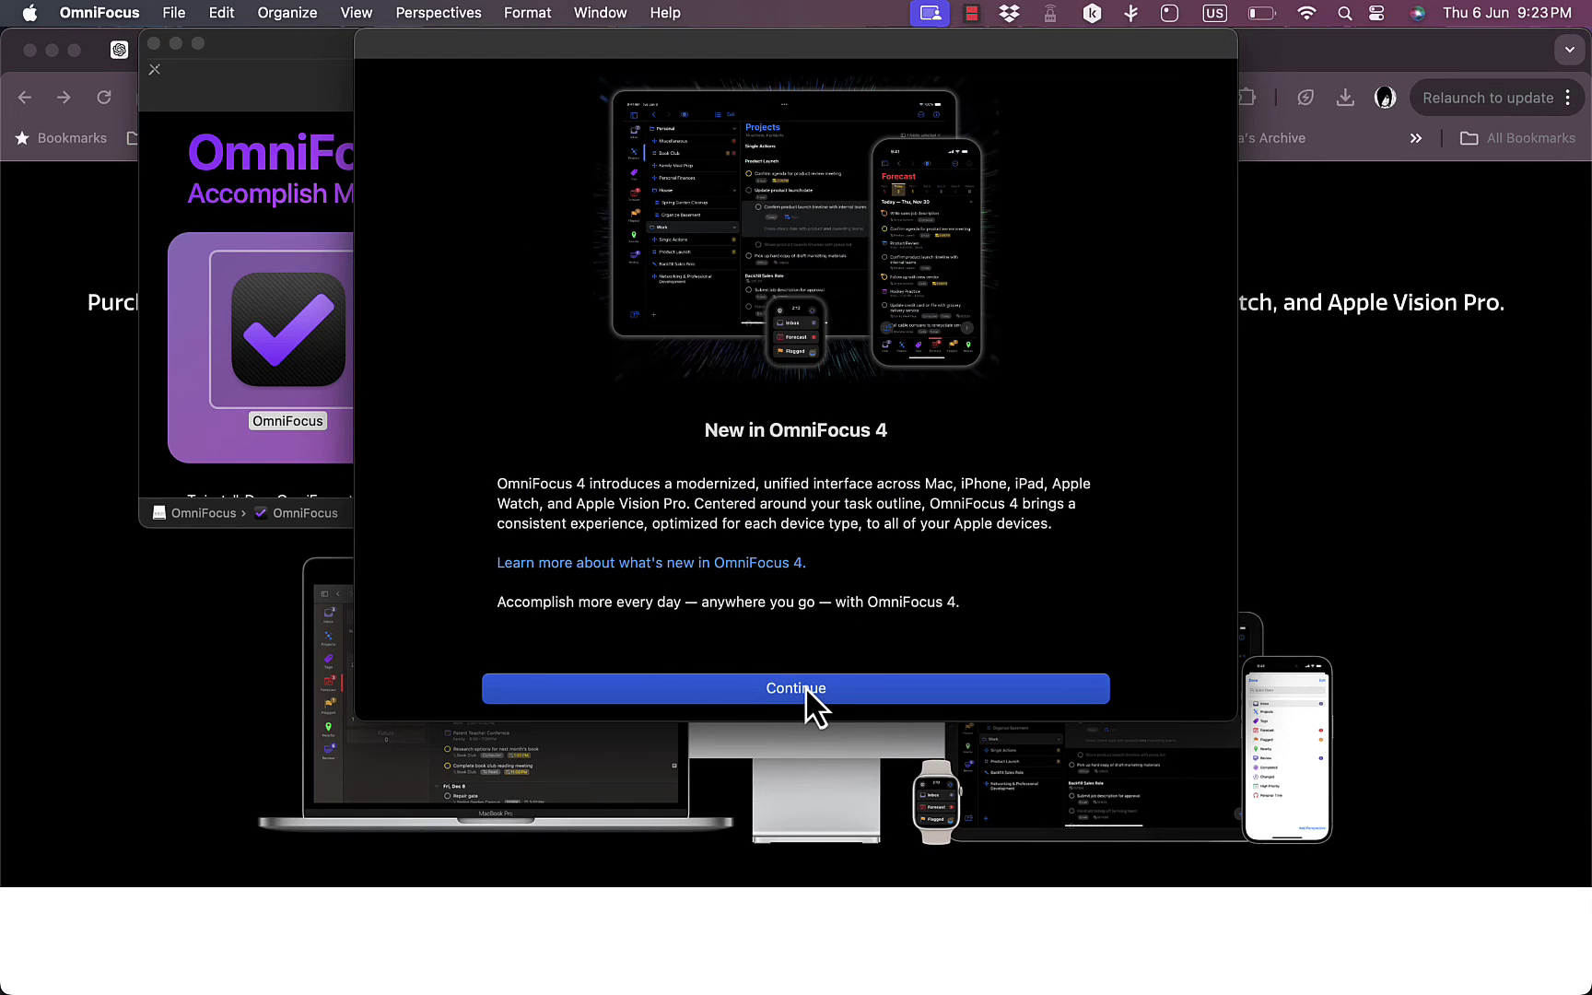
click(804, 688)
click(807, 693)
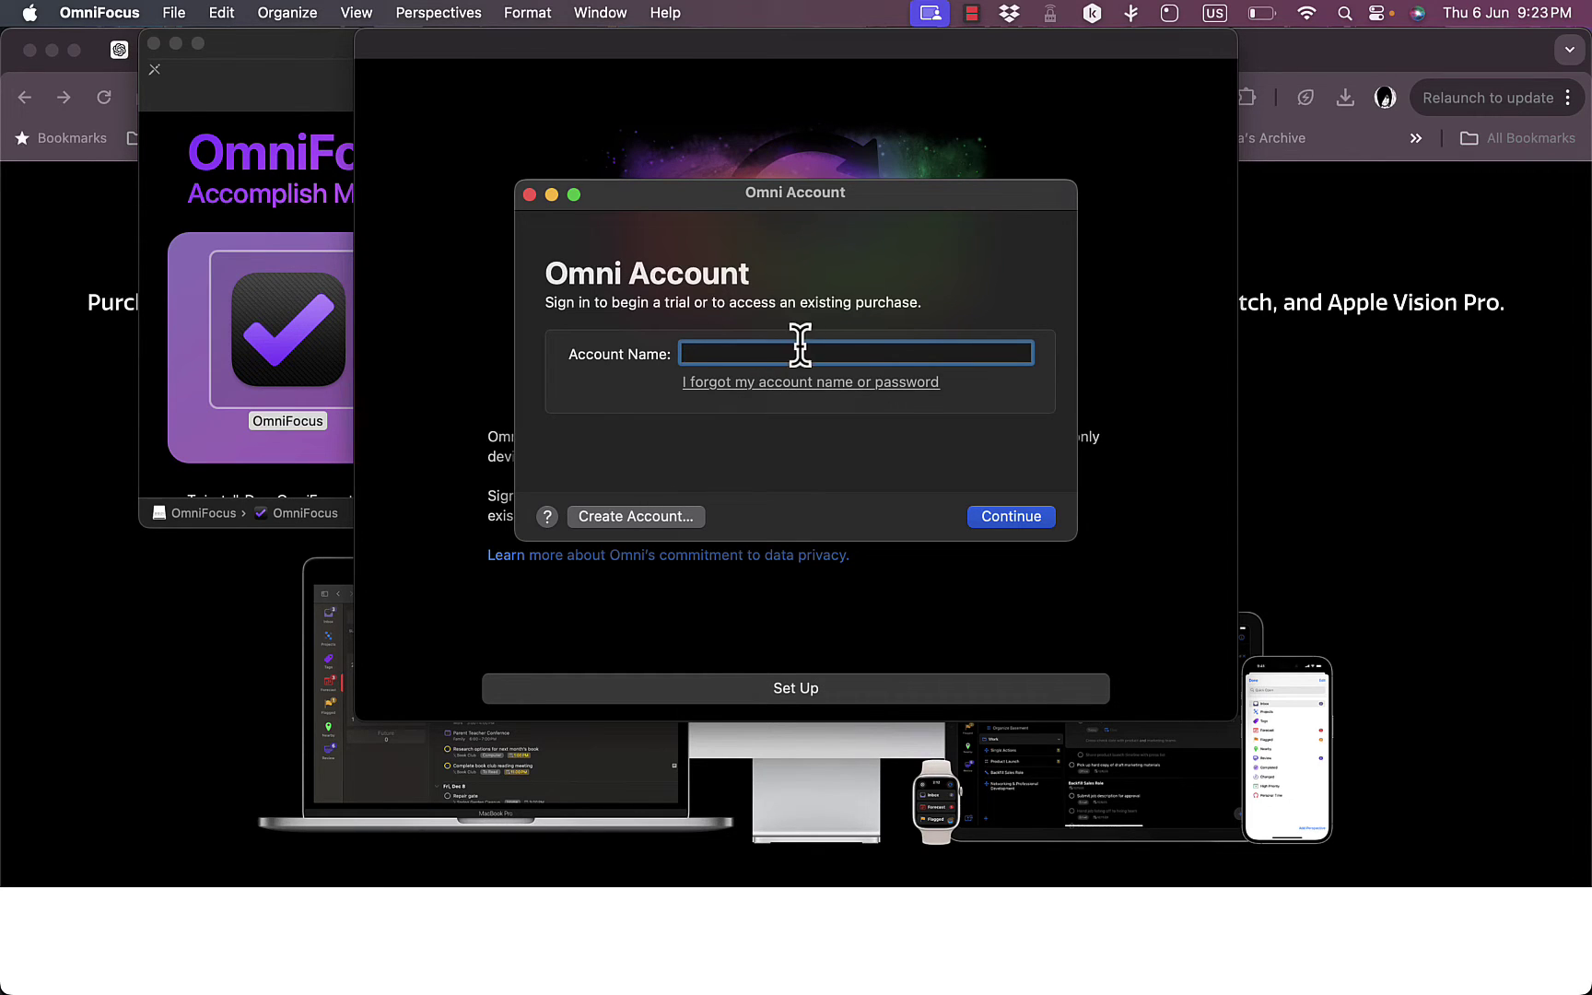
Step: Start a new Omni account, paste the sign-up e-mail and submit the confirmation key
click(599, 518)
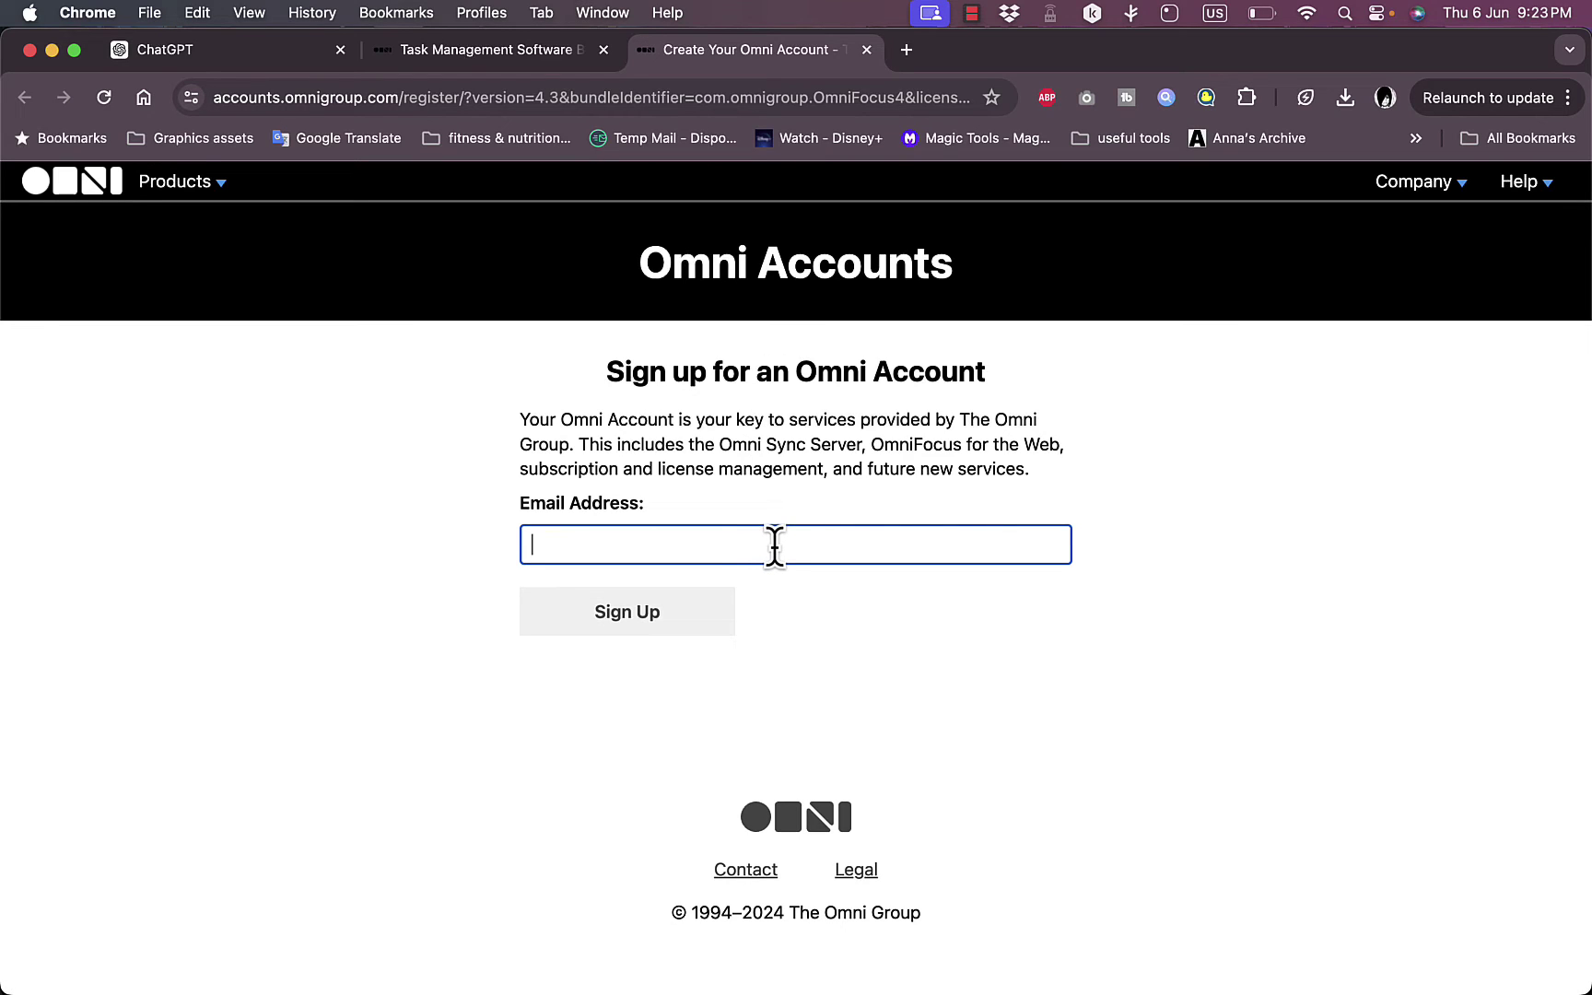
key(super+v)
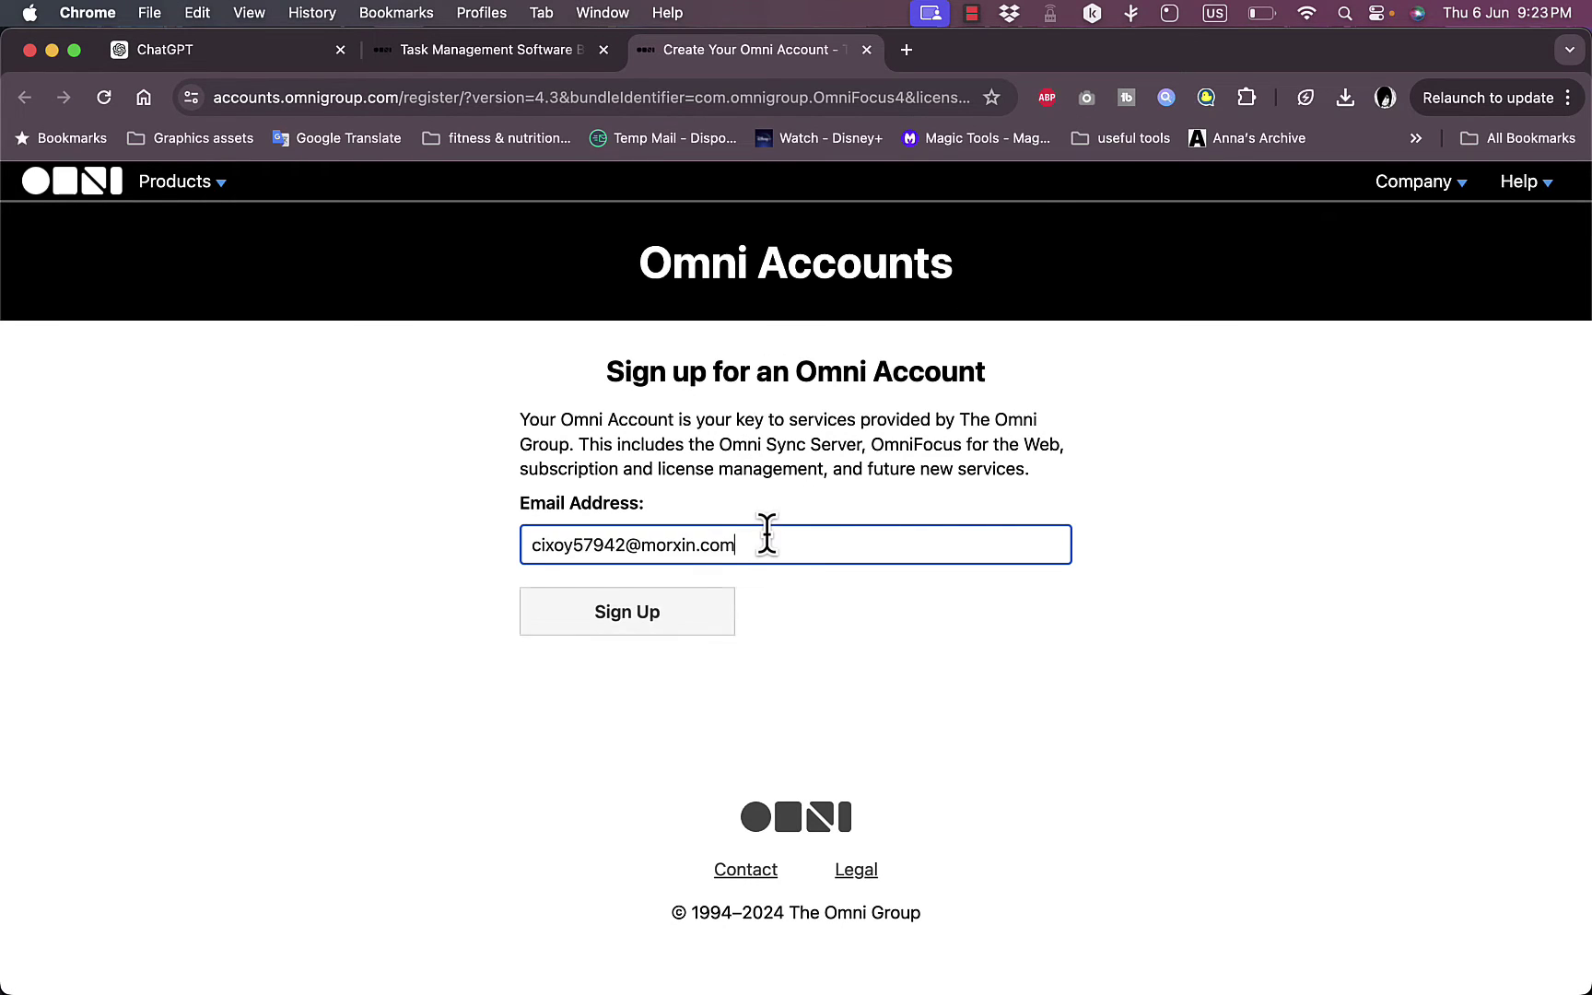
click(657, 619)
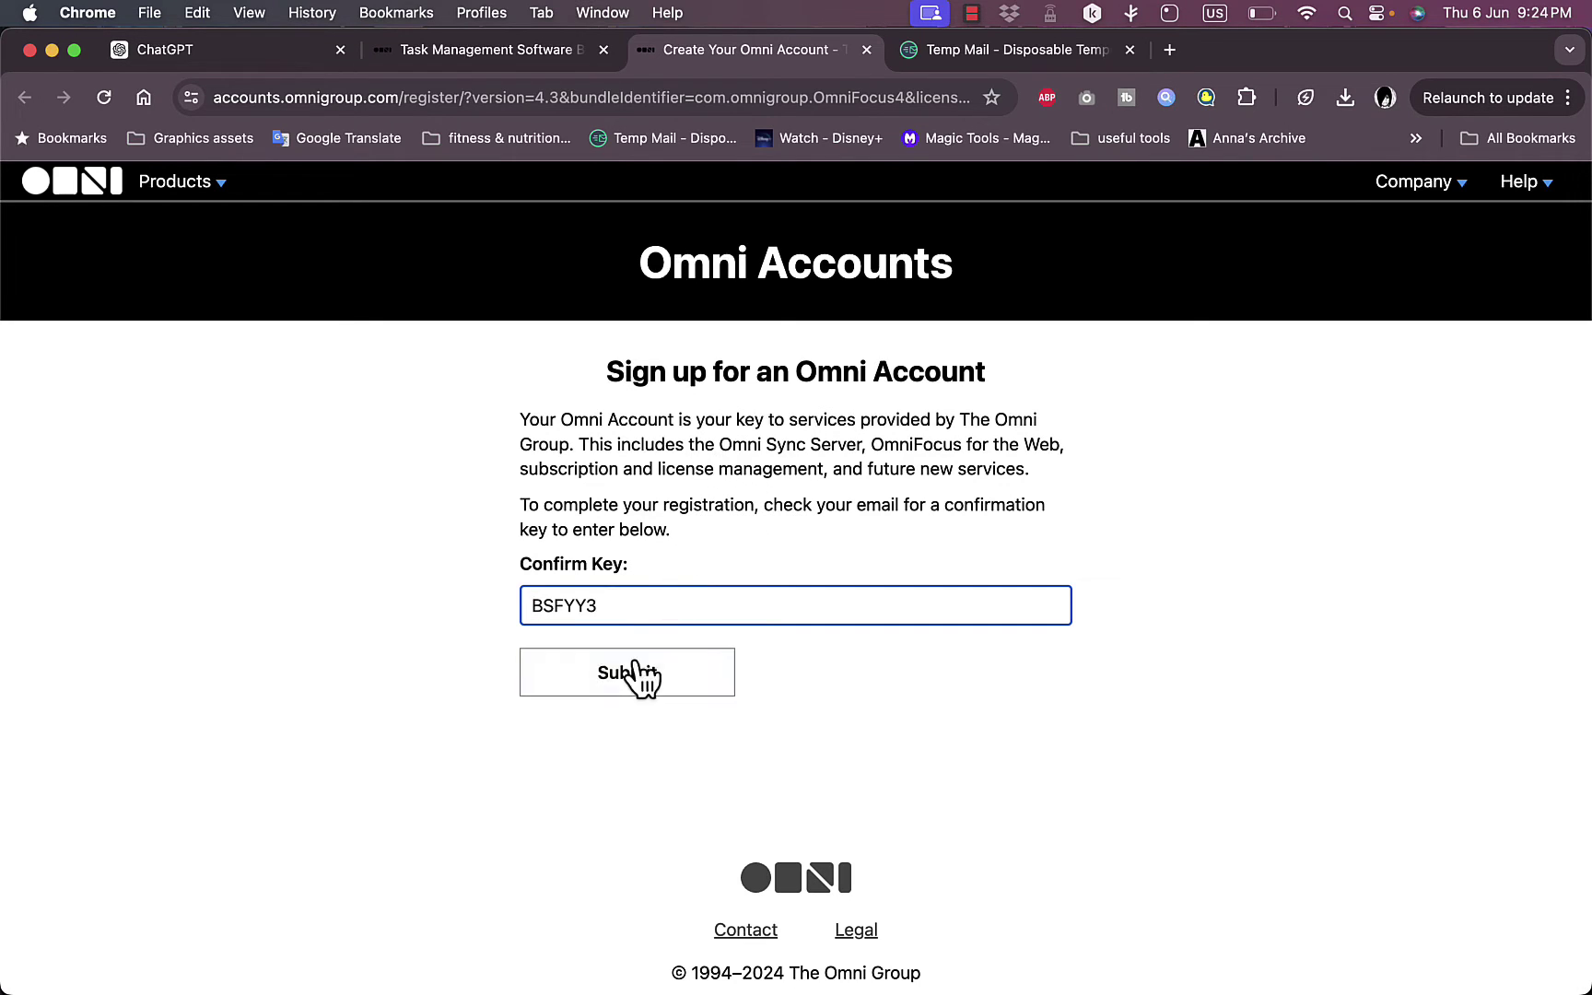
click(639, 693)
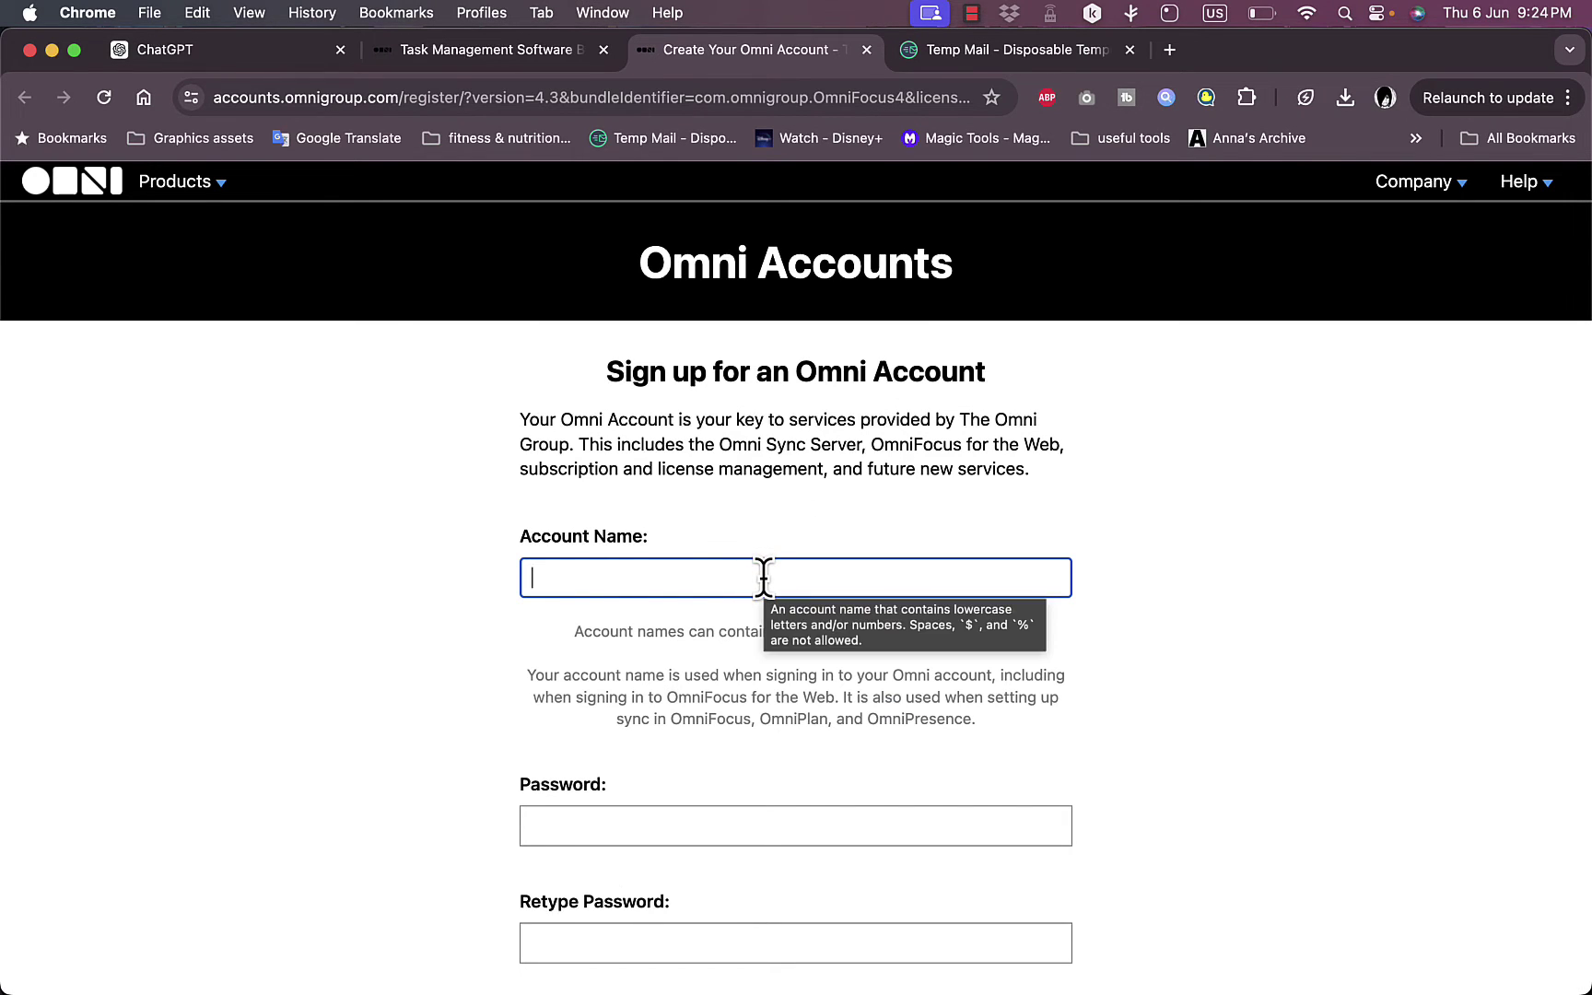
Step: Review the account details form, agree to the terms and create the Omni account
scroll(764, 577, down, 10)
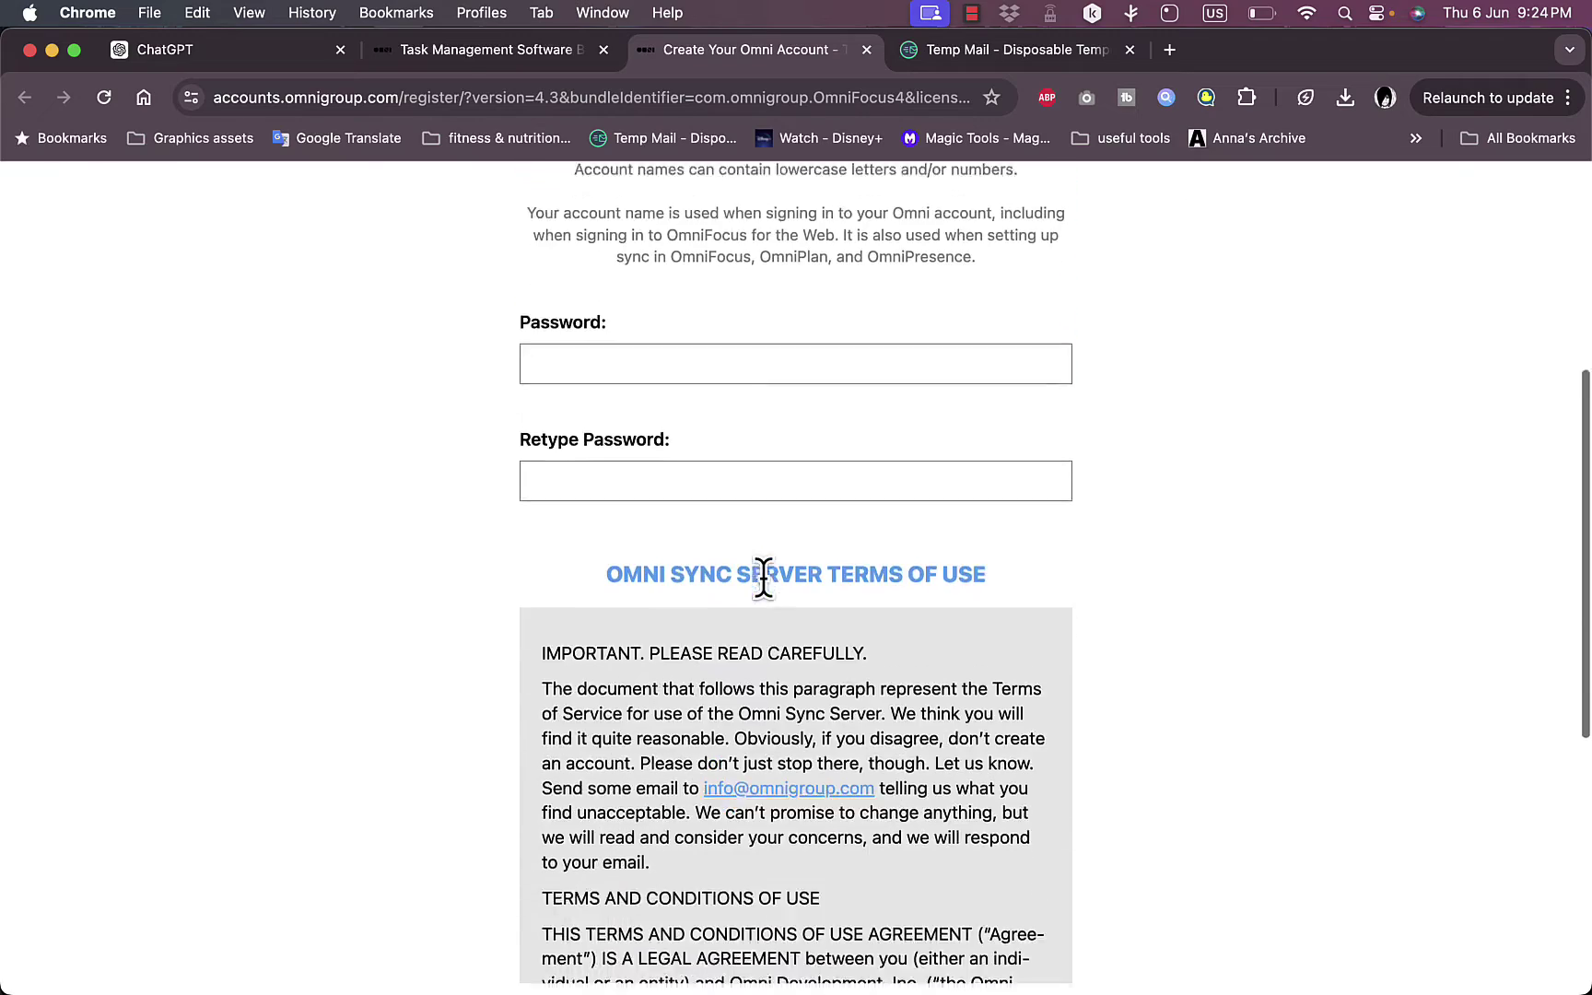
scroll(765, 580, up, 4)
scroll(809, 353, up, 4)
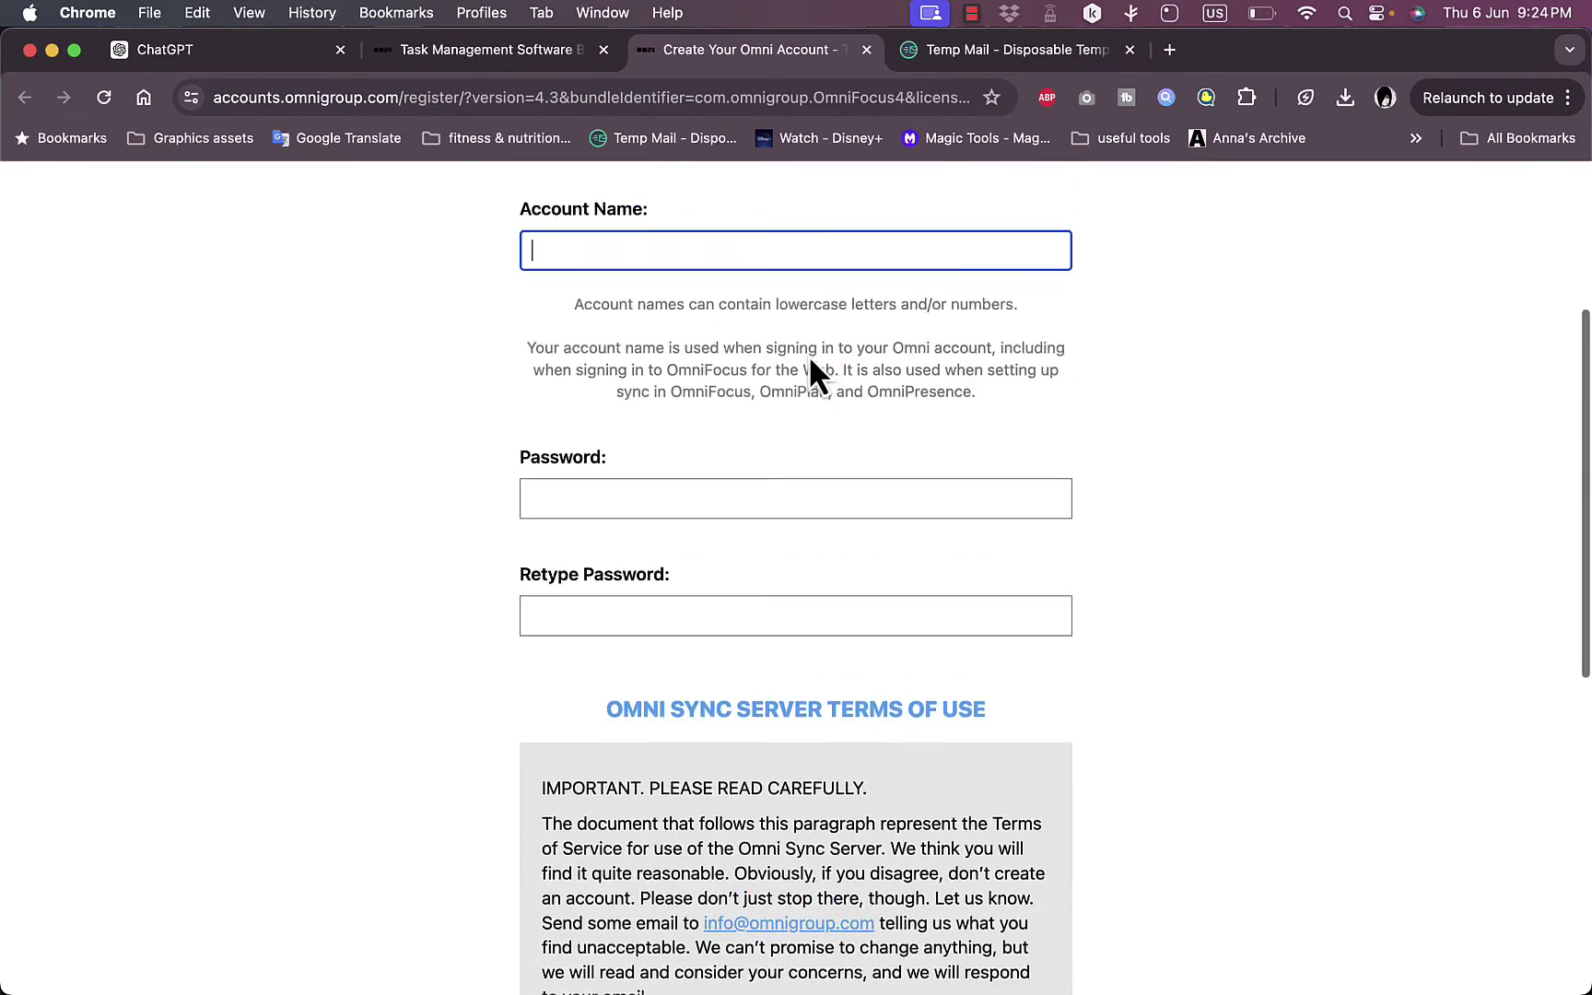
scroll(809, 353, down, 7)
scroll(804, 356, down, 5)
scroll(737, 590, up, 12)
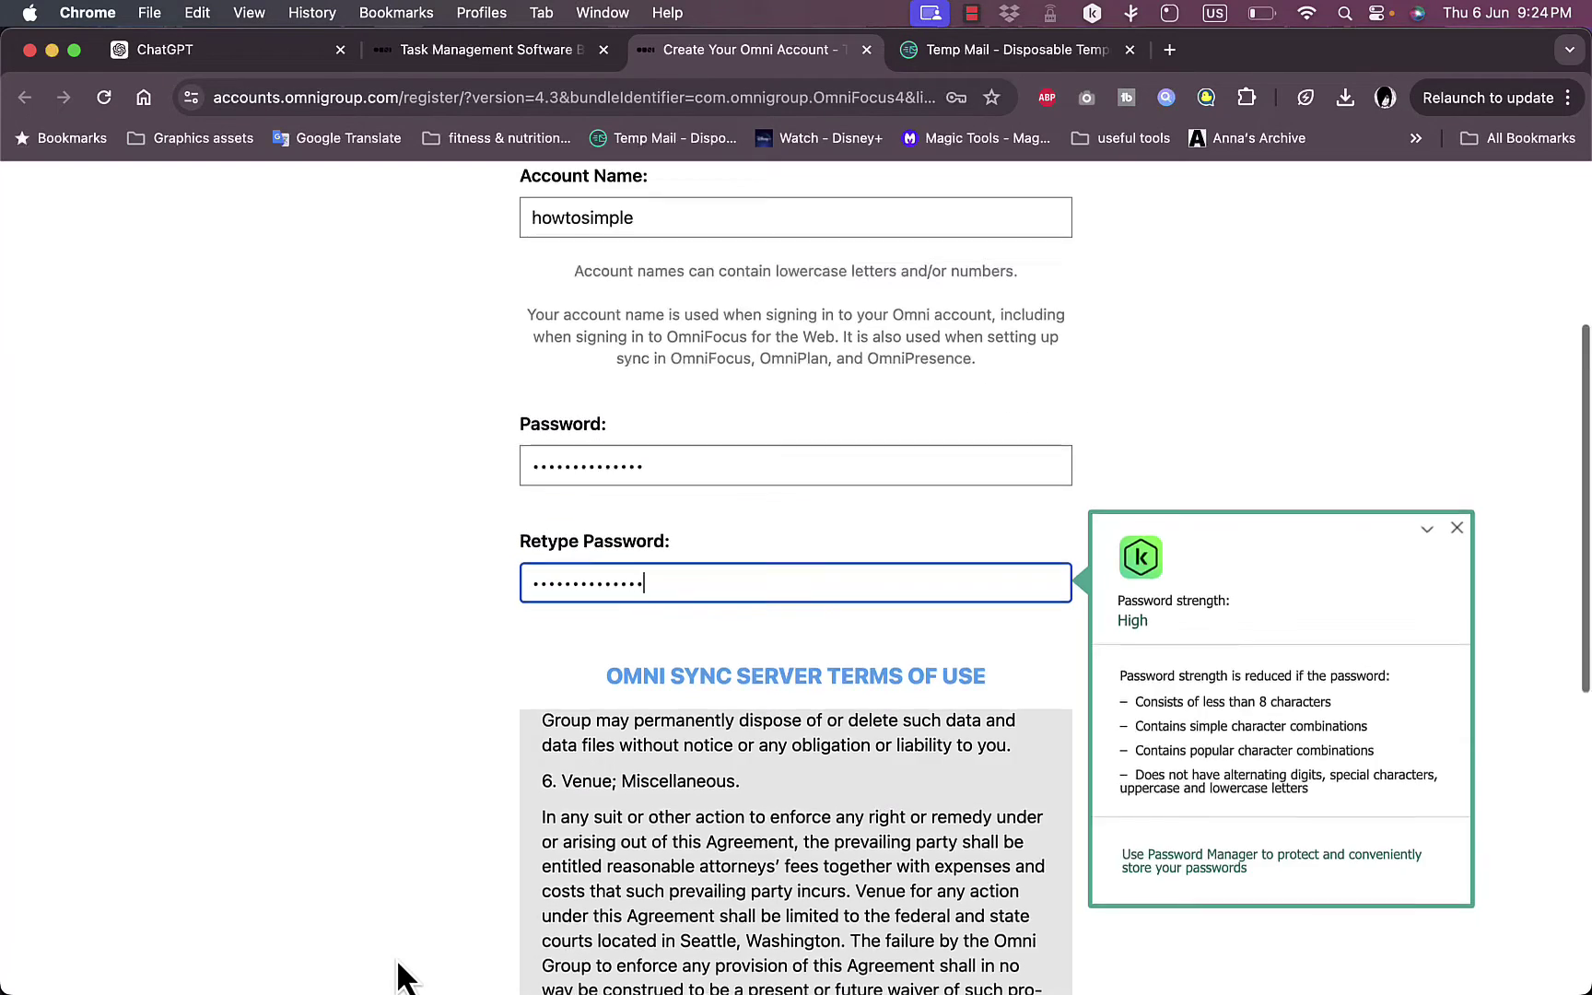
scroll(398, 975, down, 5)
click(609, 703)
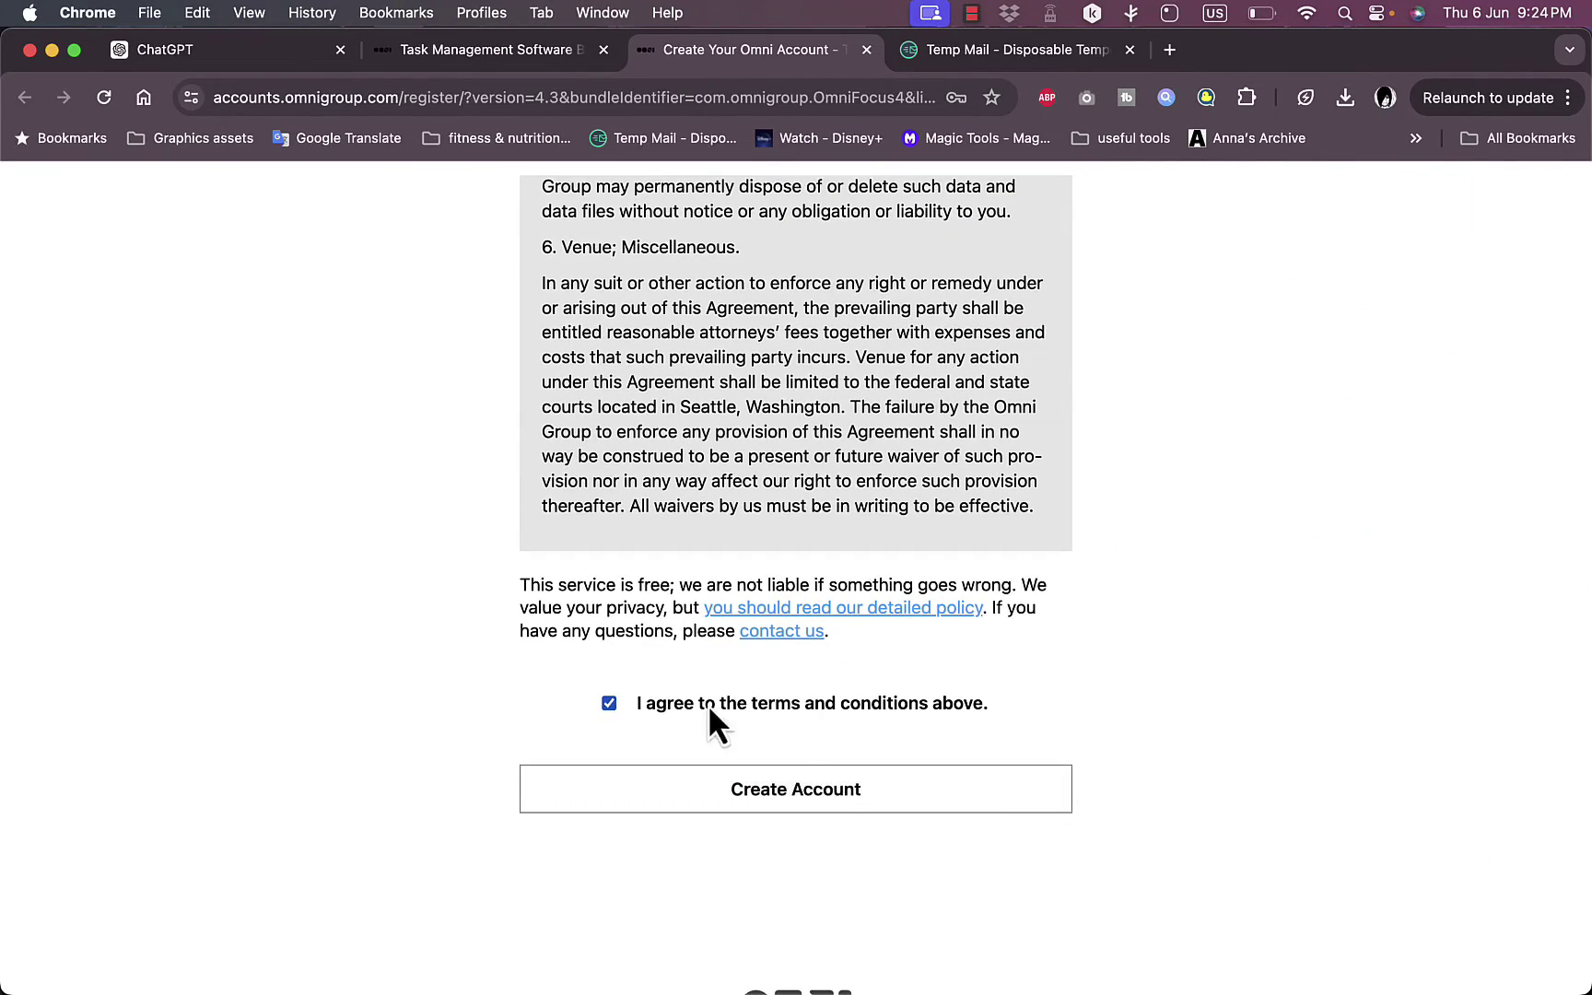
click(816, 800)
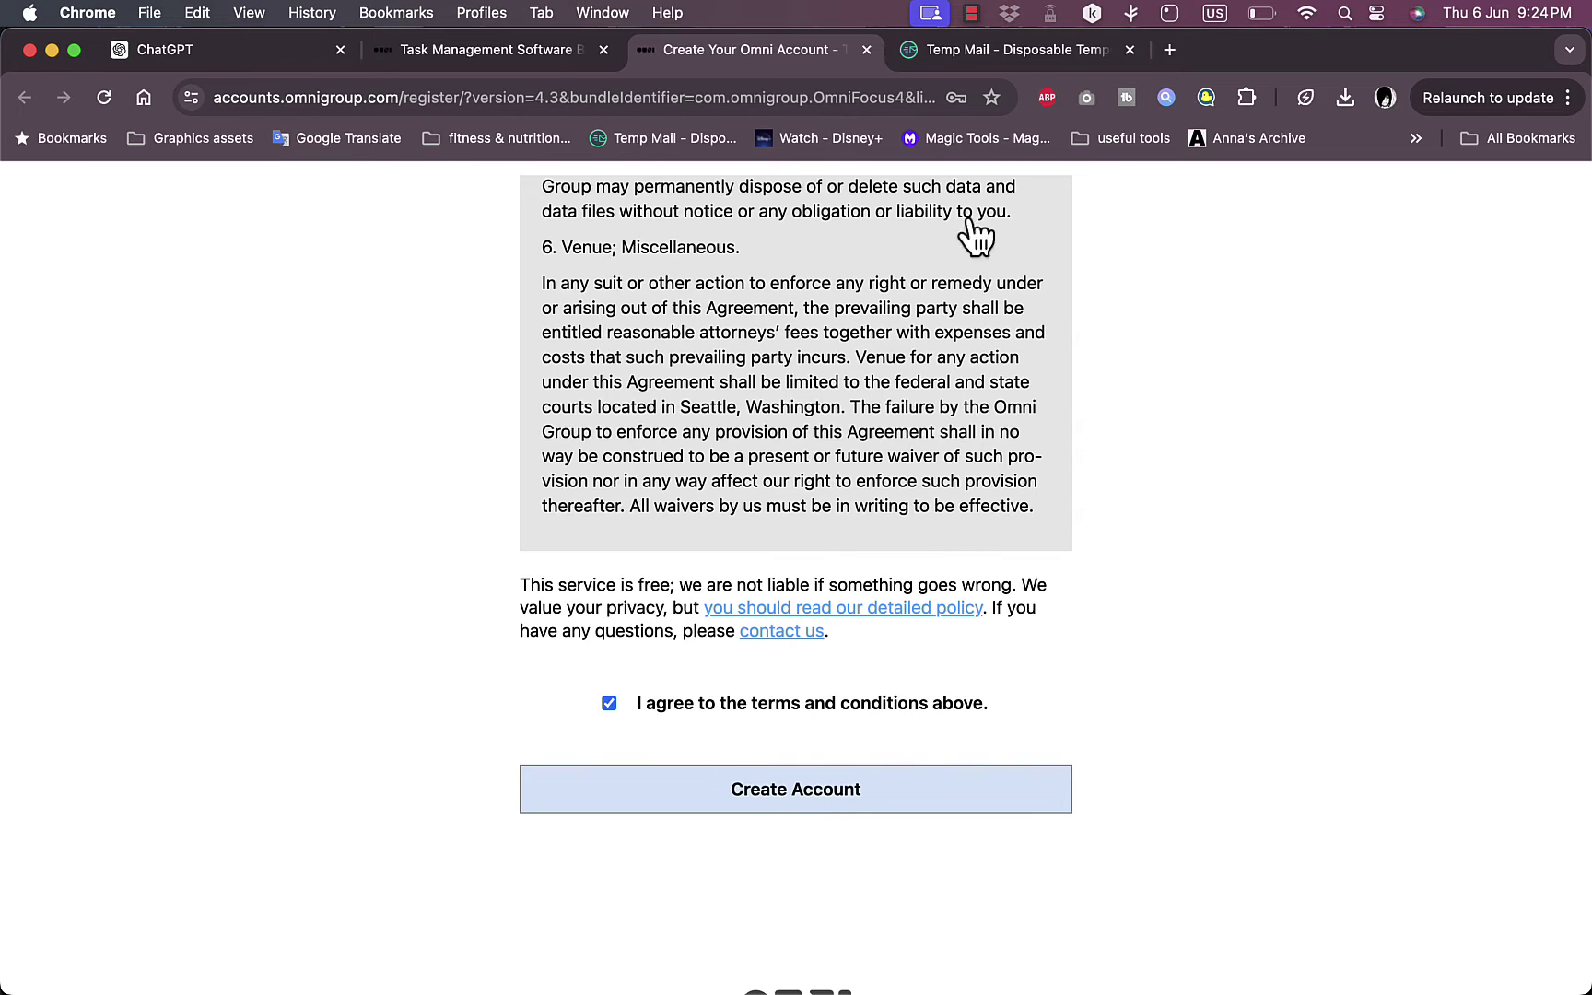
Step: Continue past the account-ready confirmation and close the sign-up tab
click(821, 491)
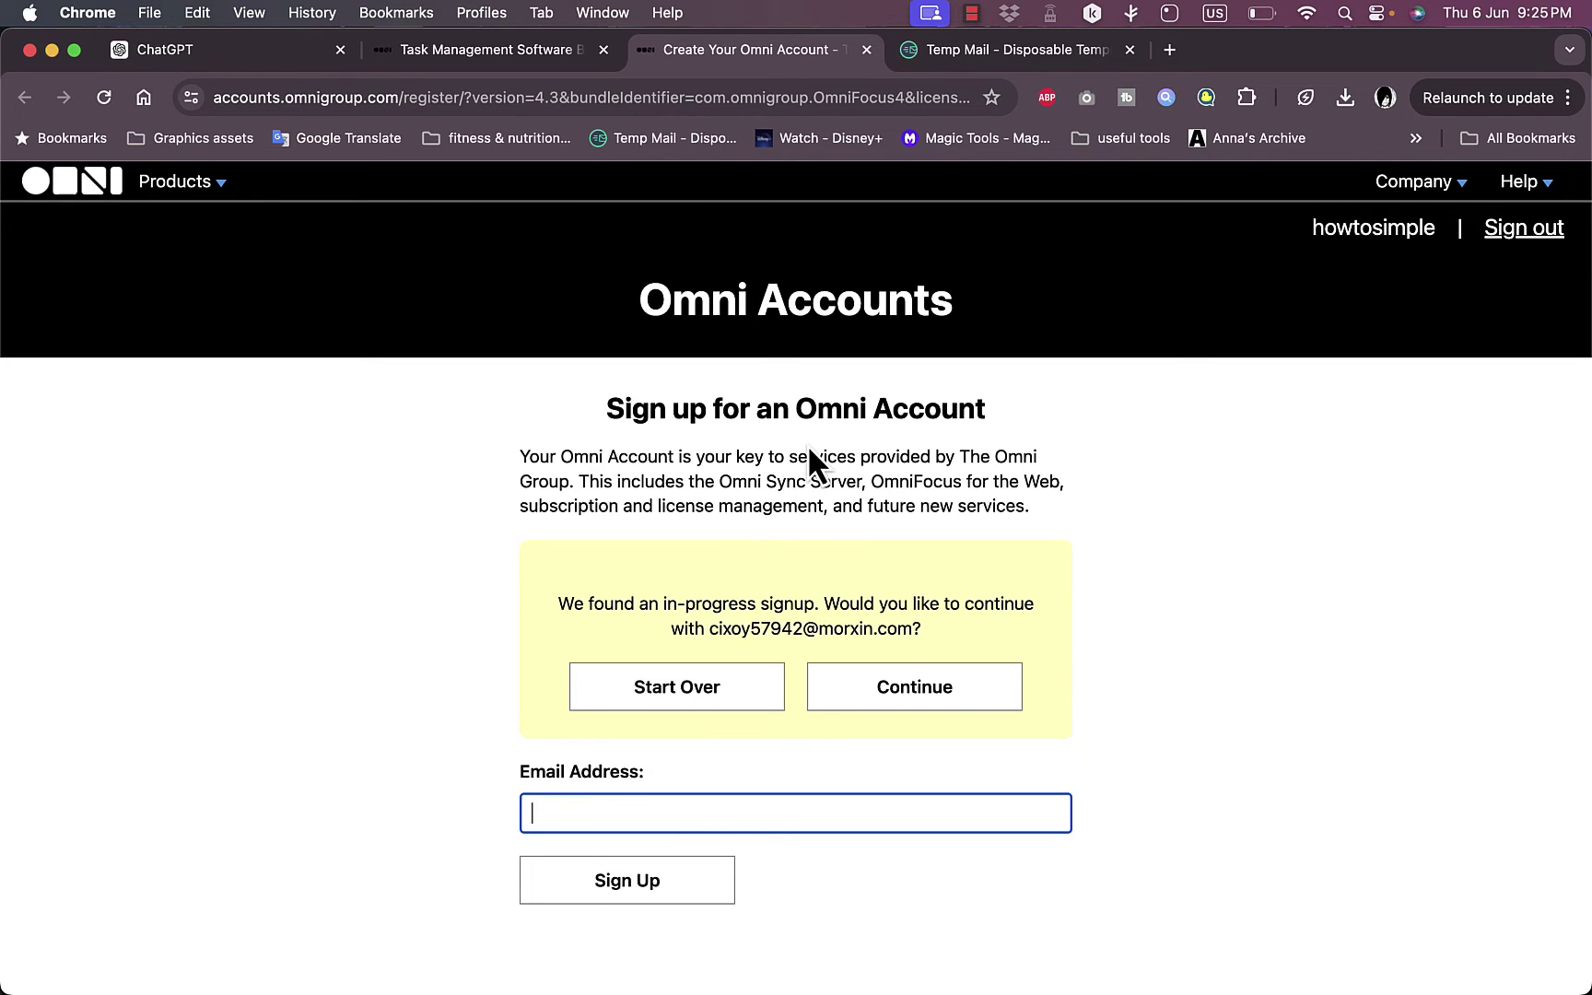
click(857, 700)
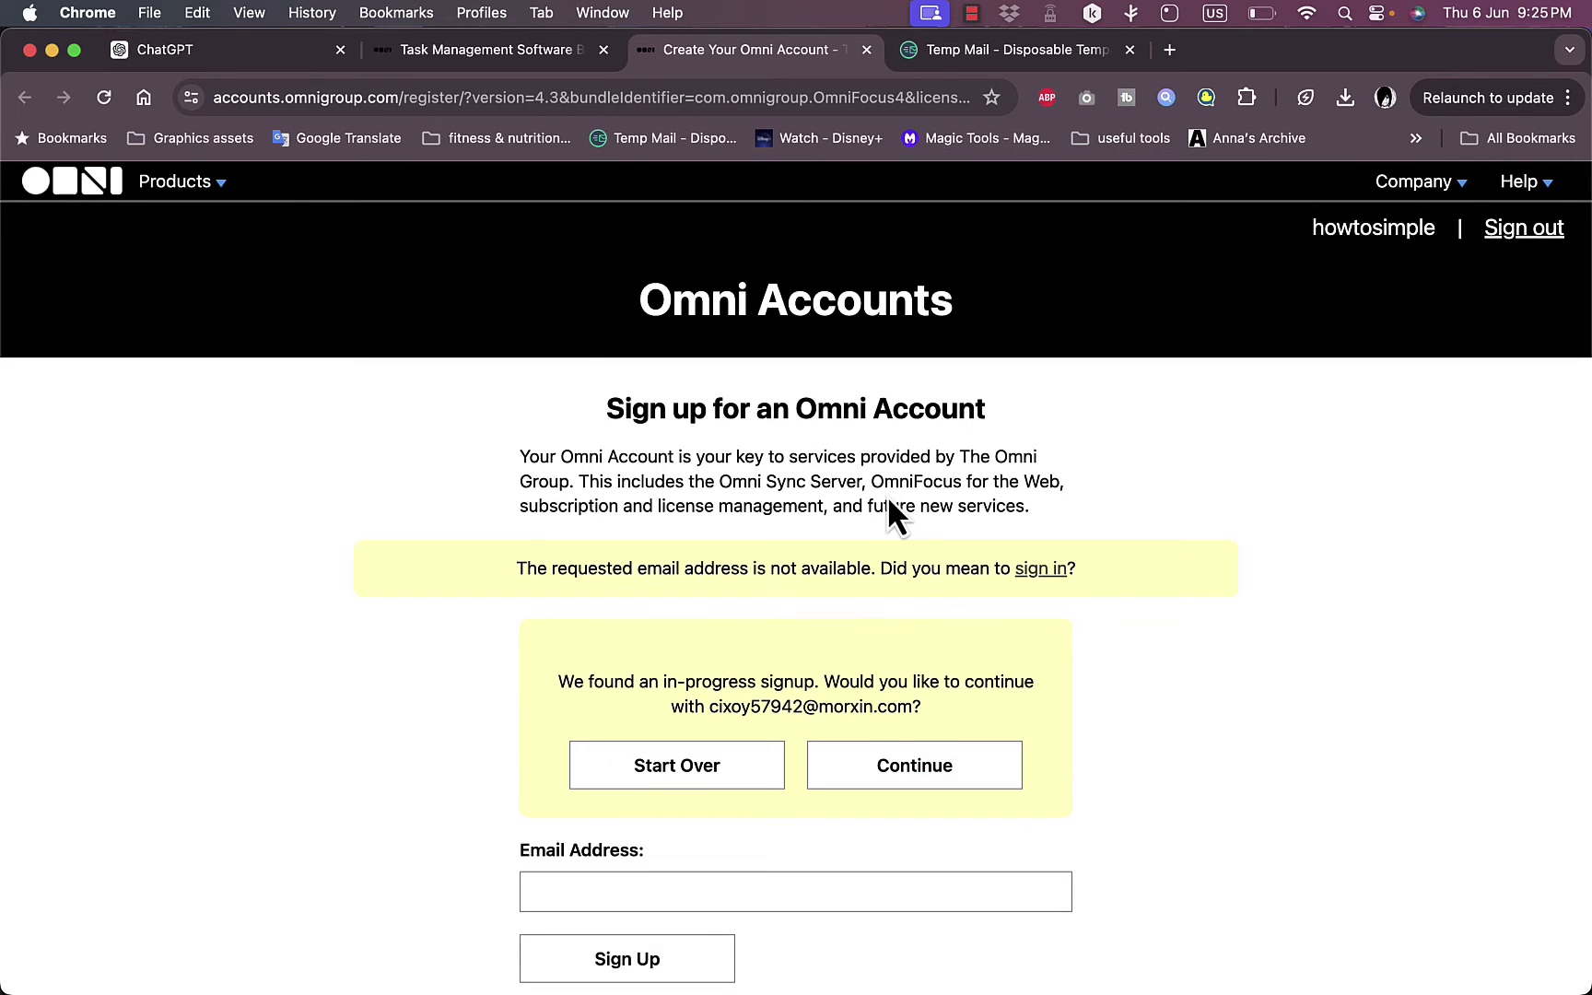
click(868, 49)
Step: Close the mail tab and attempt sign-in using the sign-up e-mail and account password
click(869, 51)
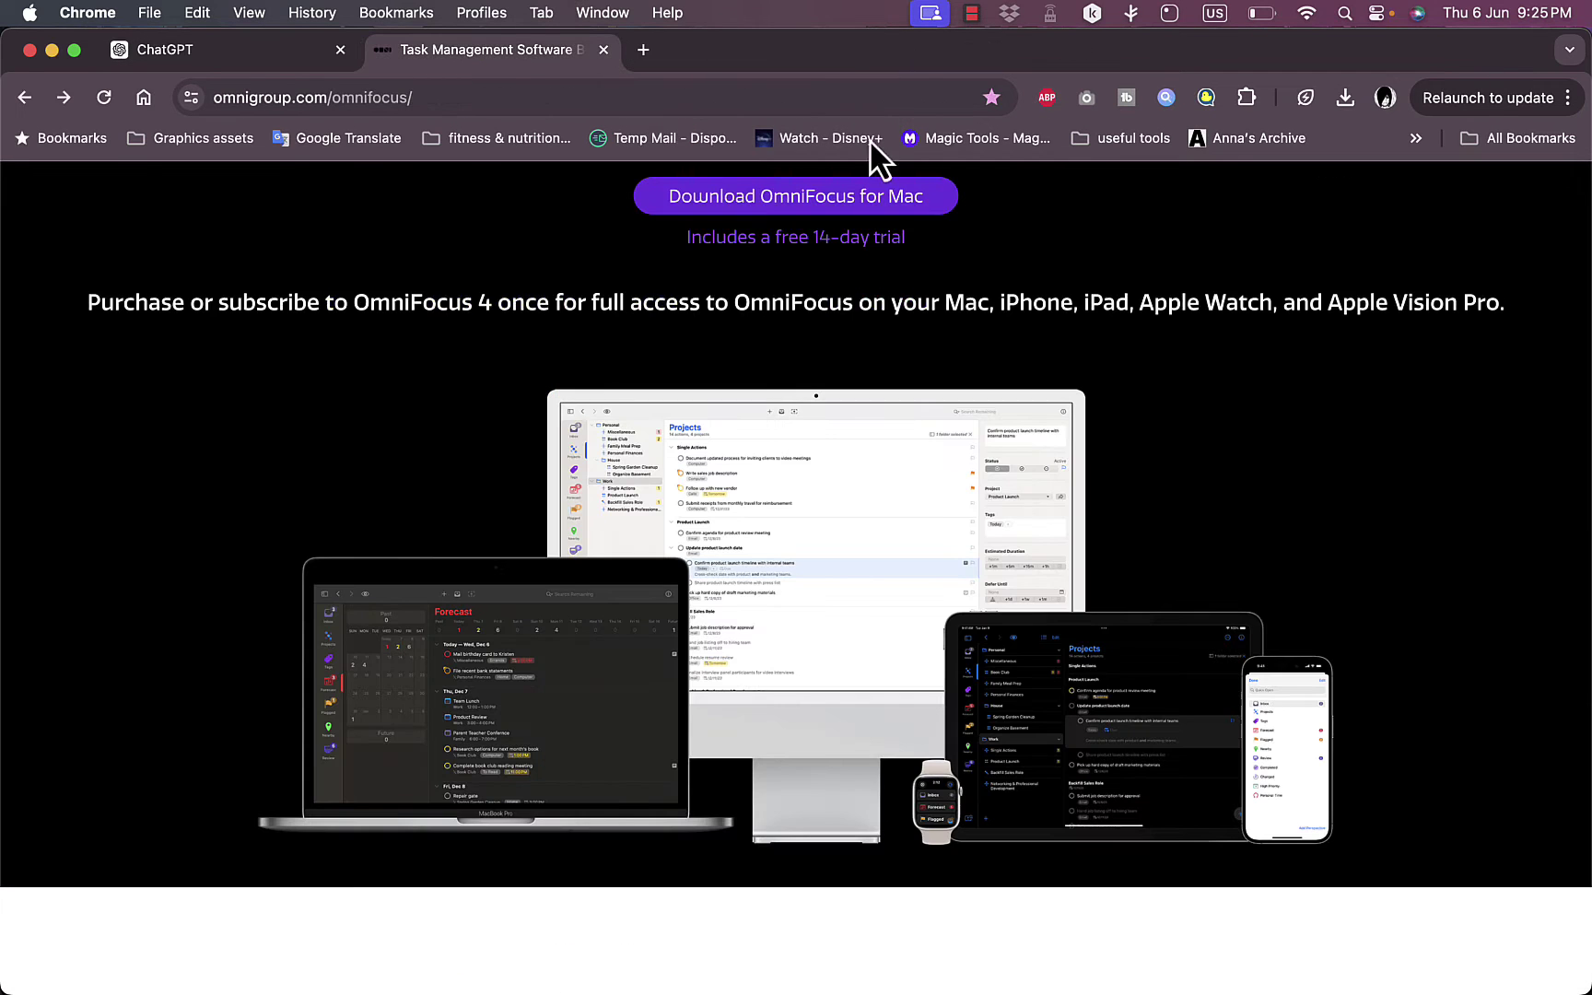
scroll(869, 303, down, 5)
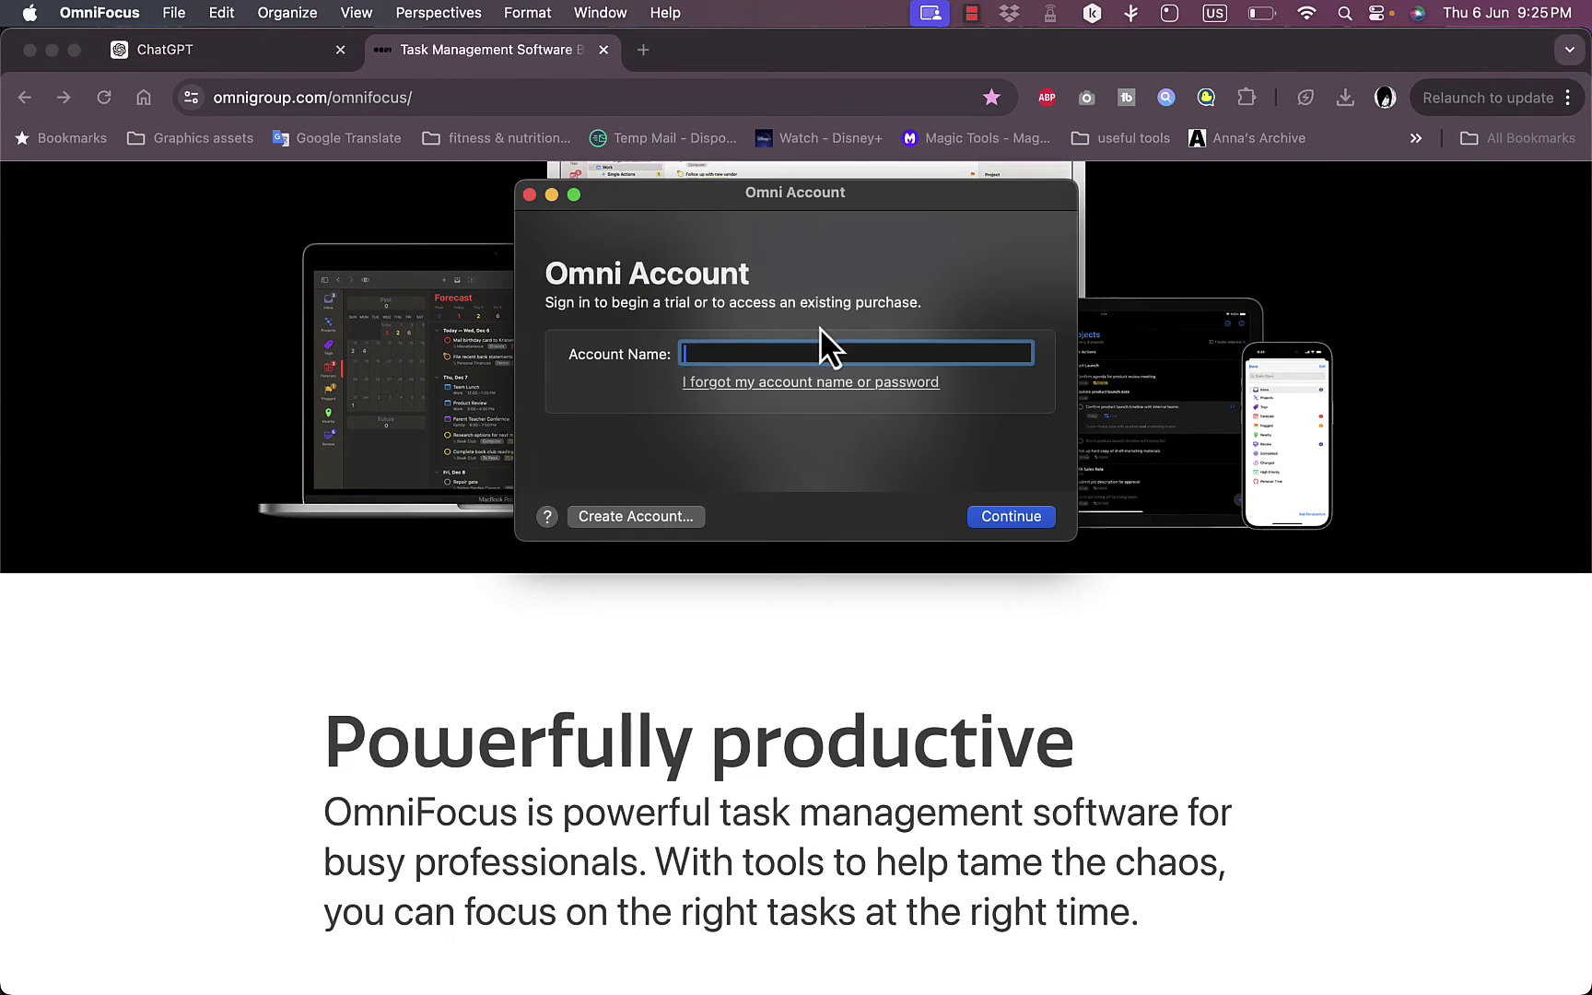
key(super+a)
key(BackSpace)
click(1131, 14)
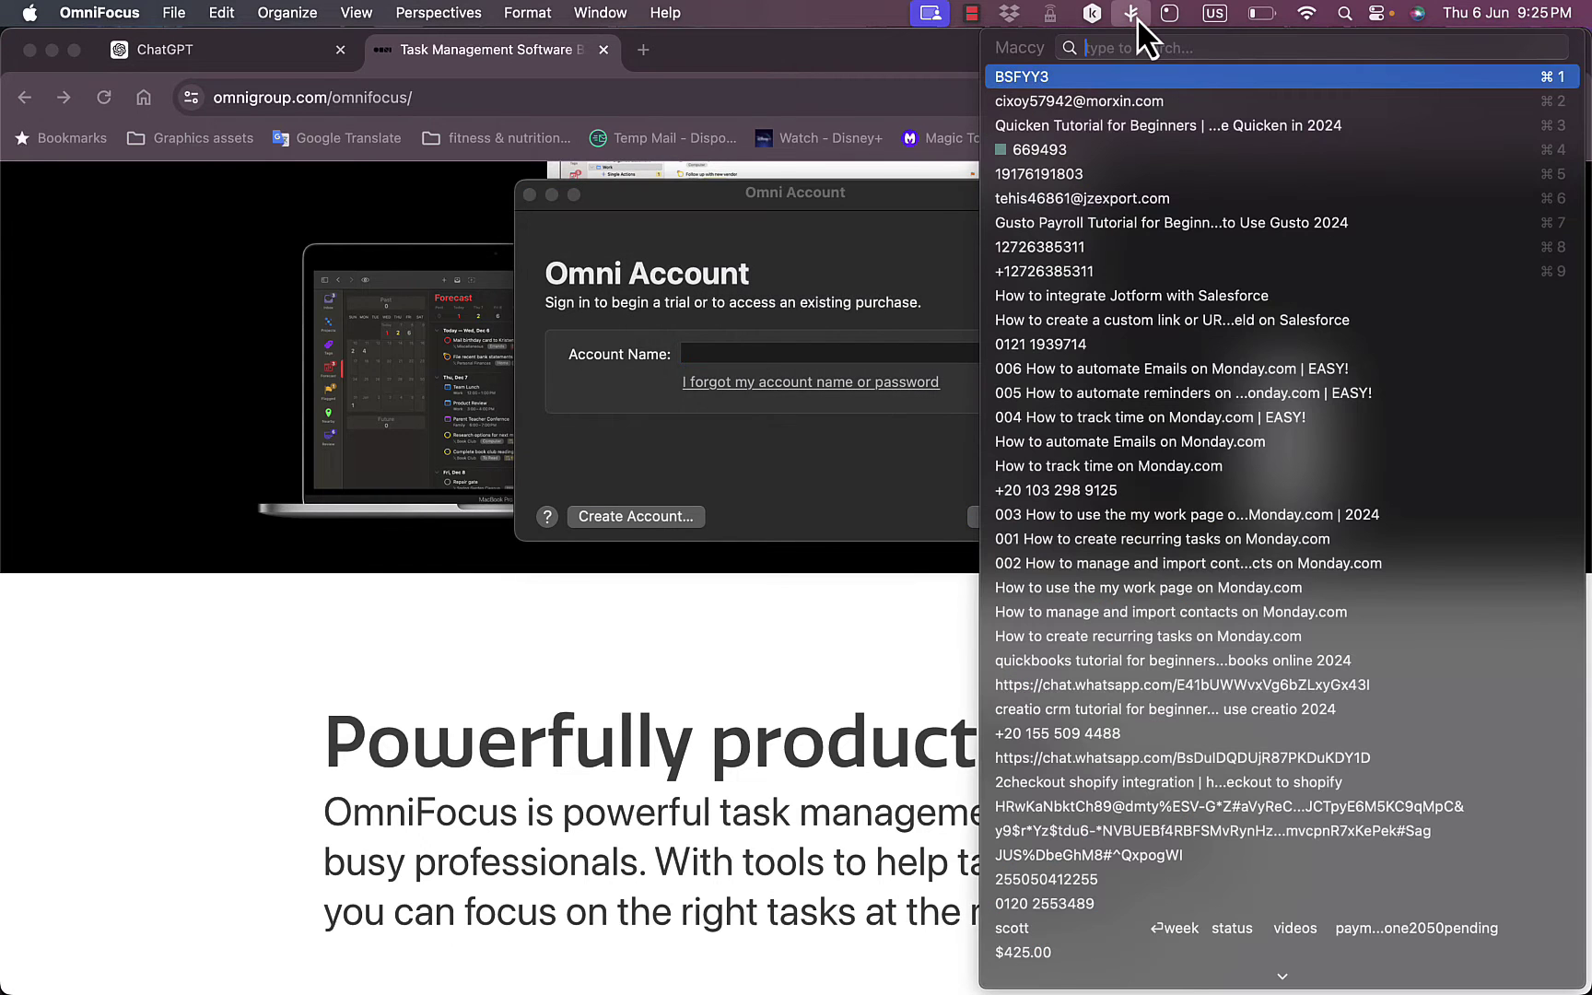
click(1116, 96)
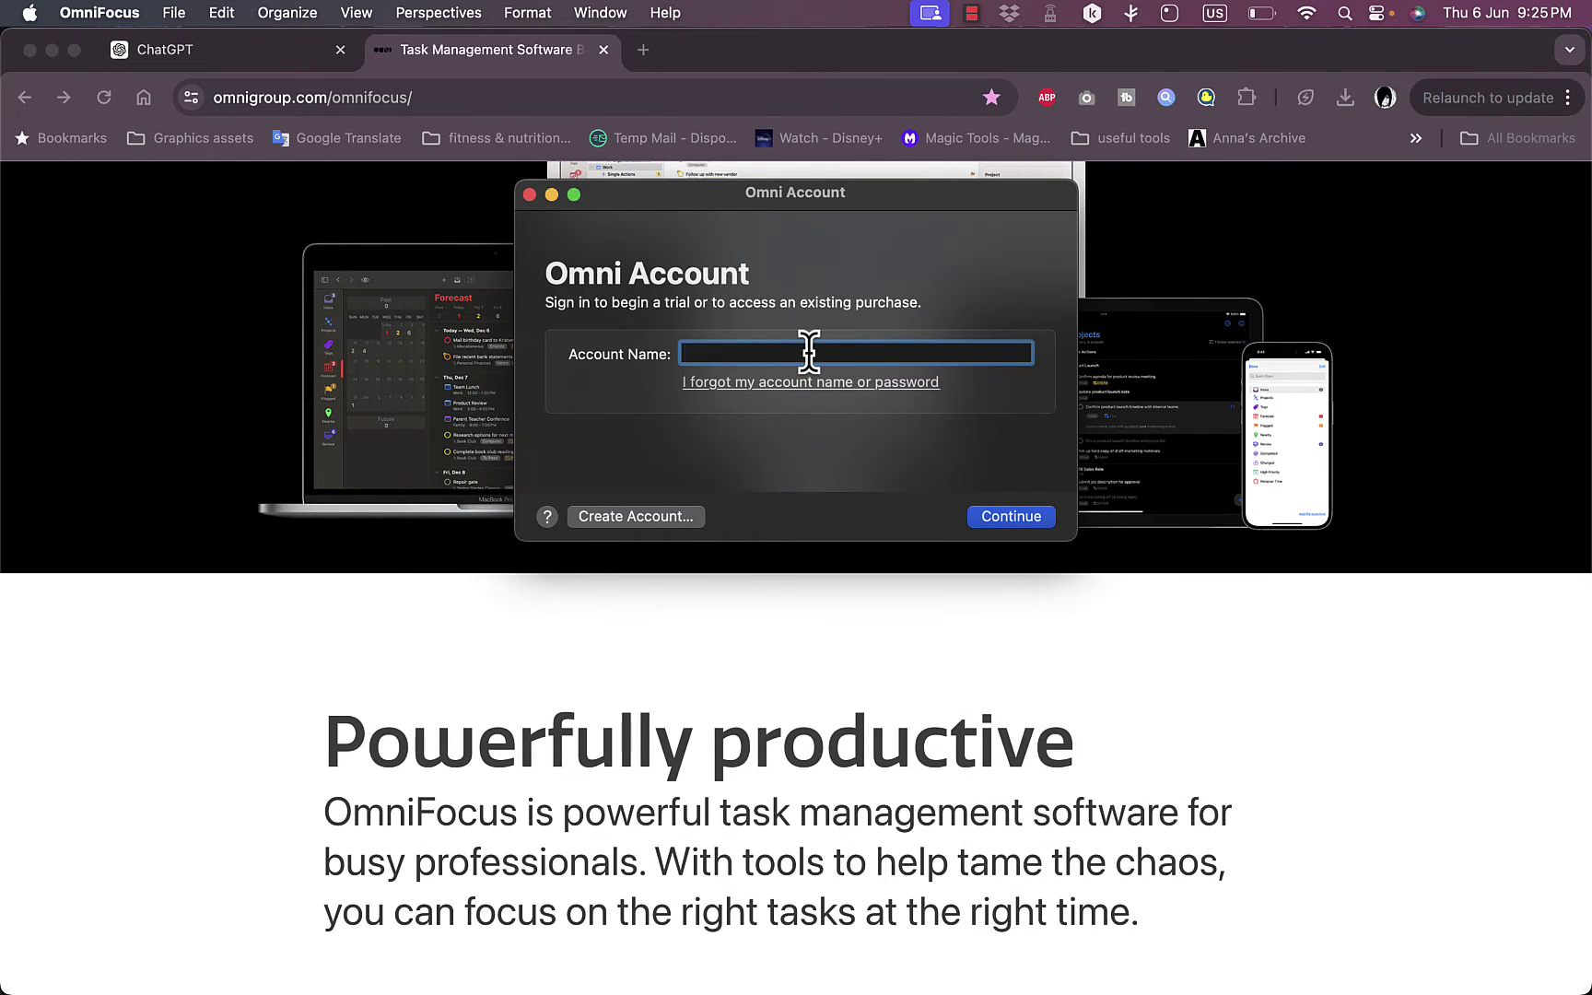
key(super+v)
click(1009, 519)
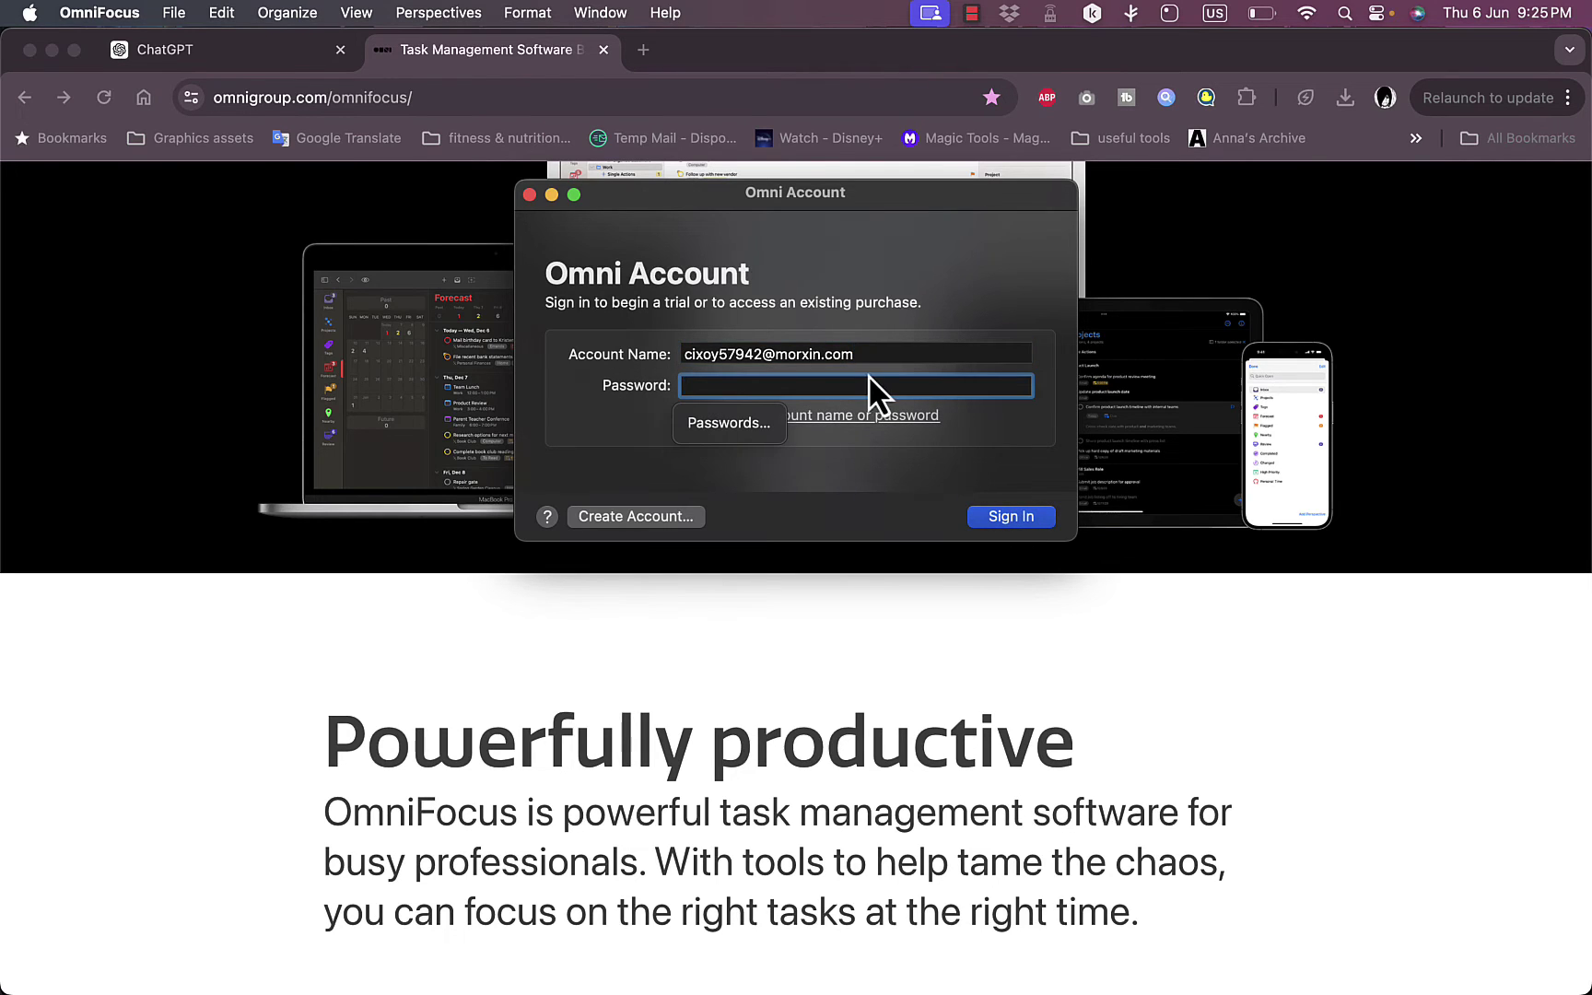
text(•••••••••••)
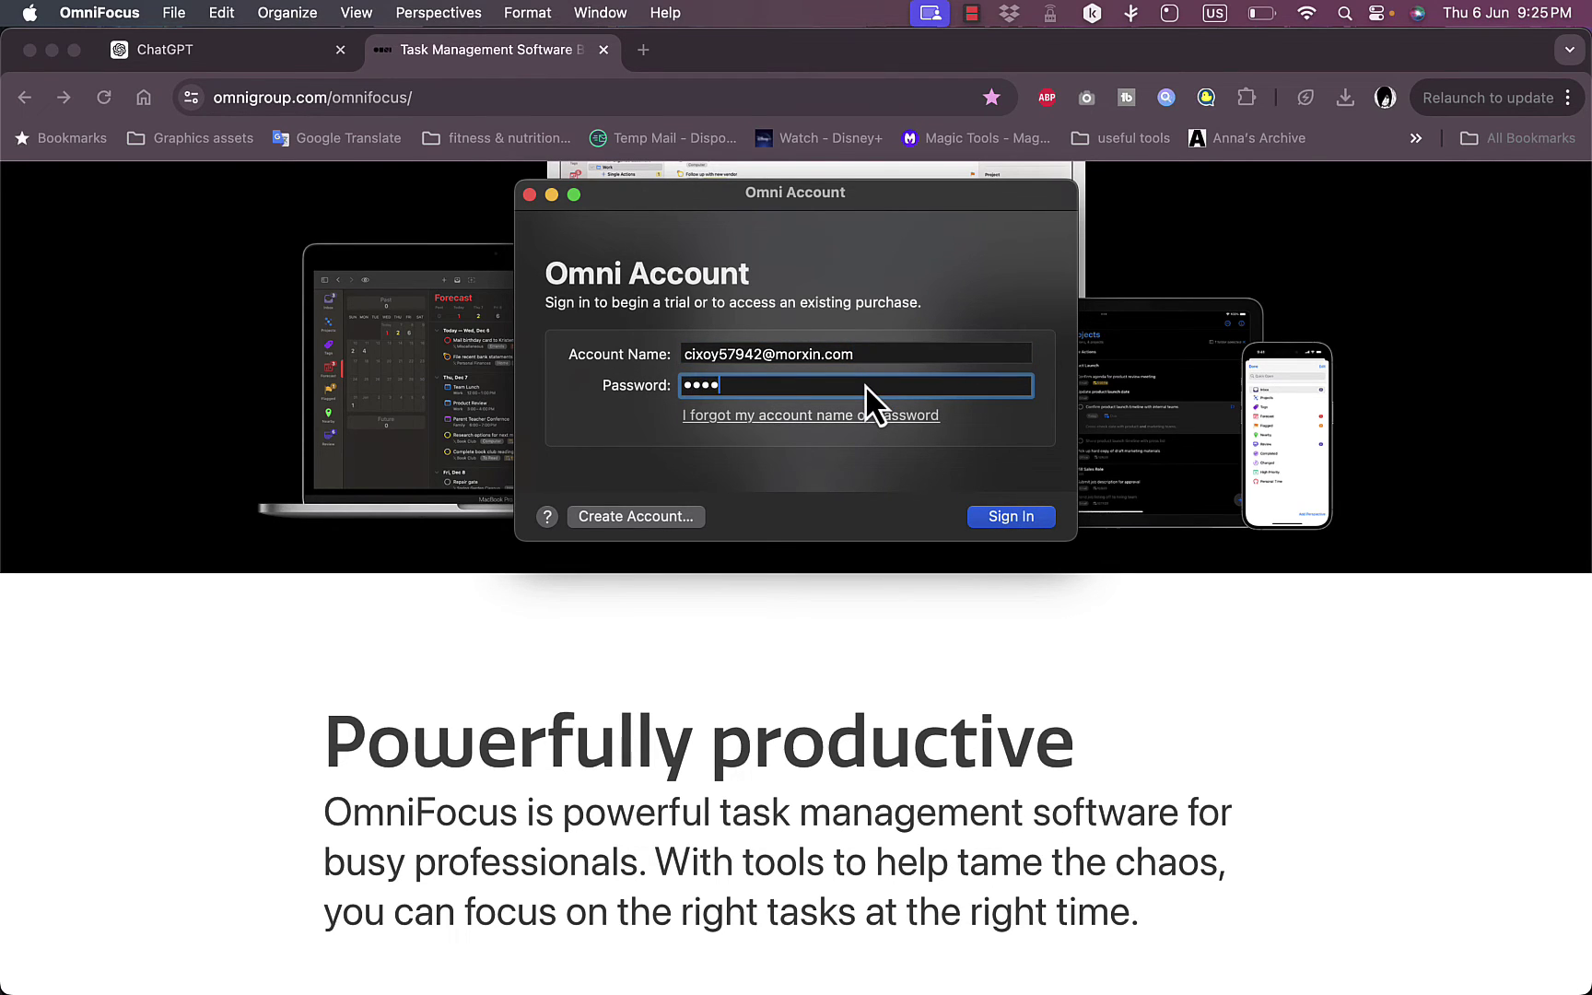
text(••••)
click(1001, 527)
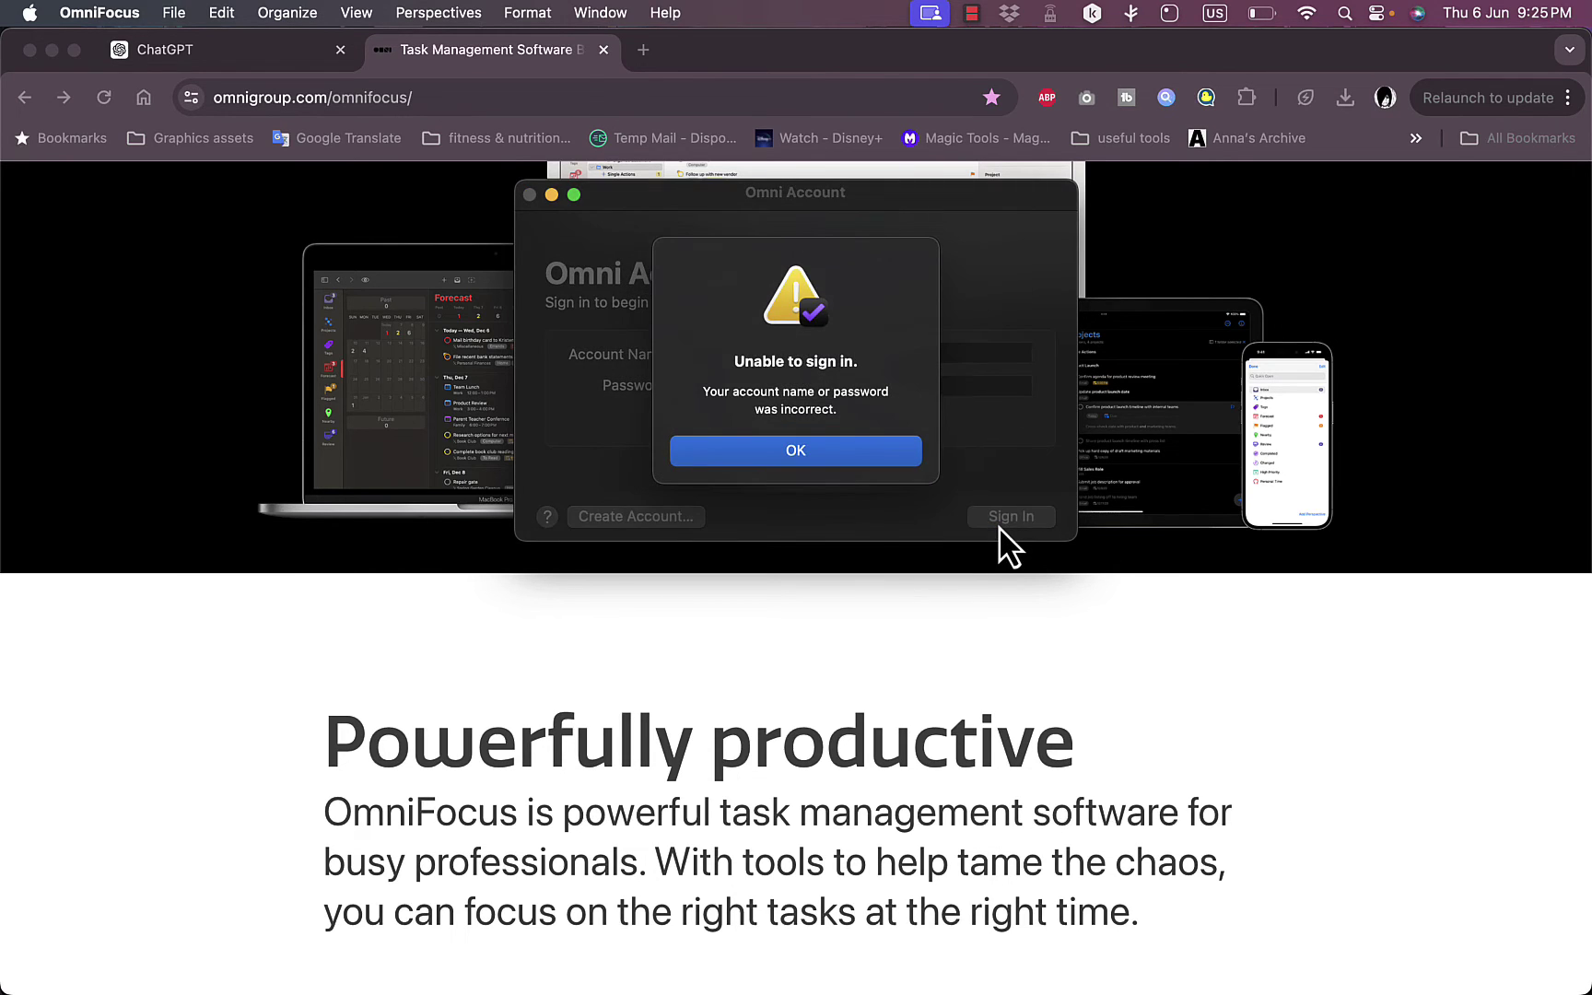
Step: Dismiss the failed sign-in alert, enter the account username and password, and sign in
click(872, 454)
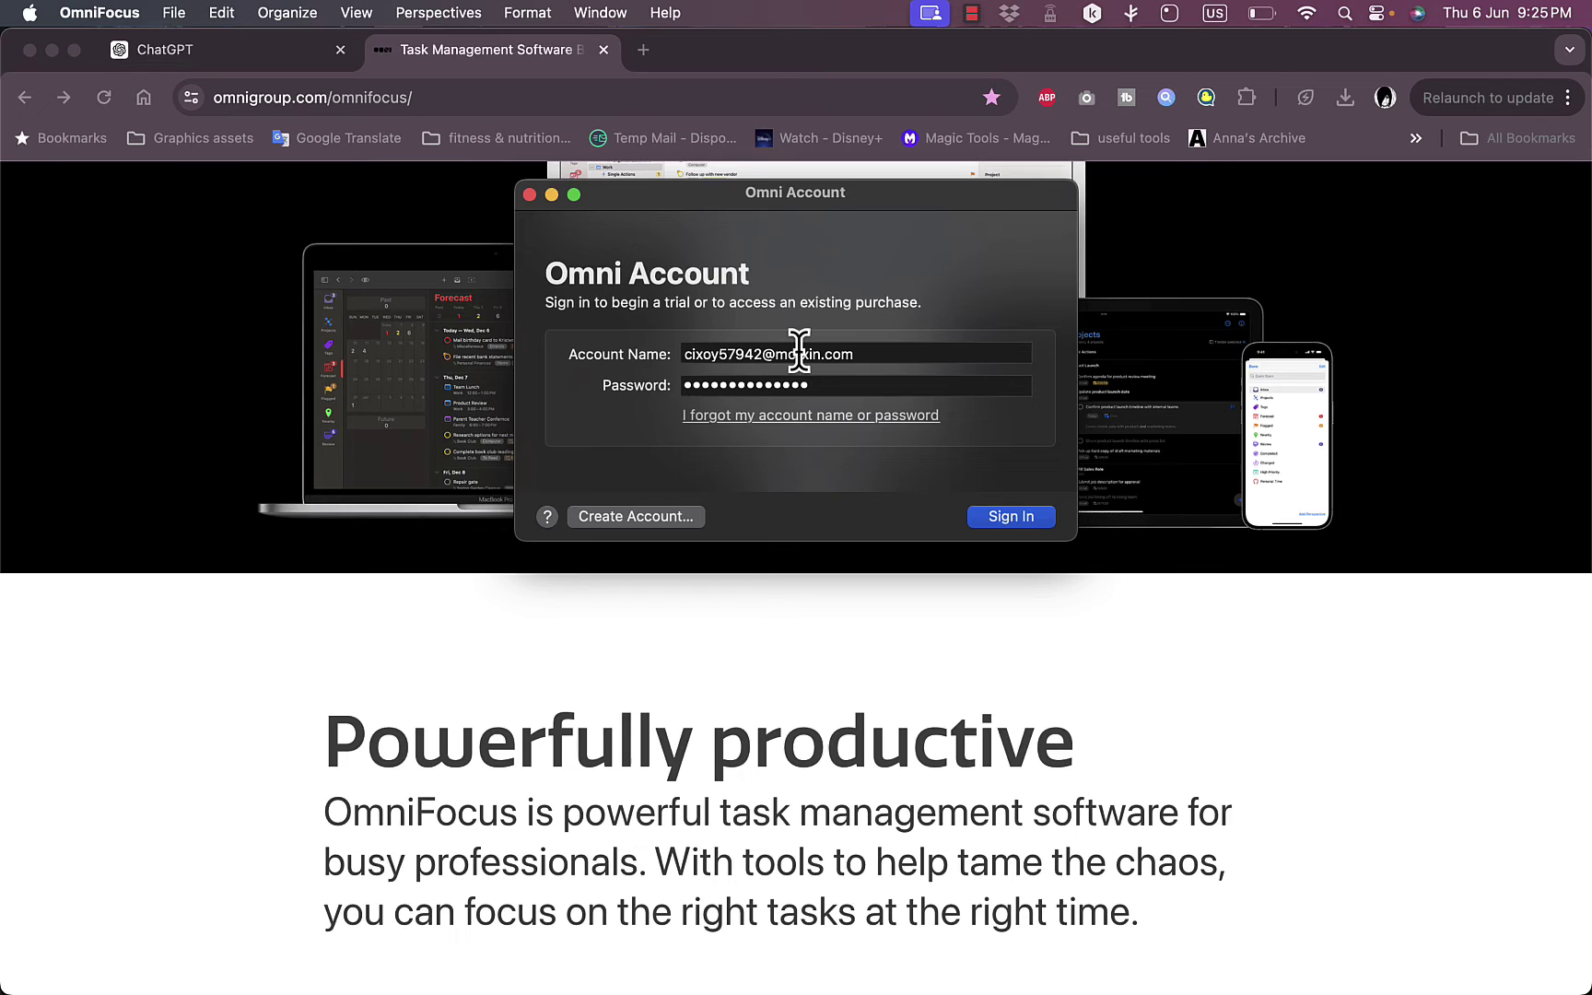
click(799, 354)
key(super+a)
text(h)
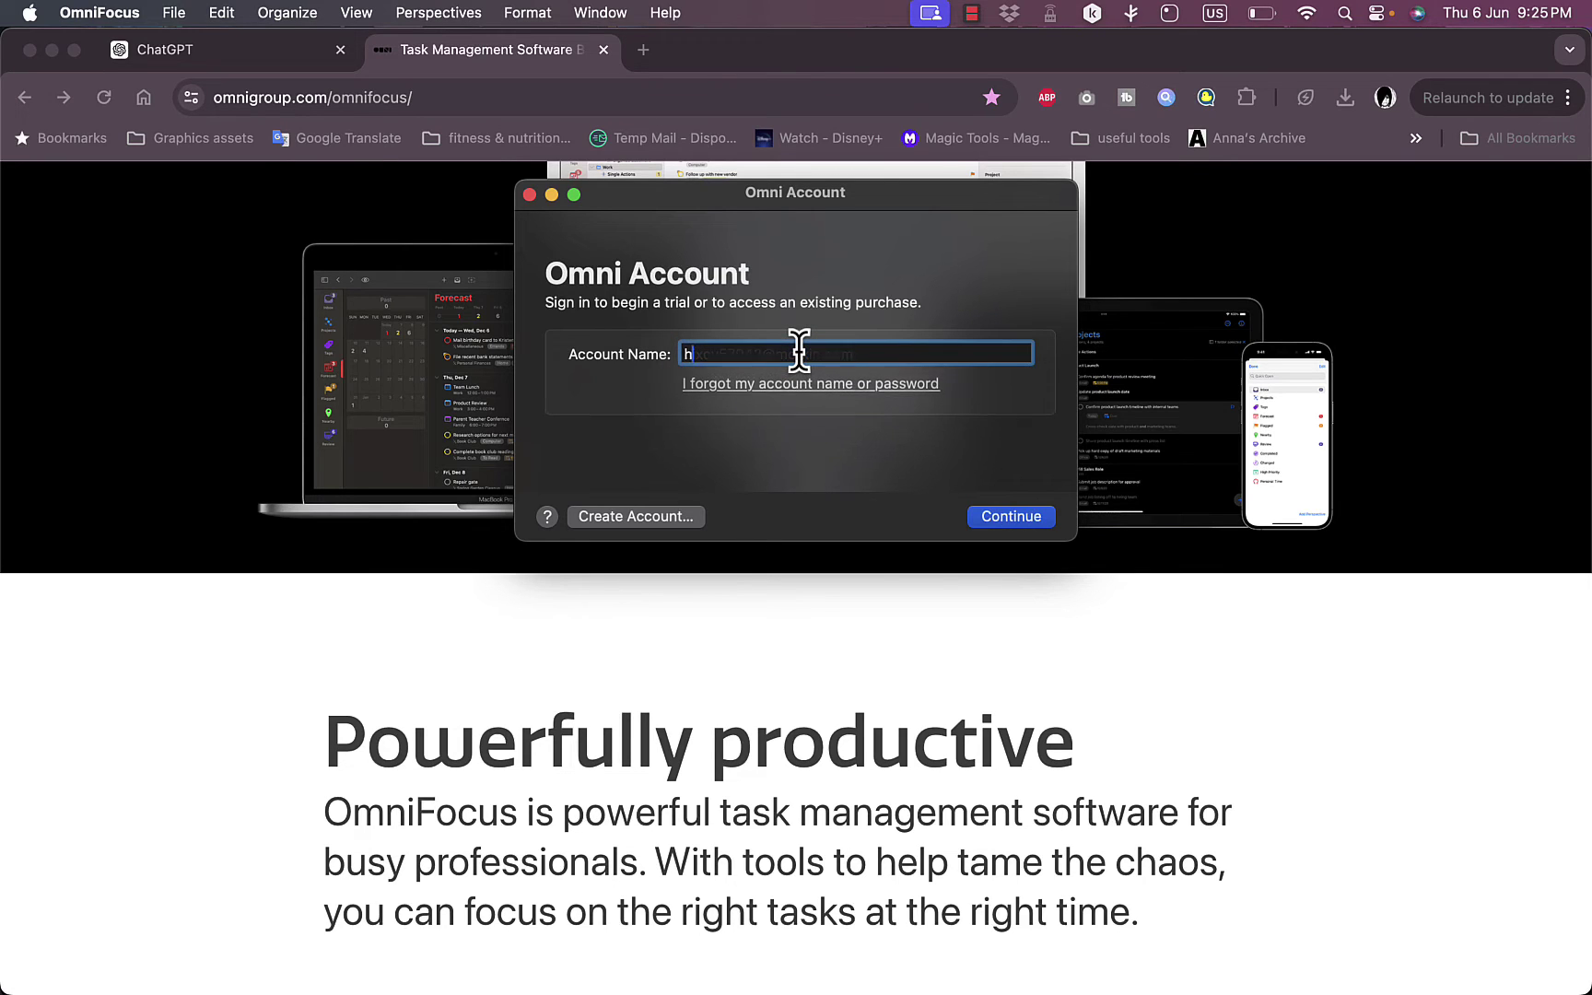
text(owtosimple)
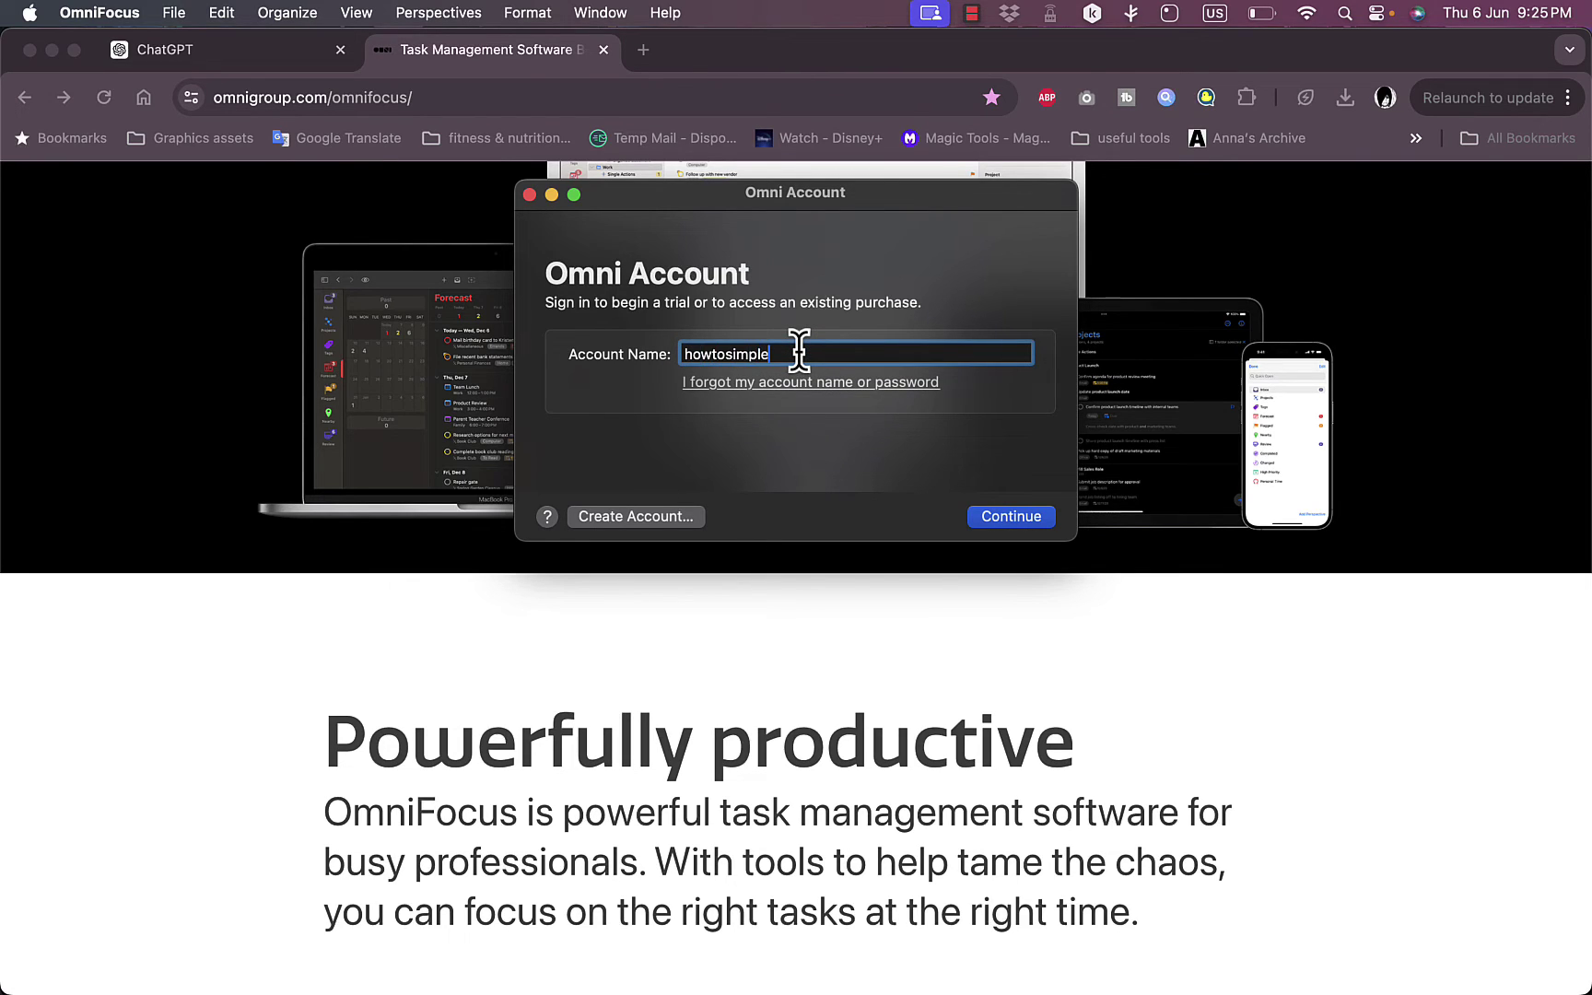
key(Return)
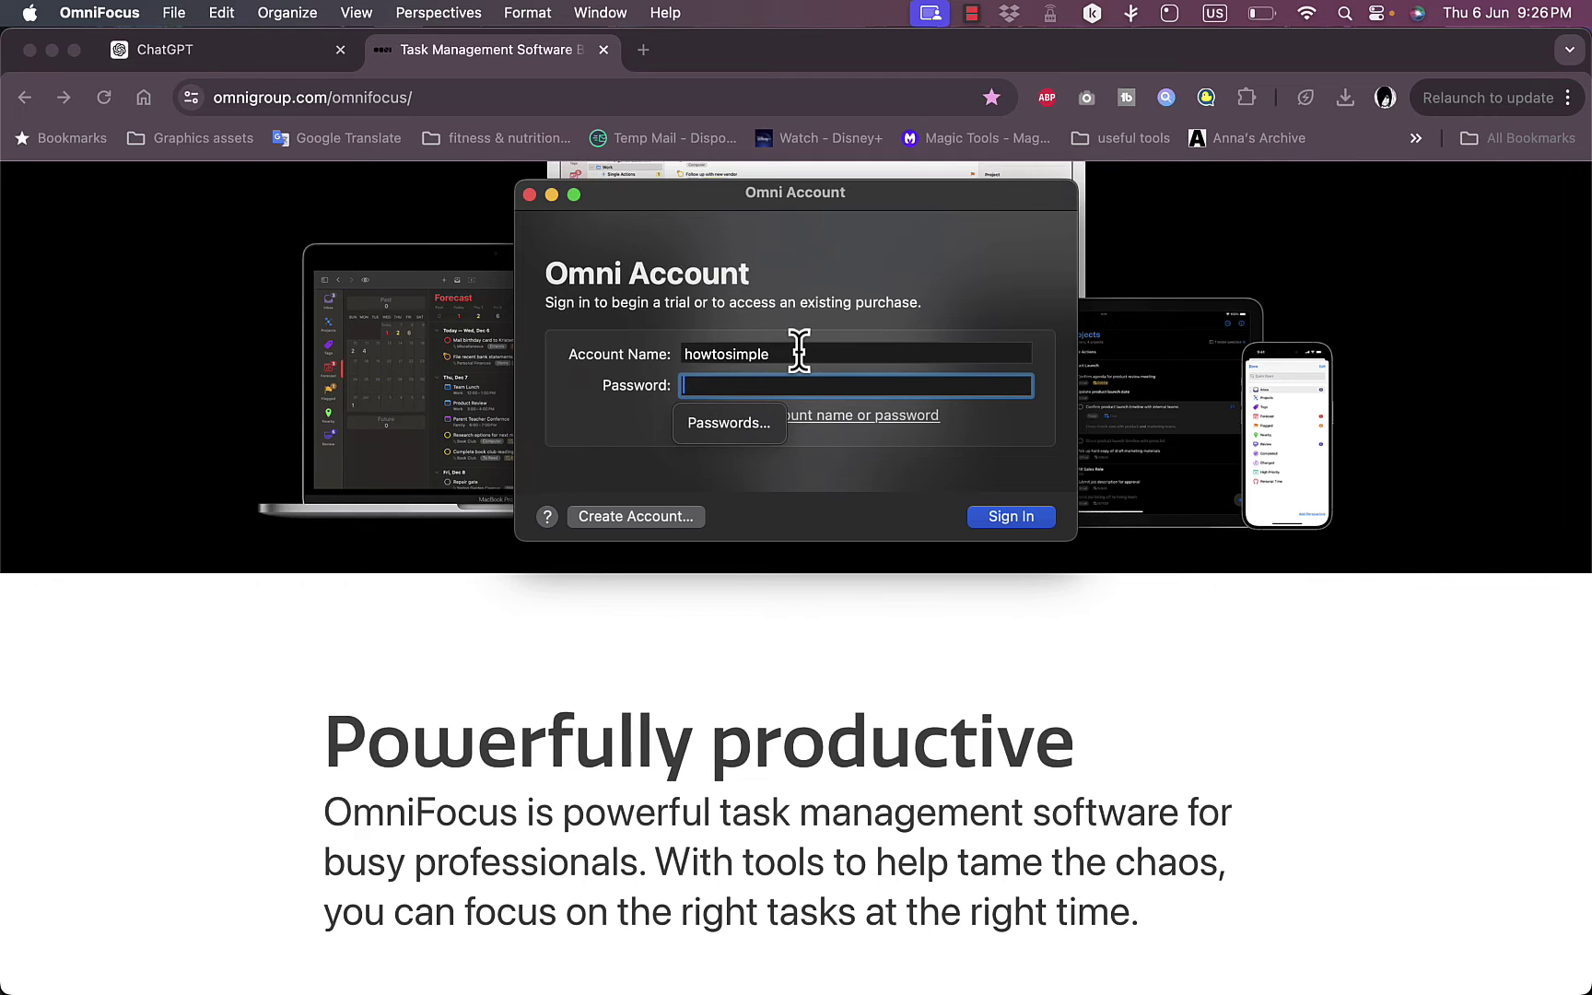
text(•)
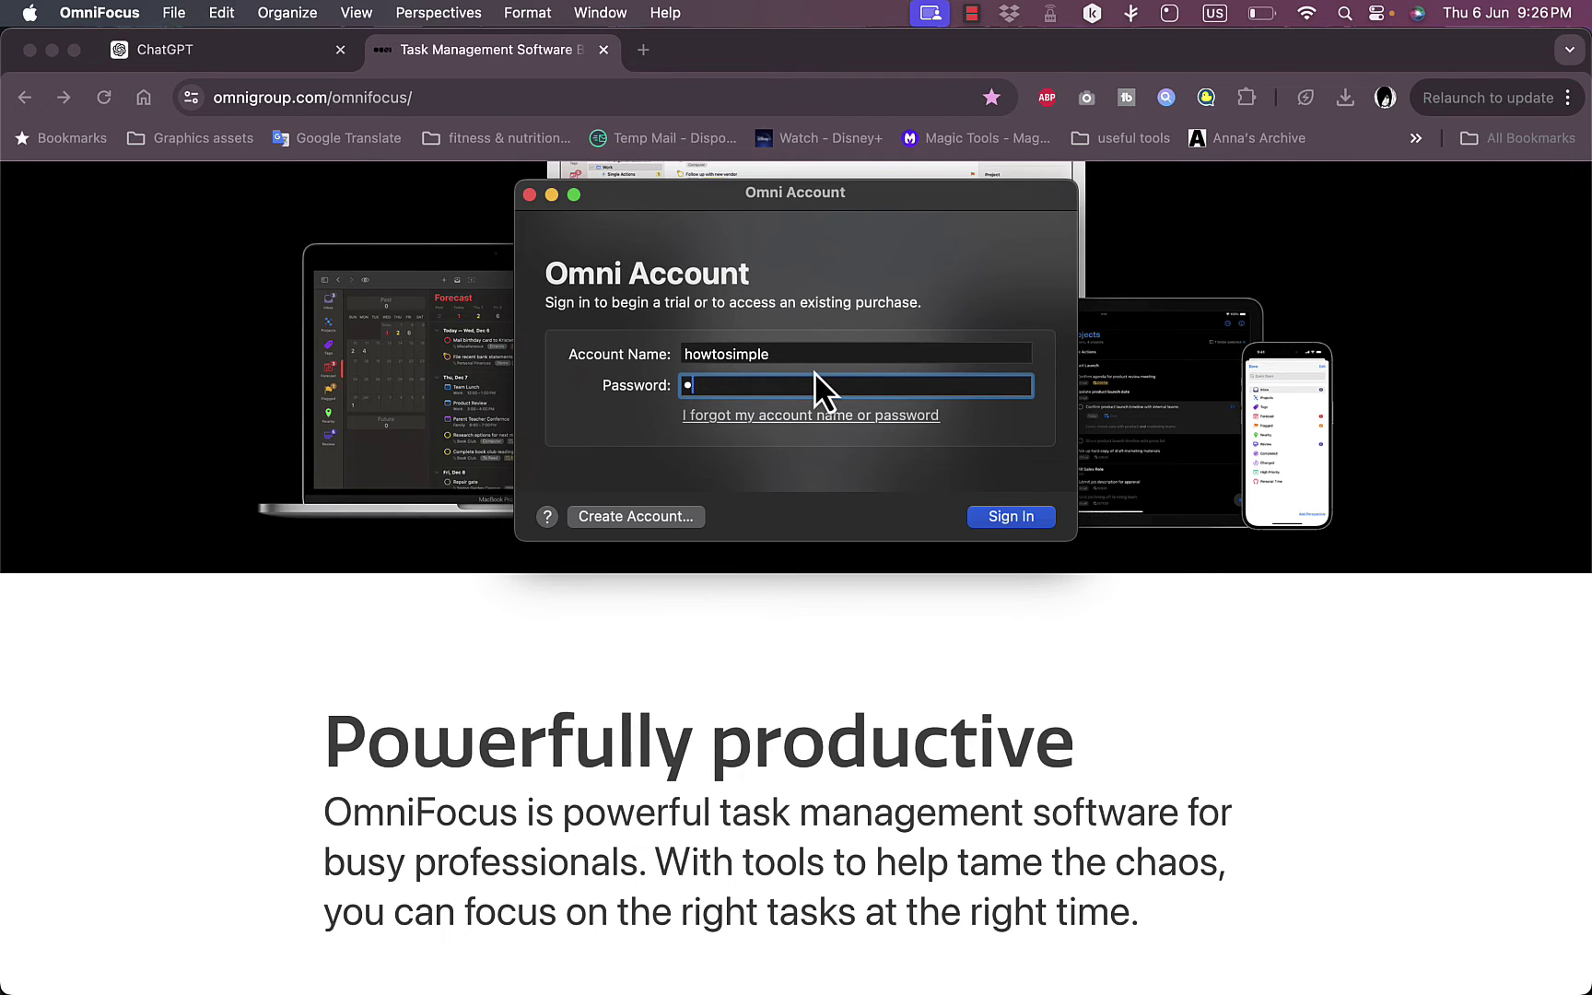
text(•••••••••••••)
click(1021, 520)
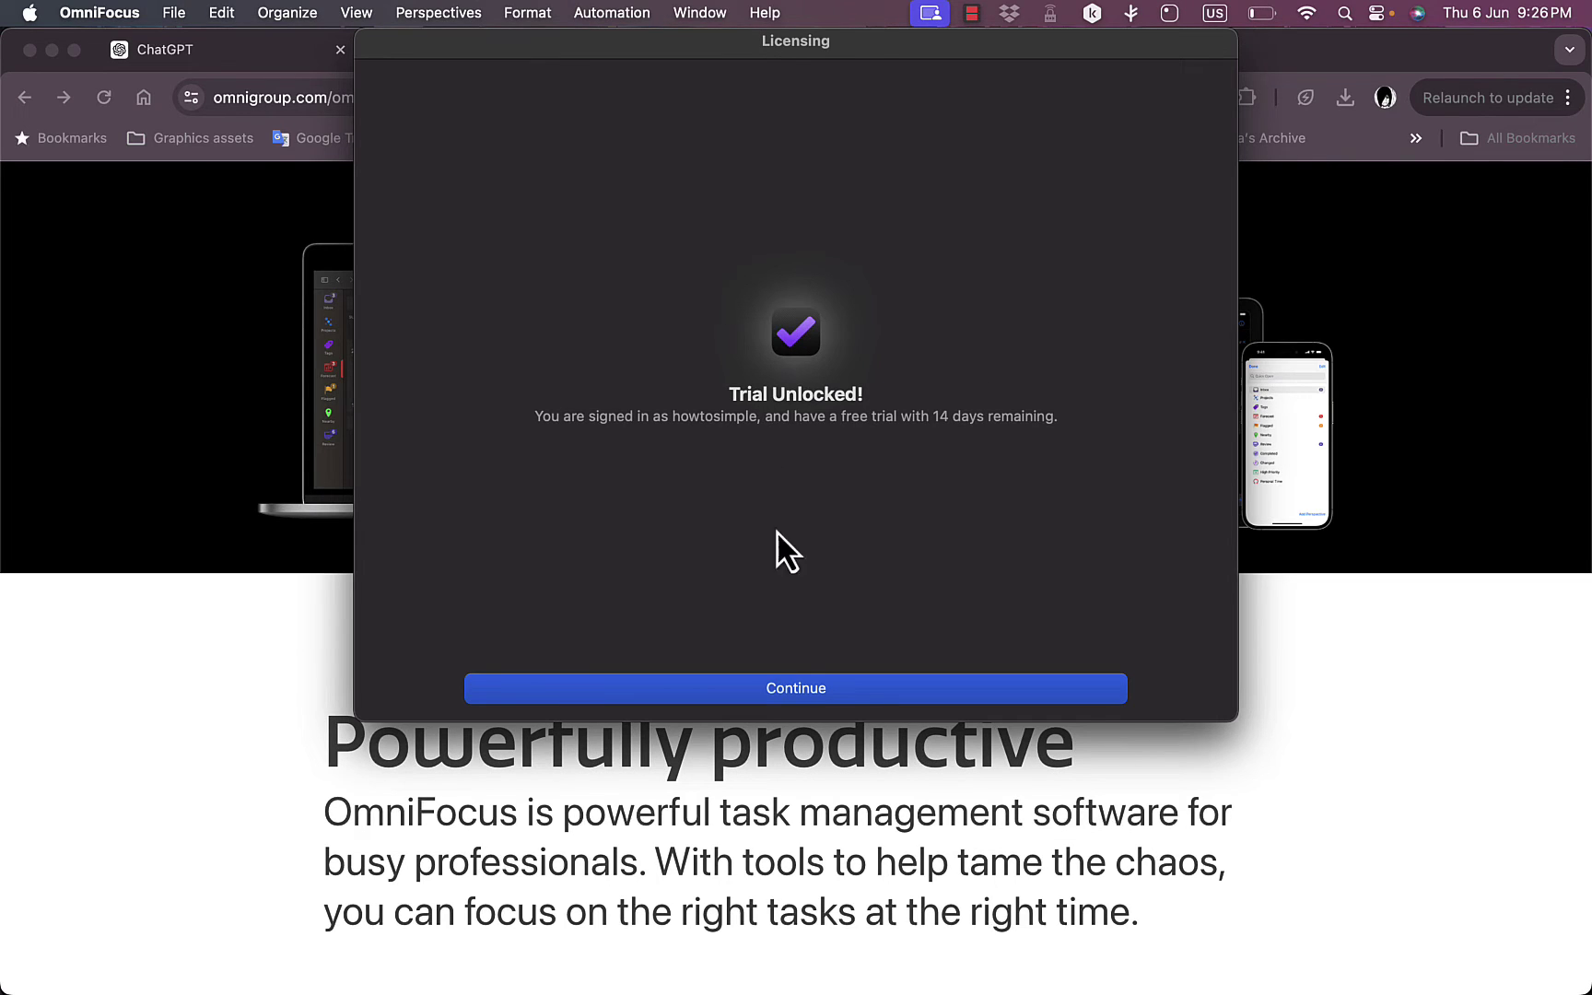
Step: Continue past the trial, start then skip sync setup, deny calendar access, and launch OmniFocus
click(818, 686)
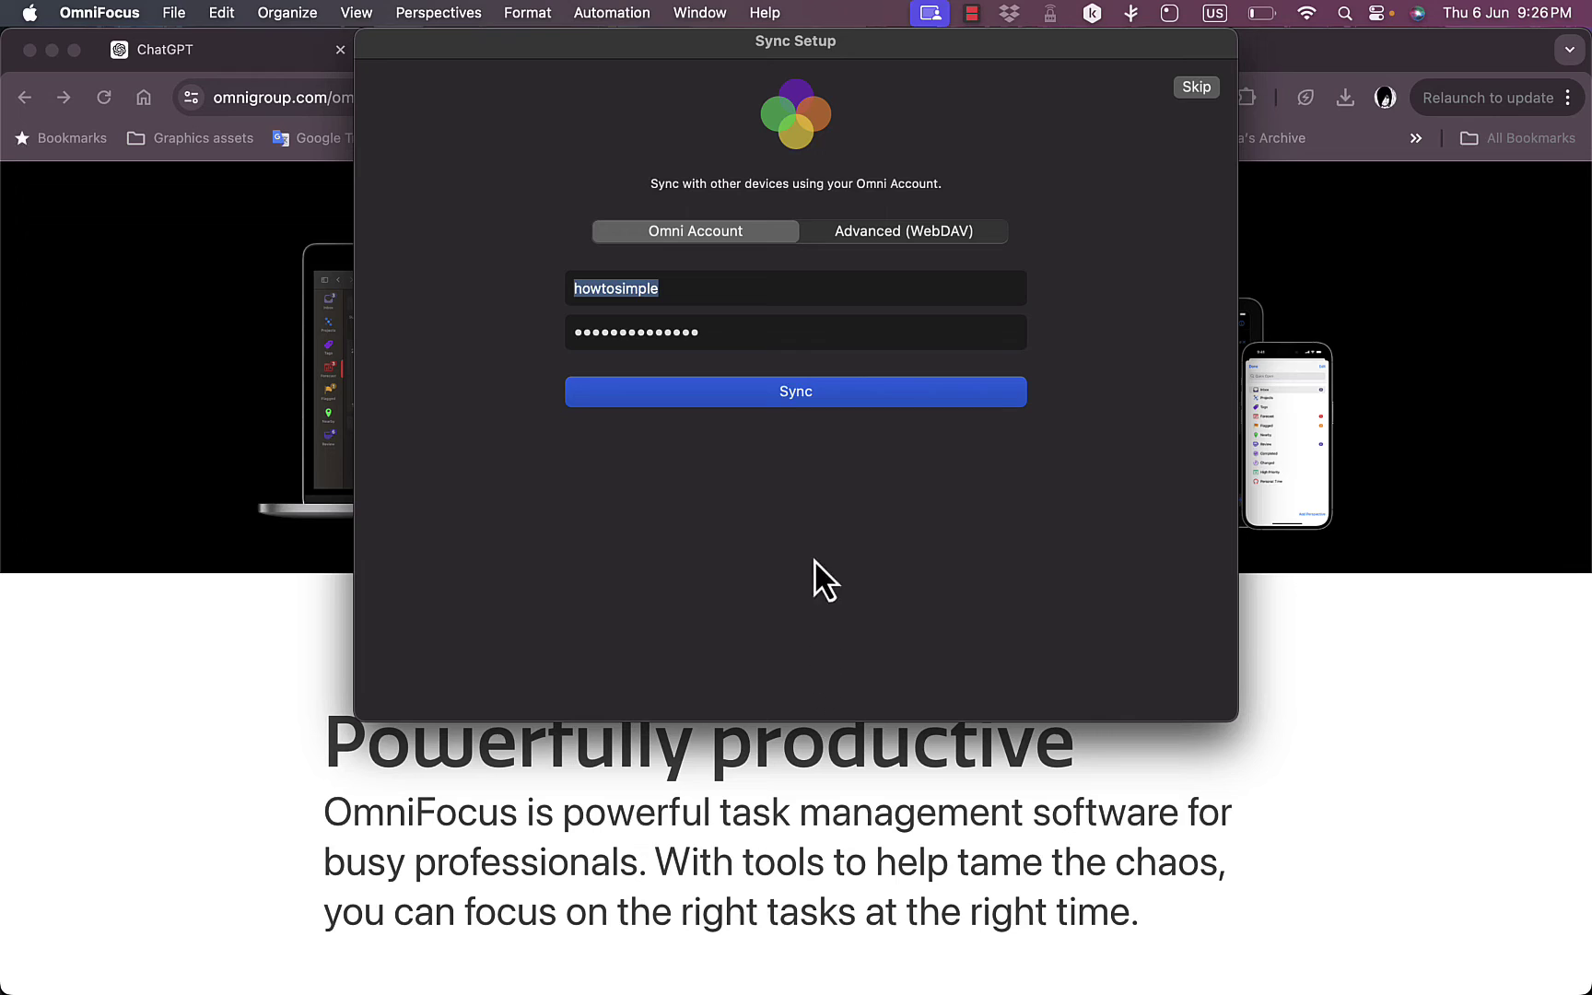
click(810, 396)
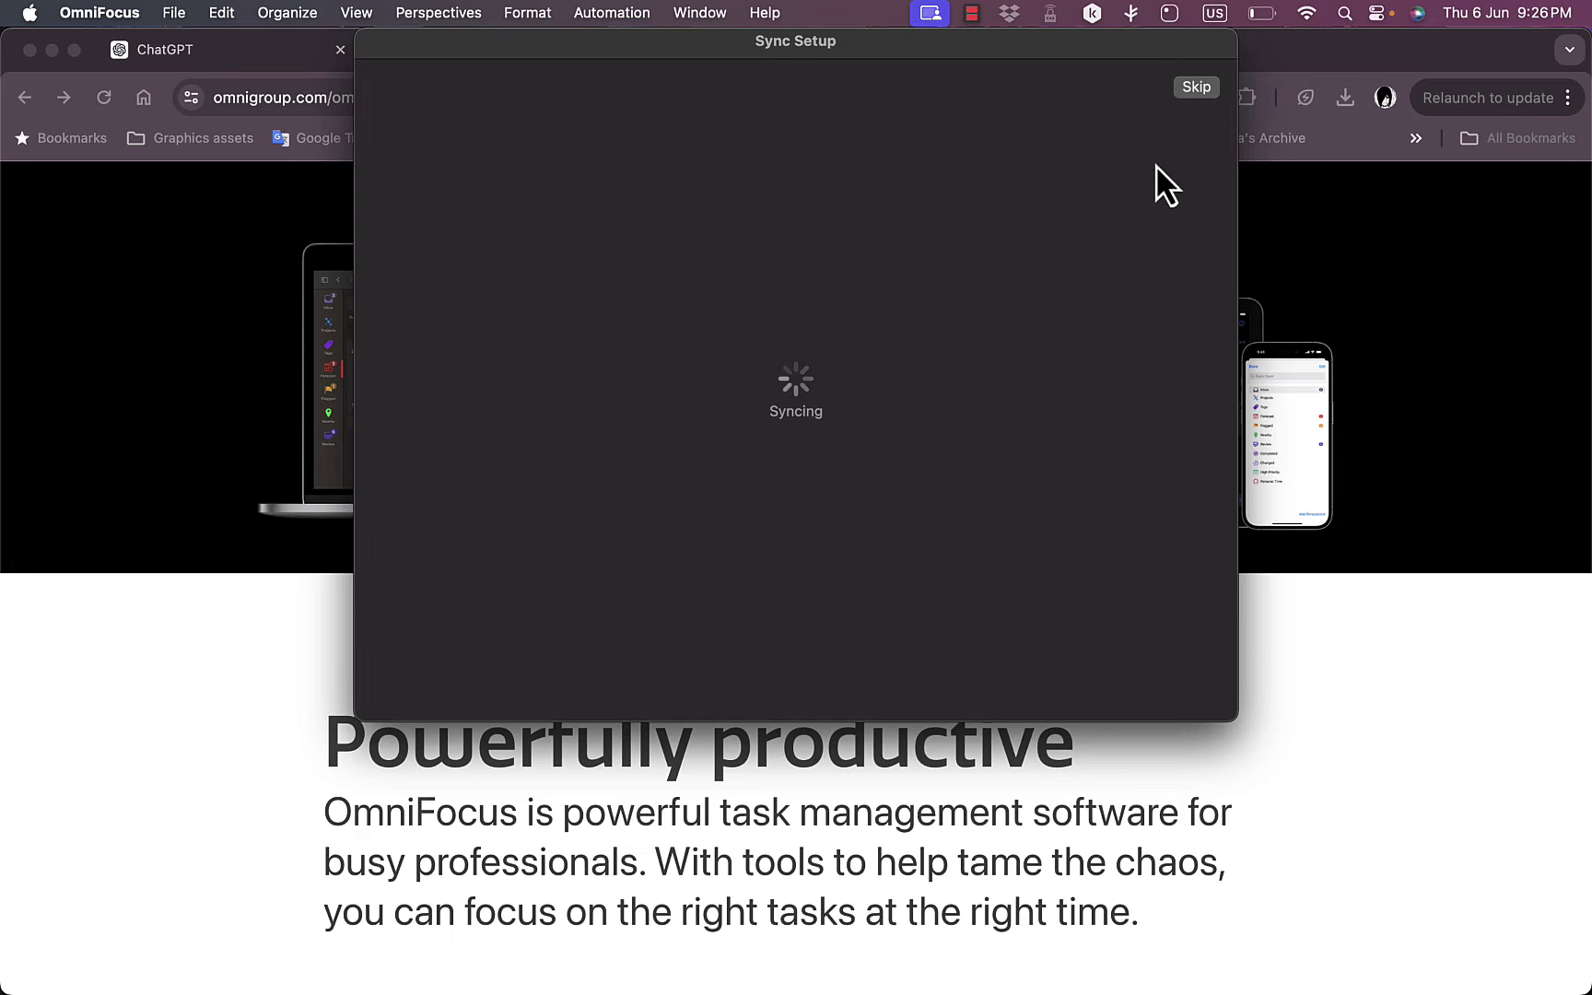
click(1197, 90)
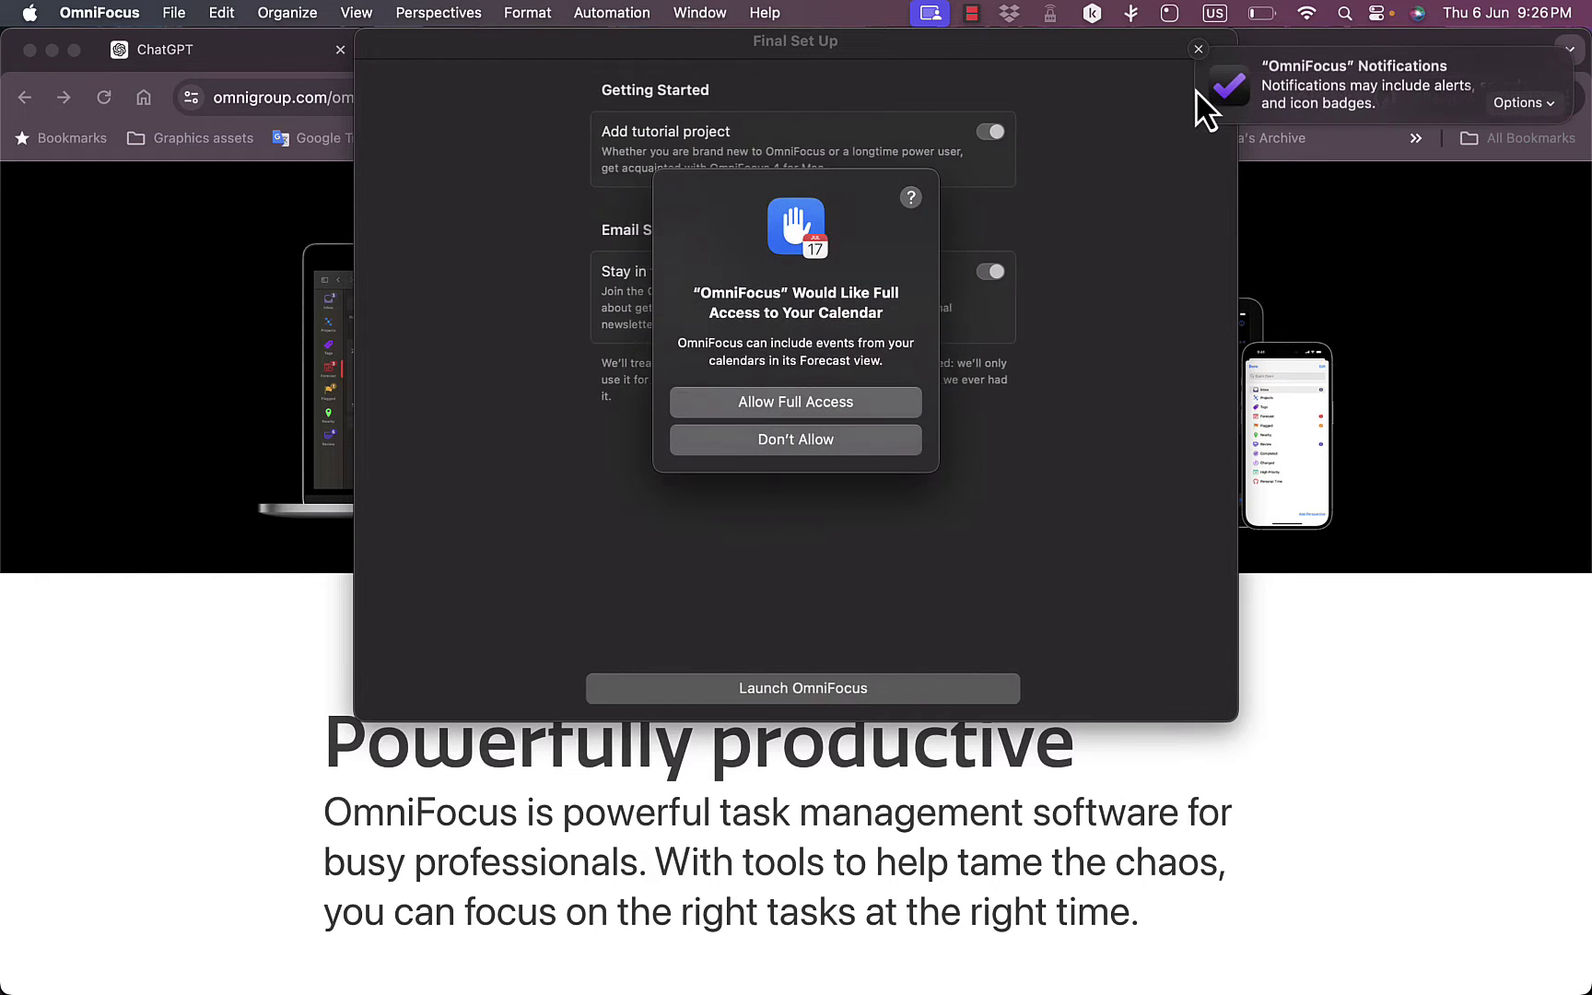
click(831, 442)
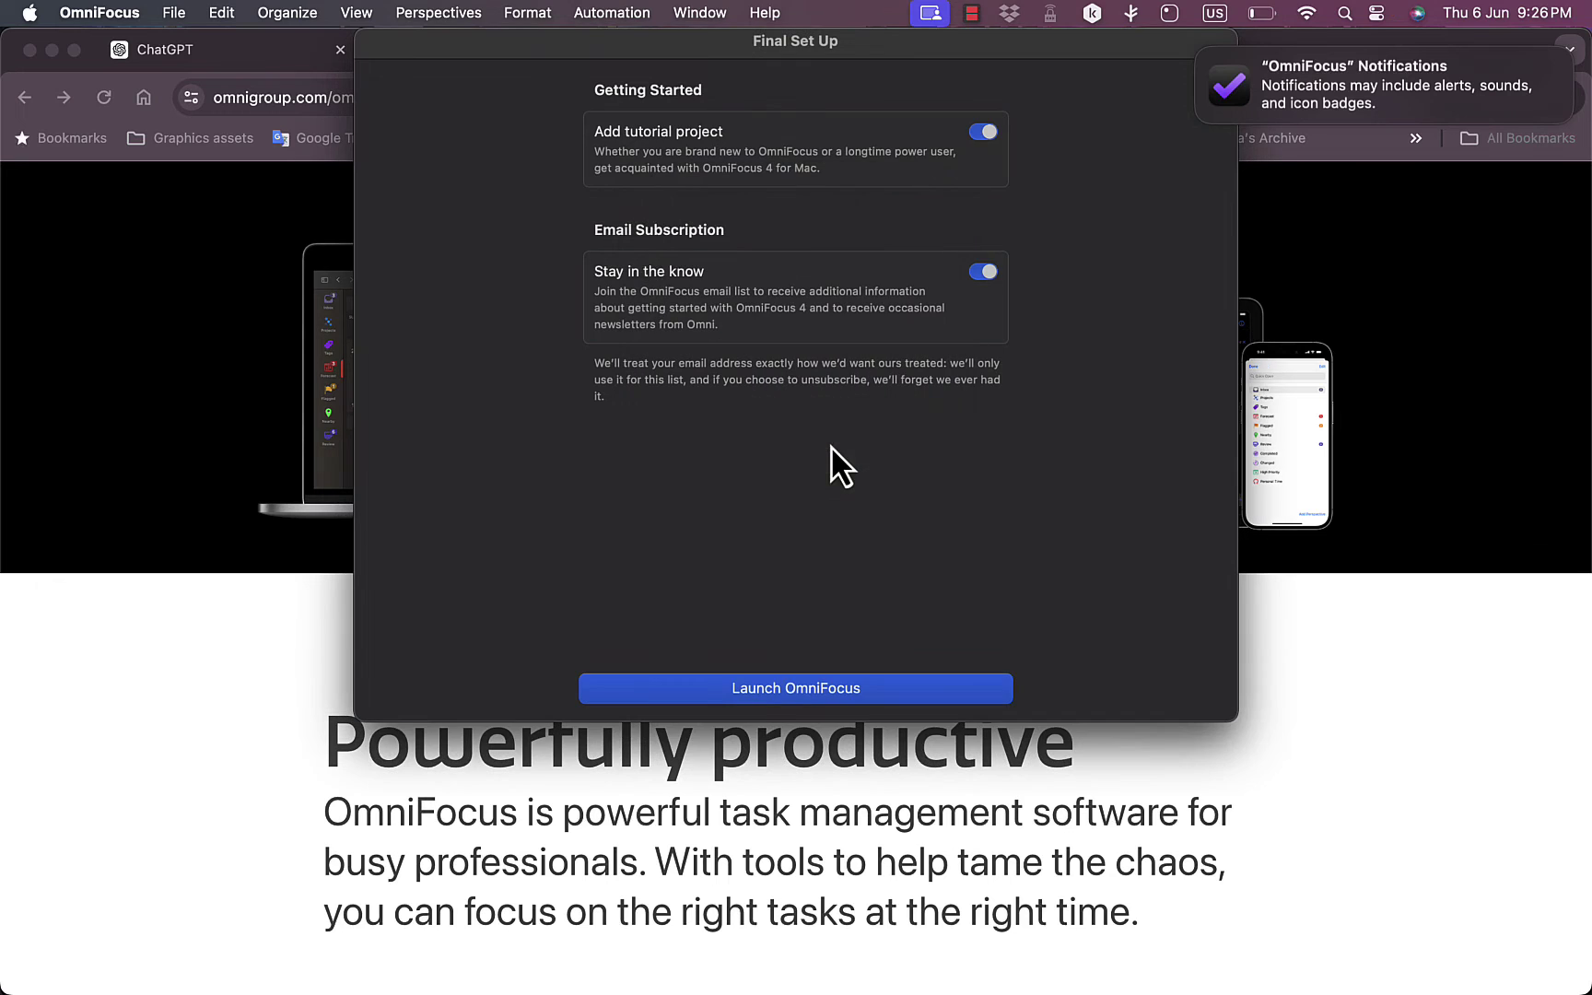
click(804, 688)
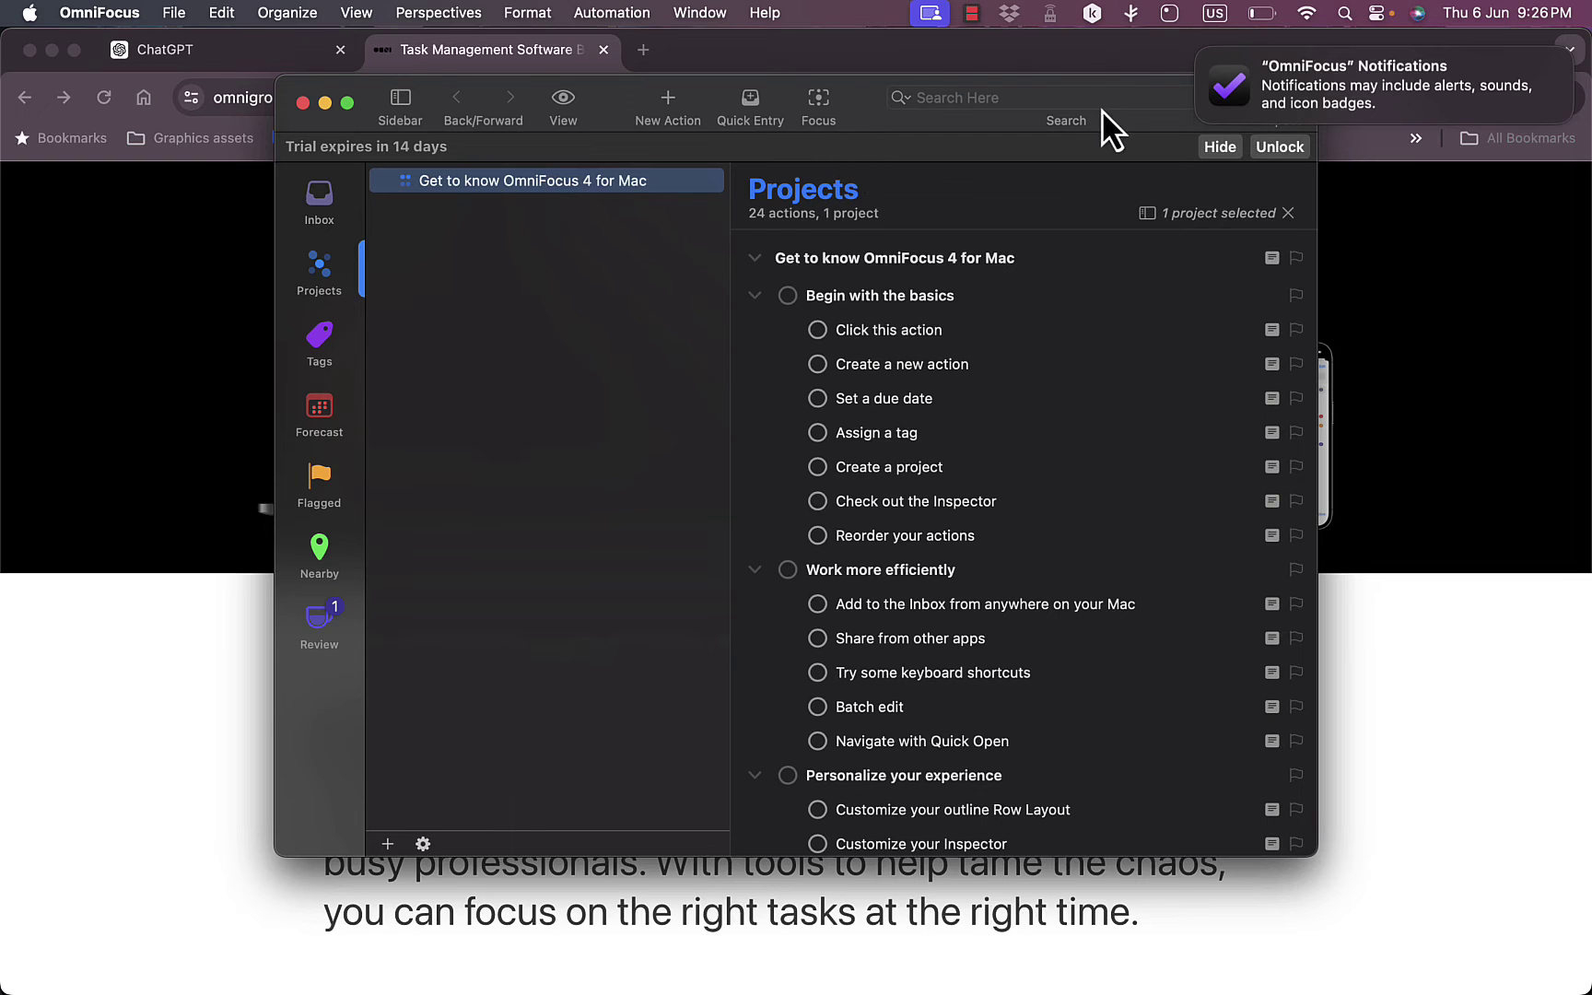
Step: Zoom the window, dismiss the notification banner, and view Tags, Forecast, then Flagged
double_click(871, 104)
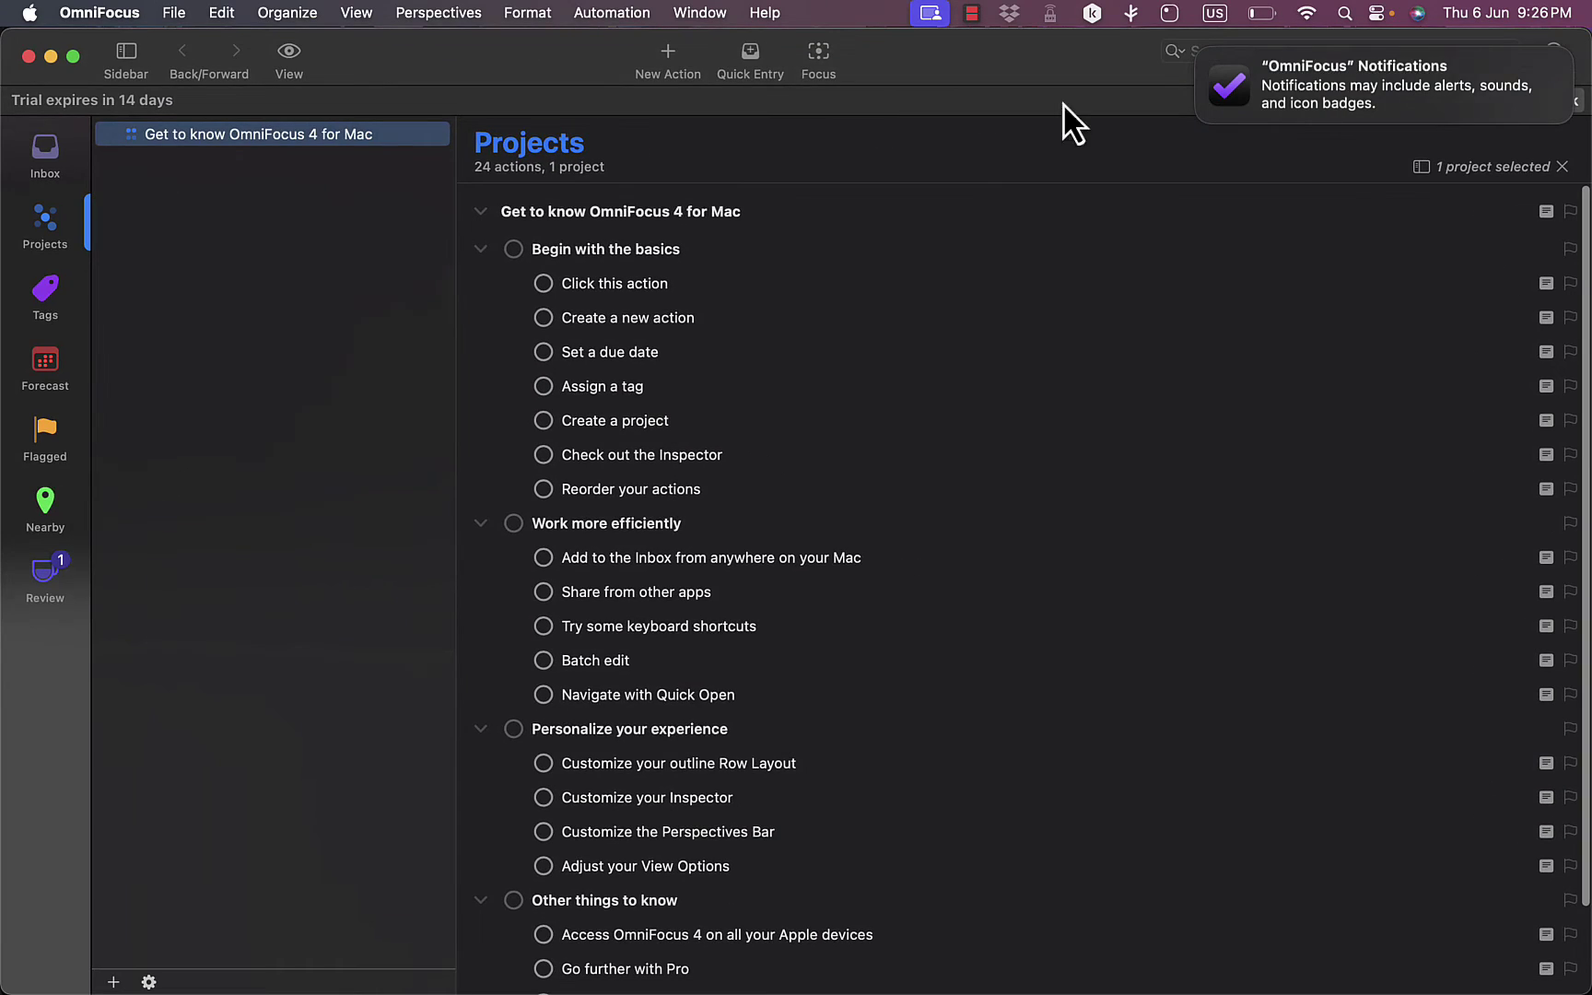
click(1195, 50)
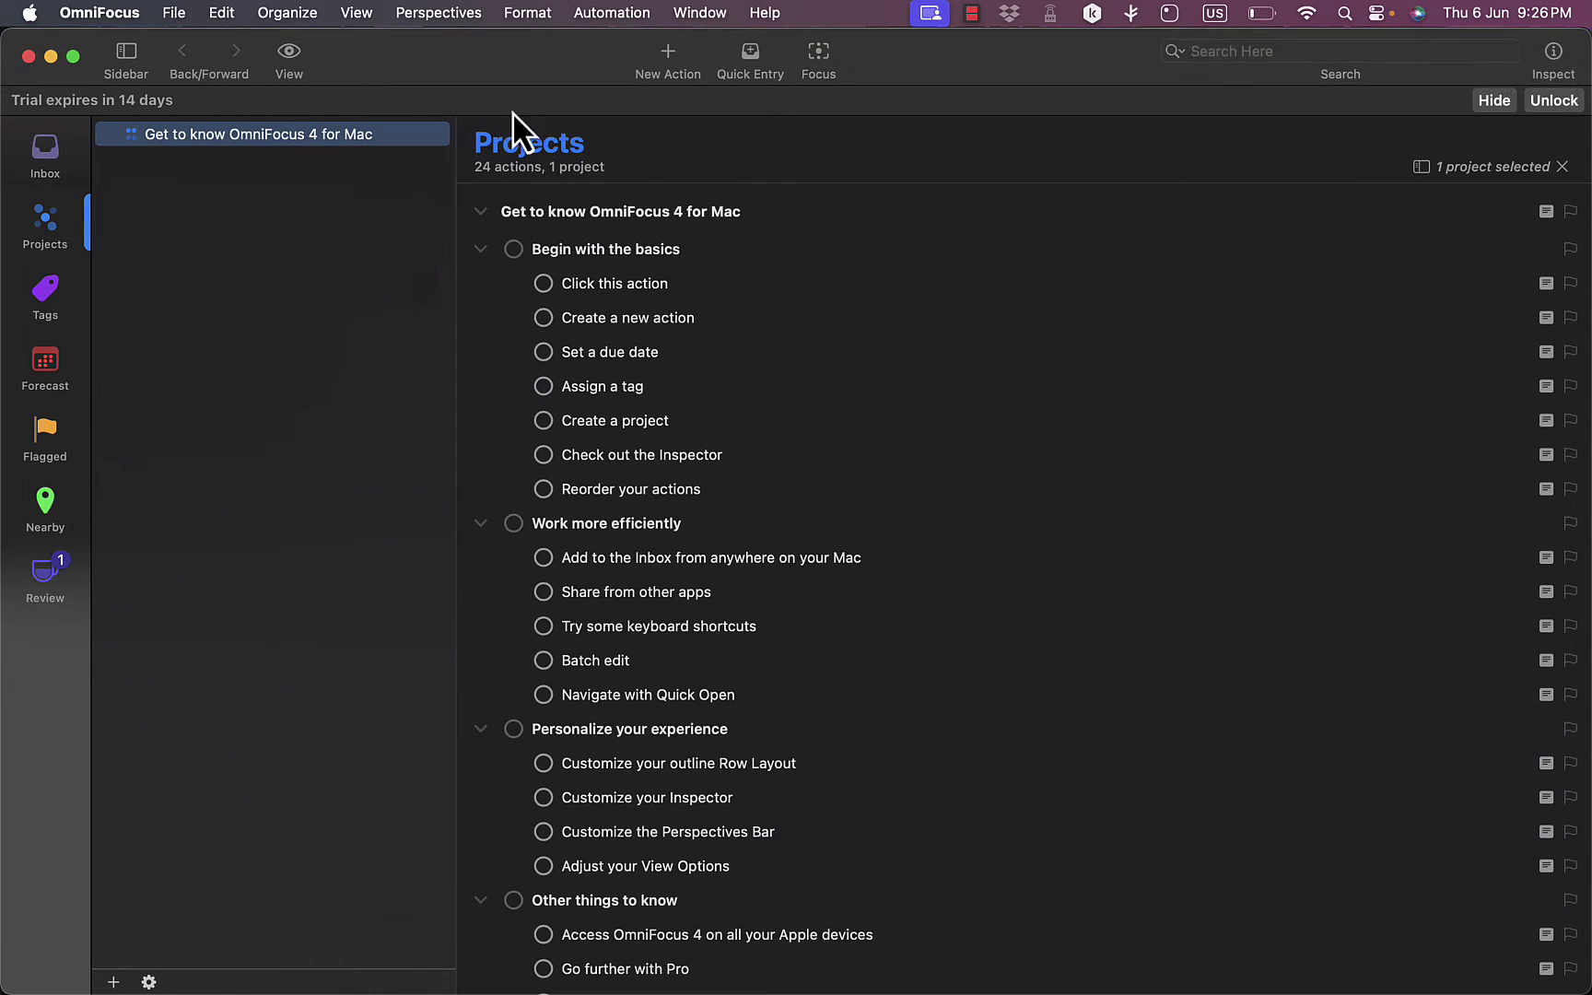
click(33, 300)
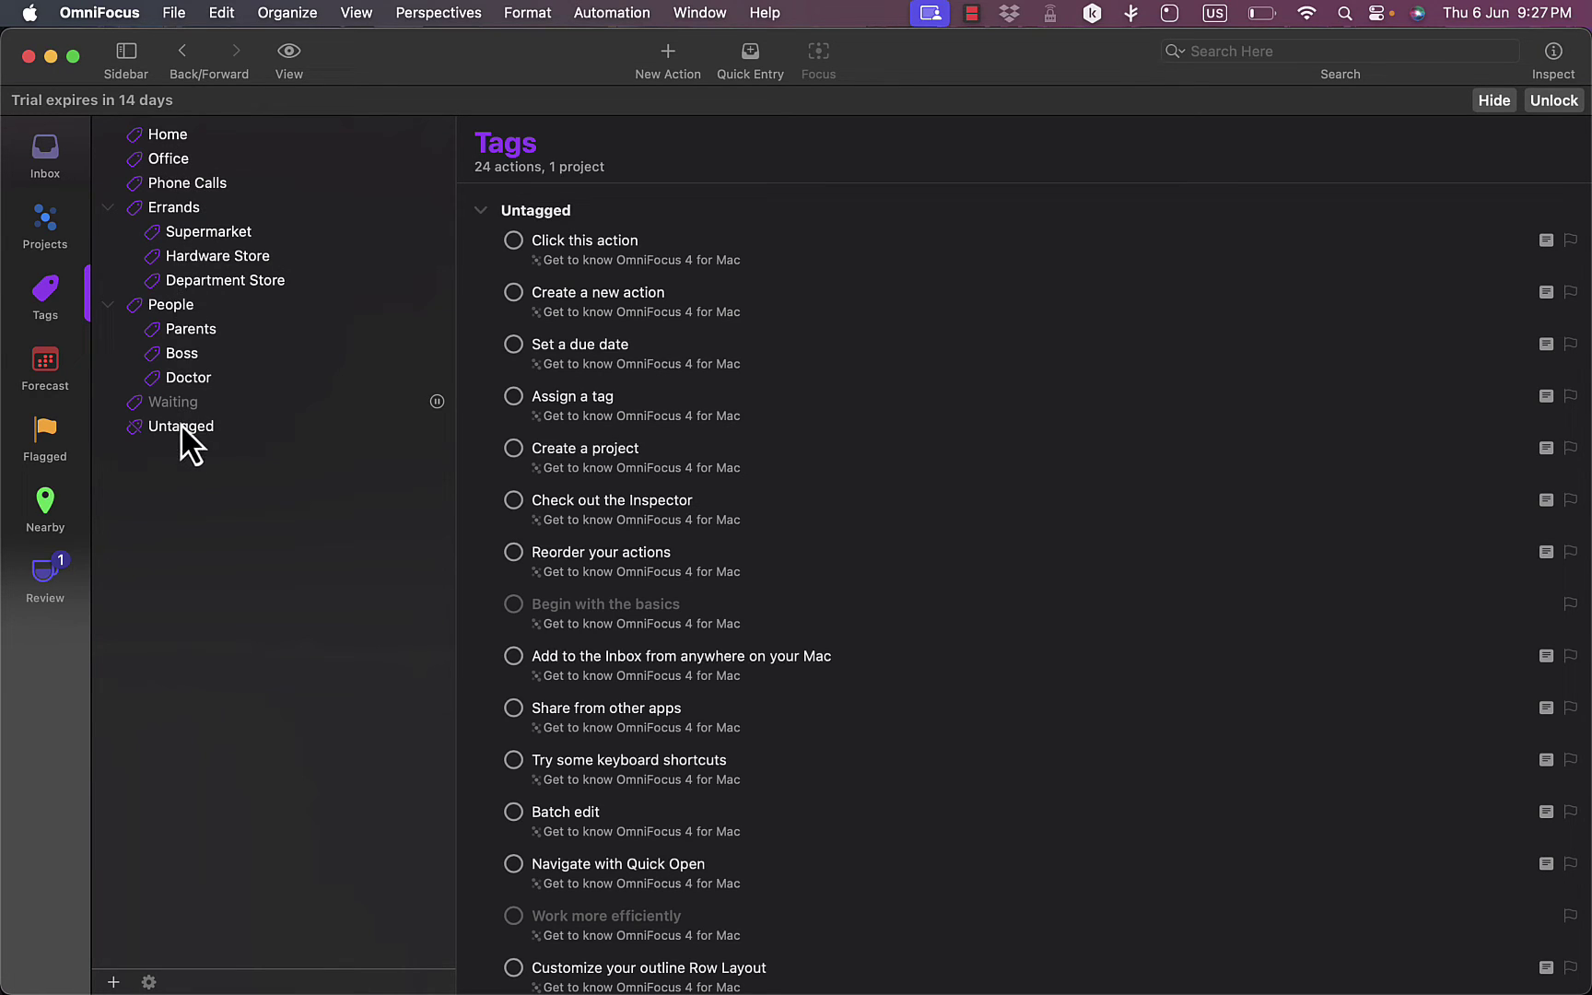
click(52, 361)
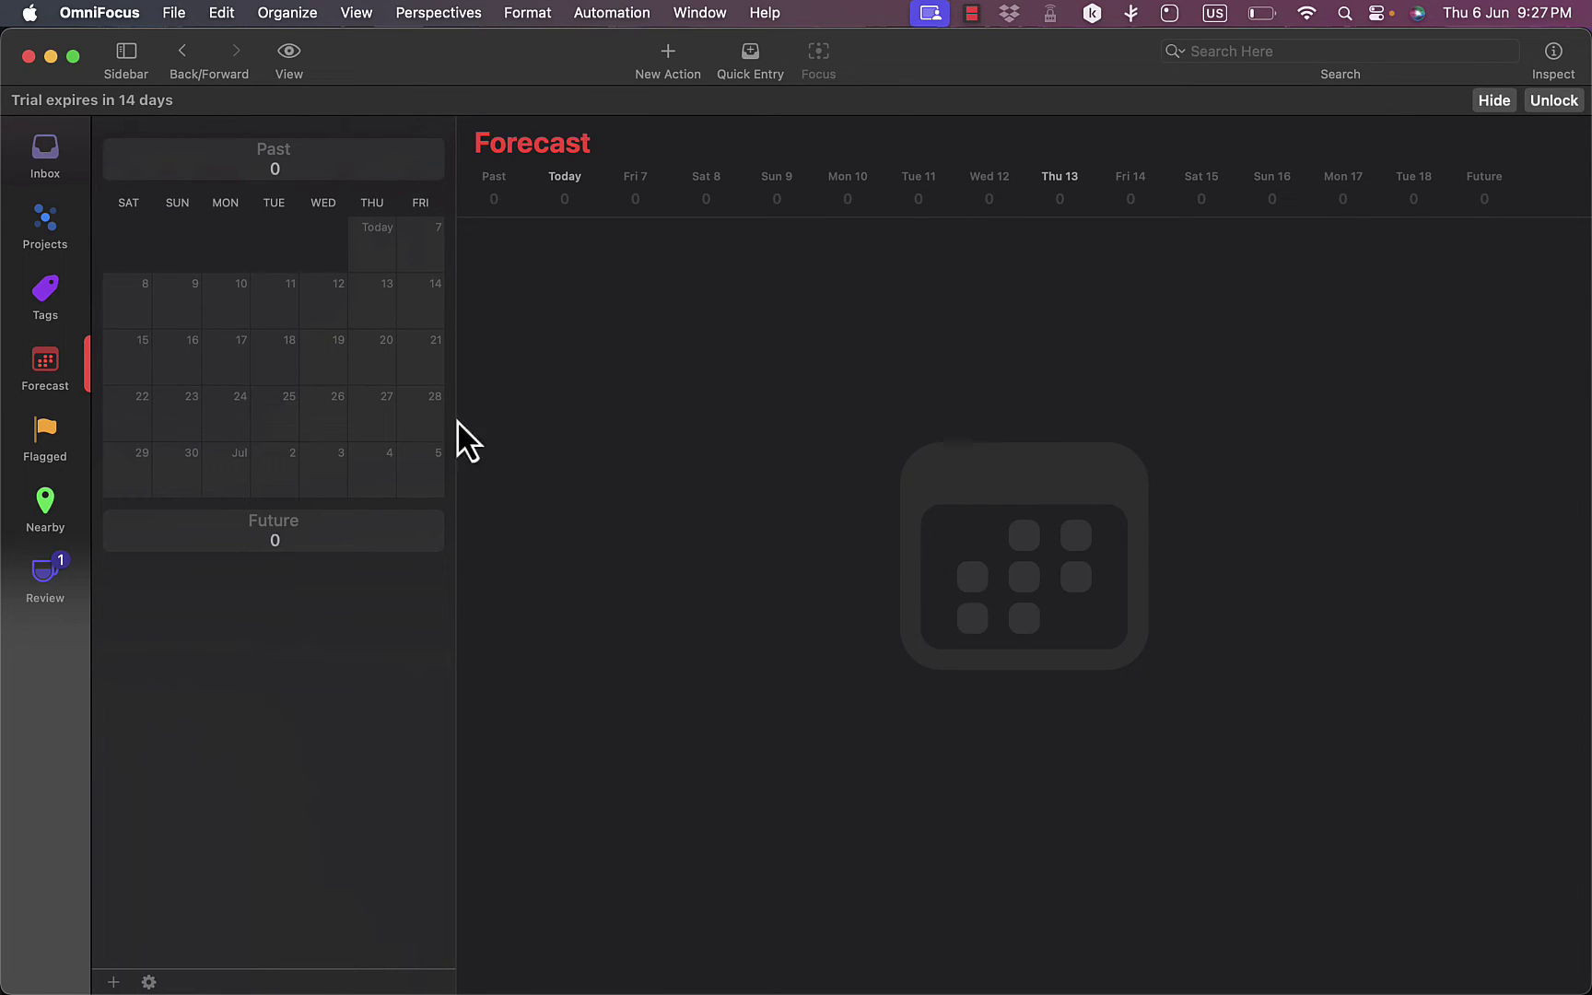
click(57, 444)
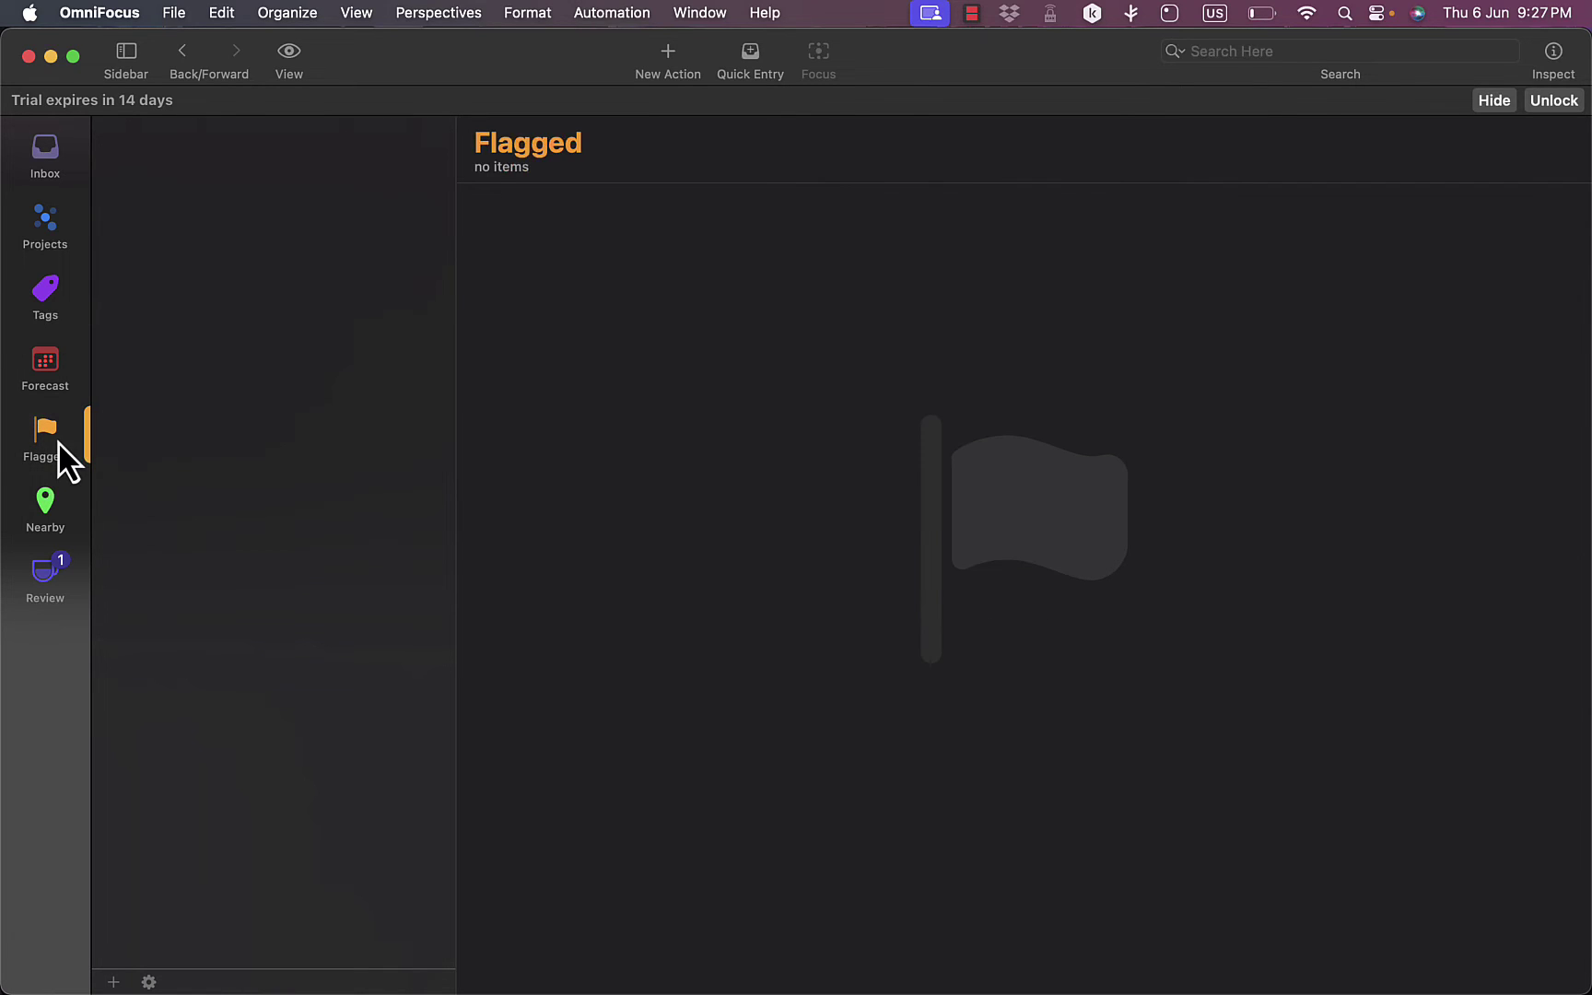
Step: Visit Nearby and Review, denying location and contacts access
click(67, 501)
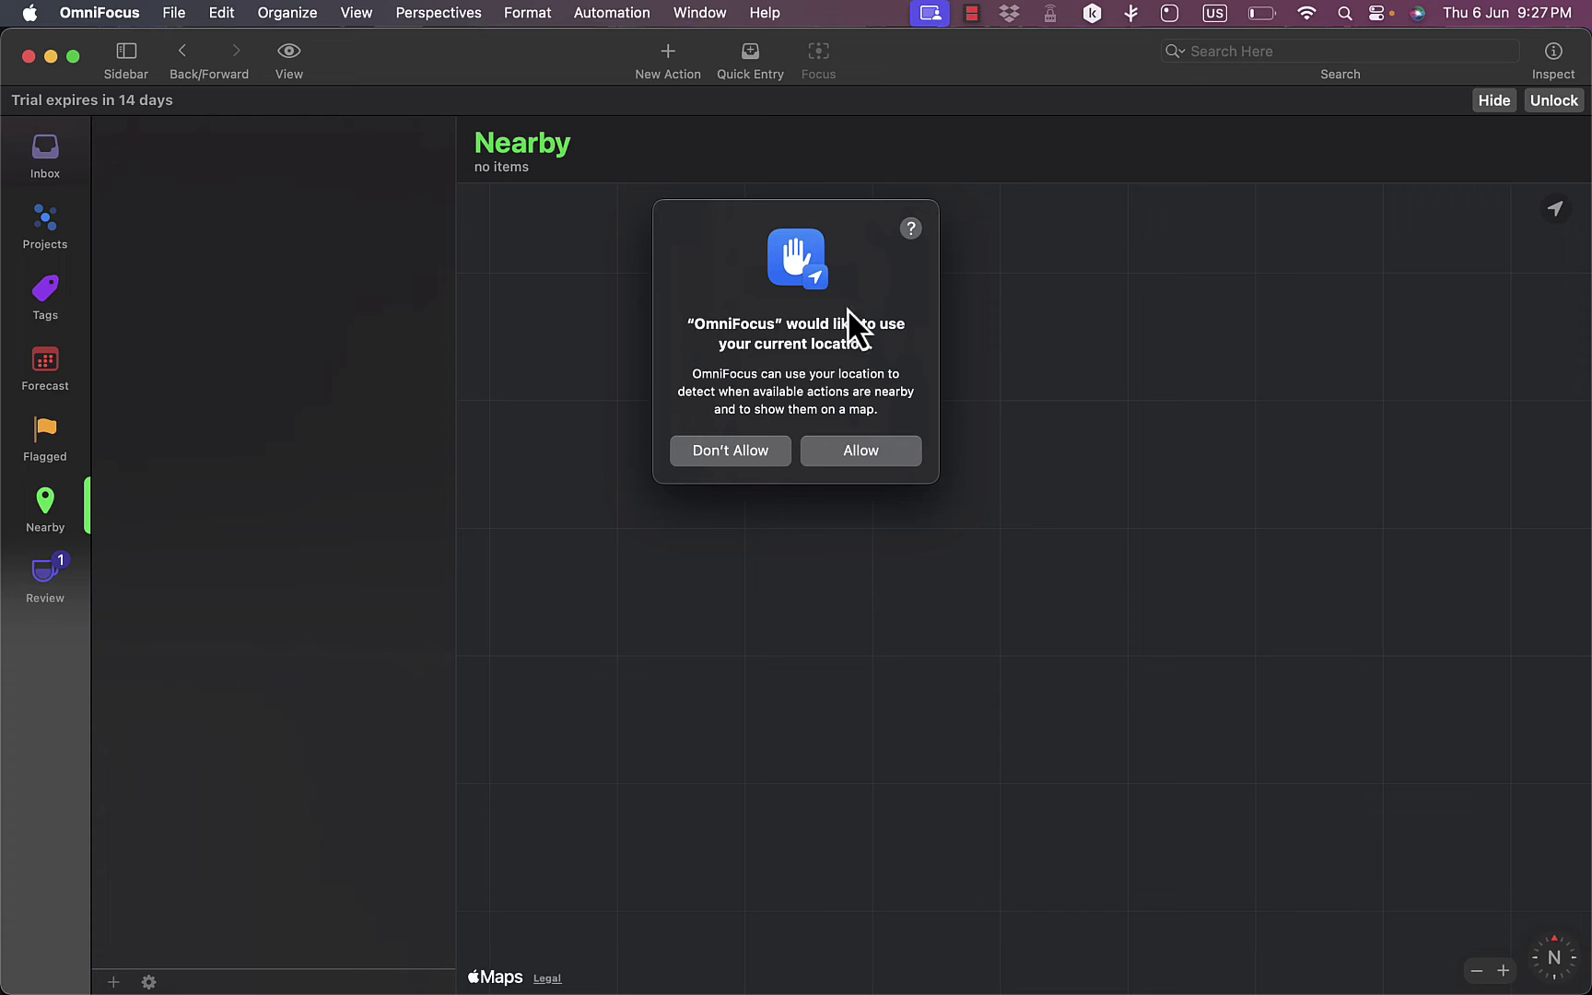
click(718, 450)
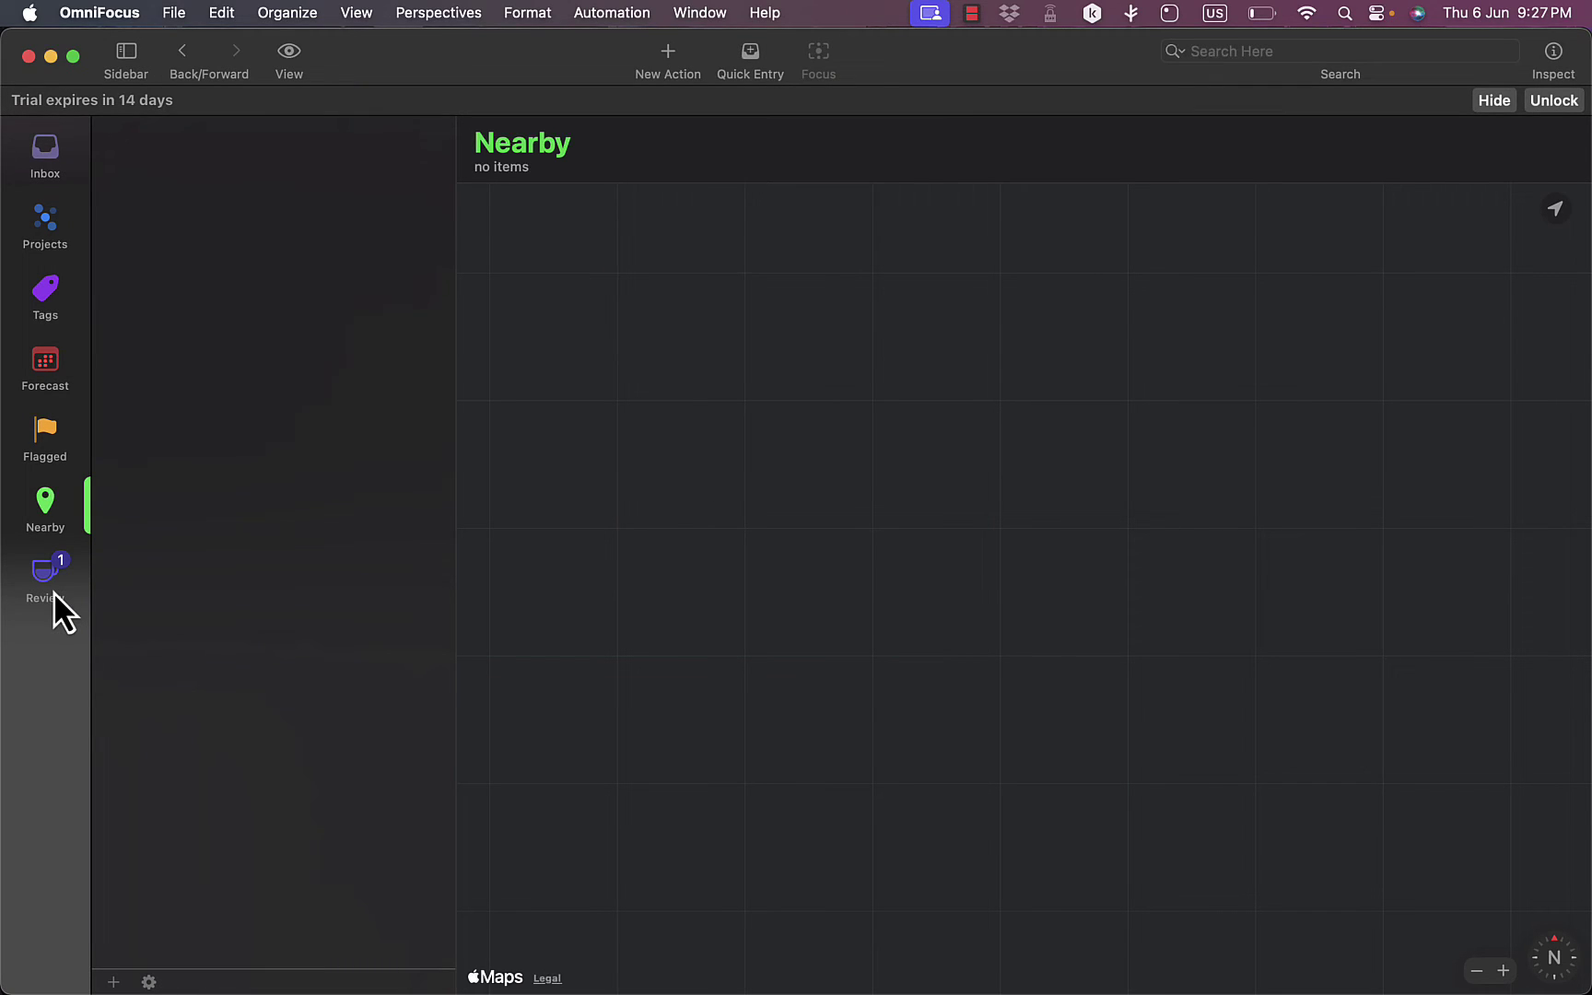
click(41, 575)
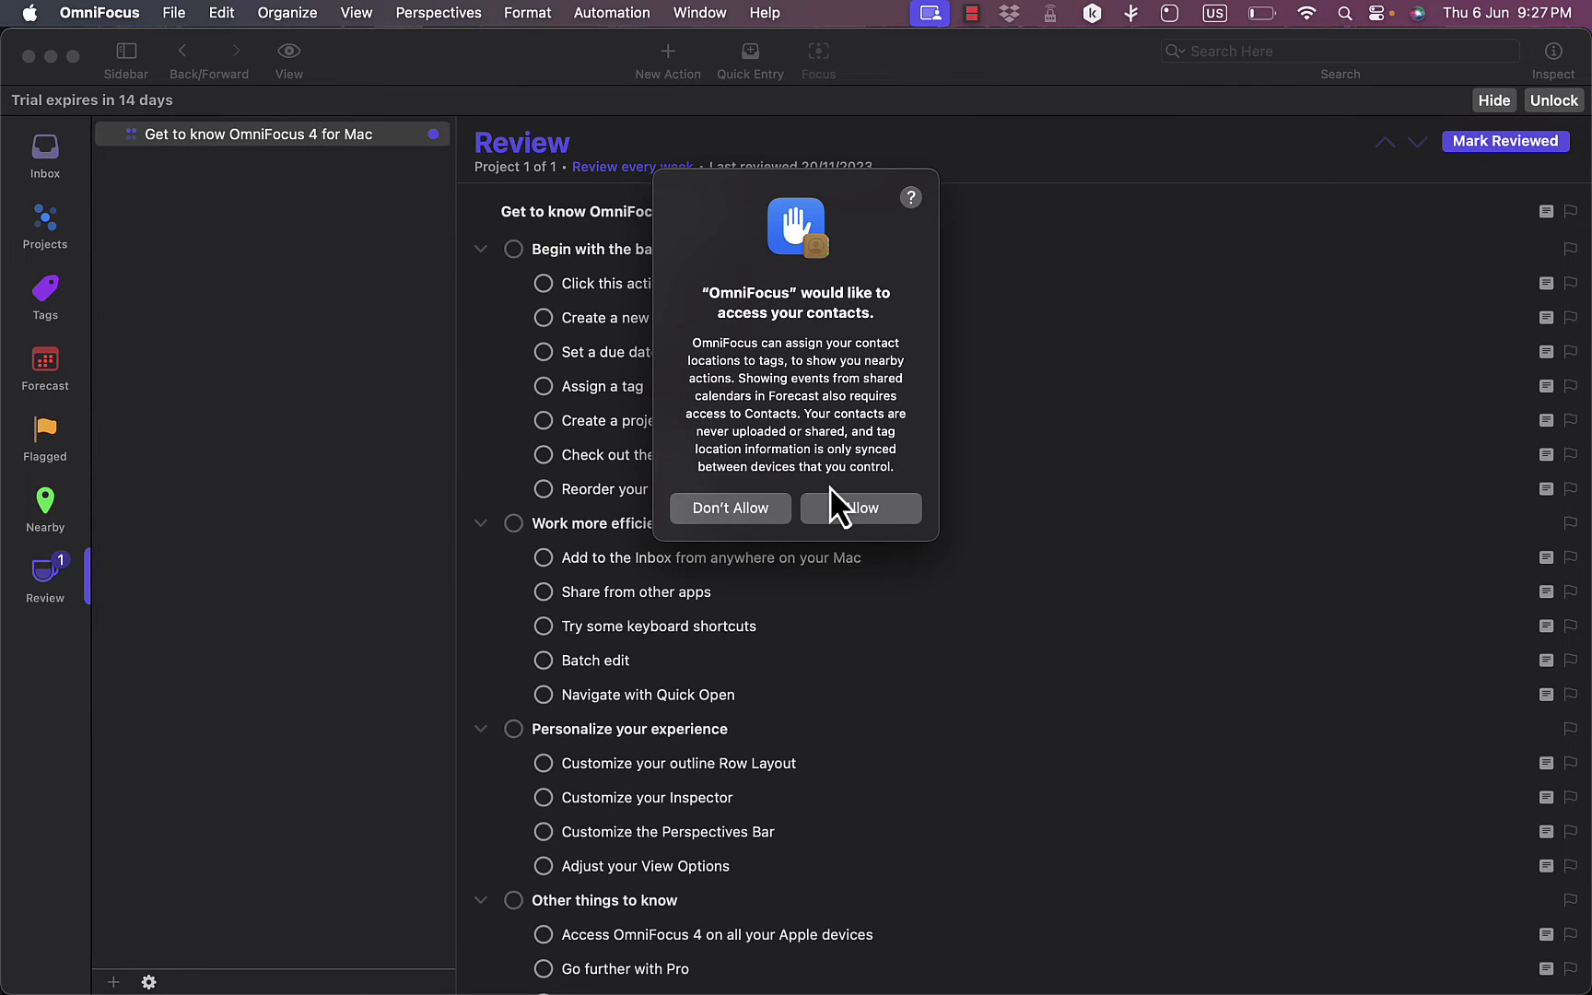
click(747, 507)
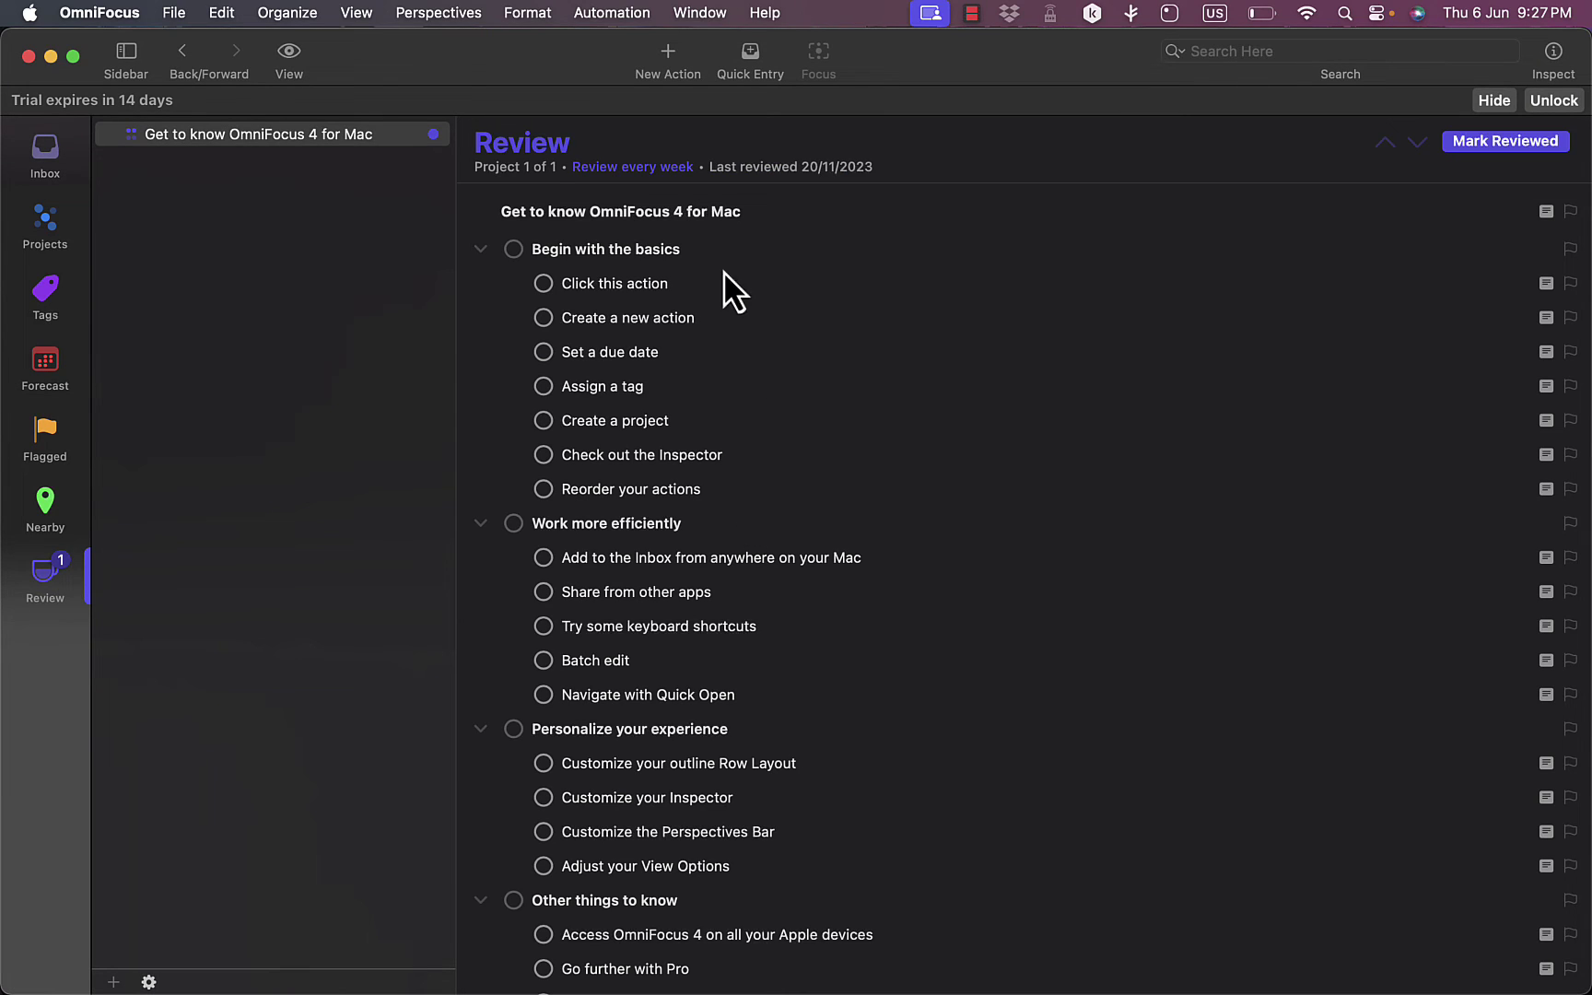
Step: Toggle 'Begin with the basics' complete and back to incomplete, then return to Projects
click(599, 255)
click(515, 249)
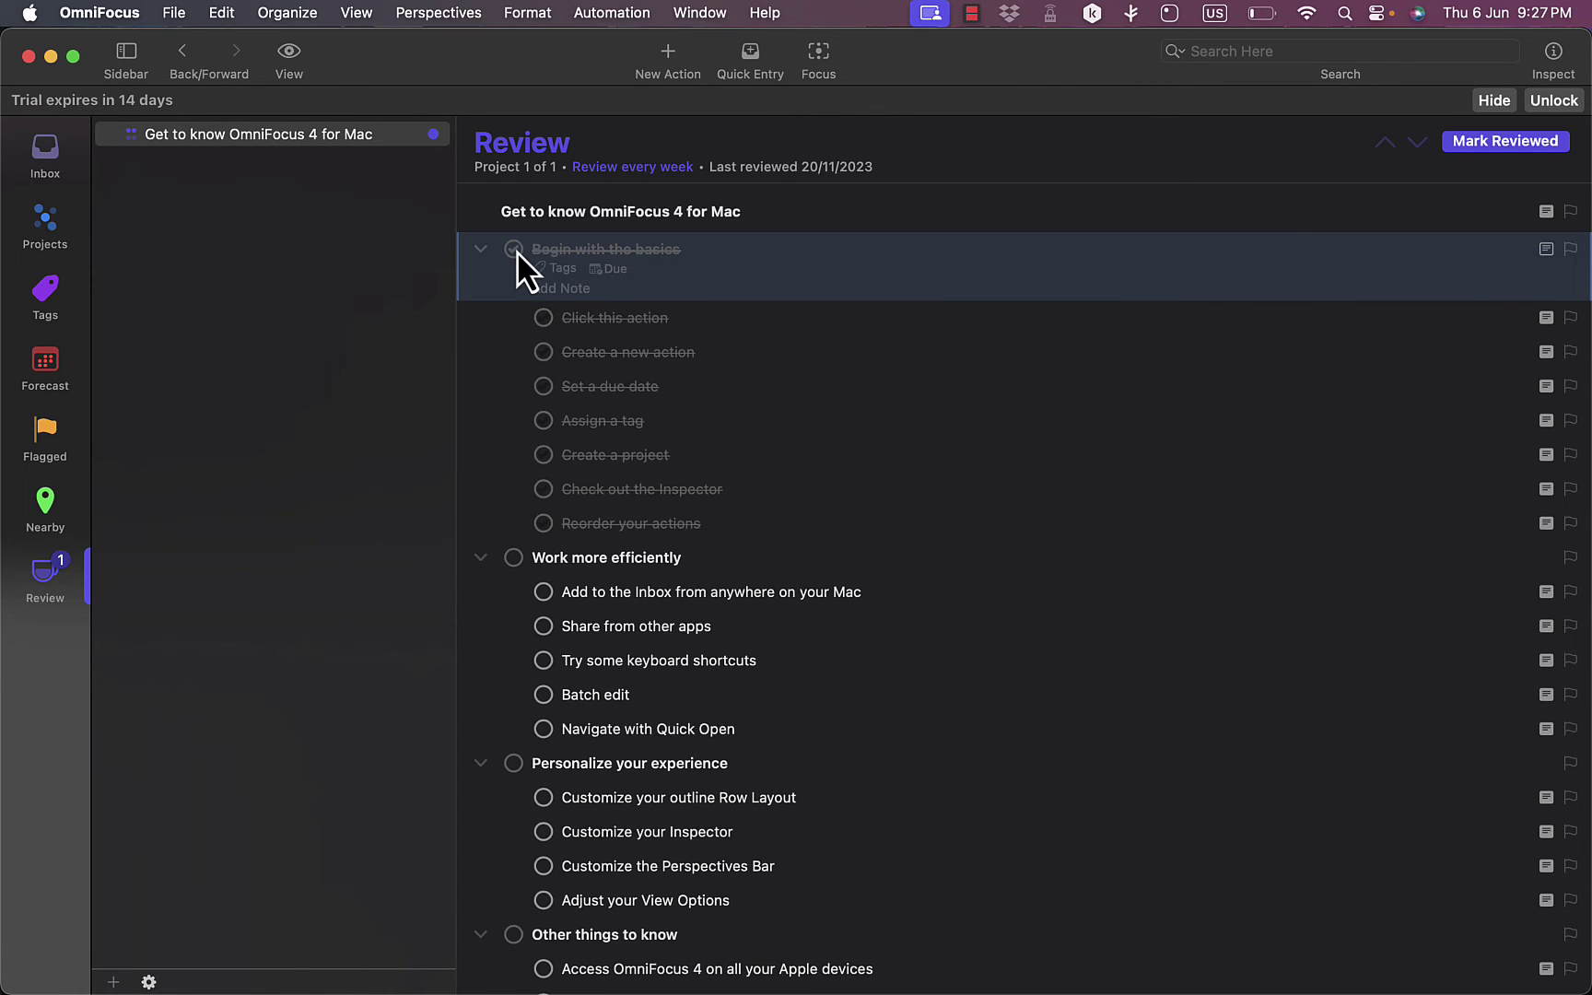
click(516, 249)
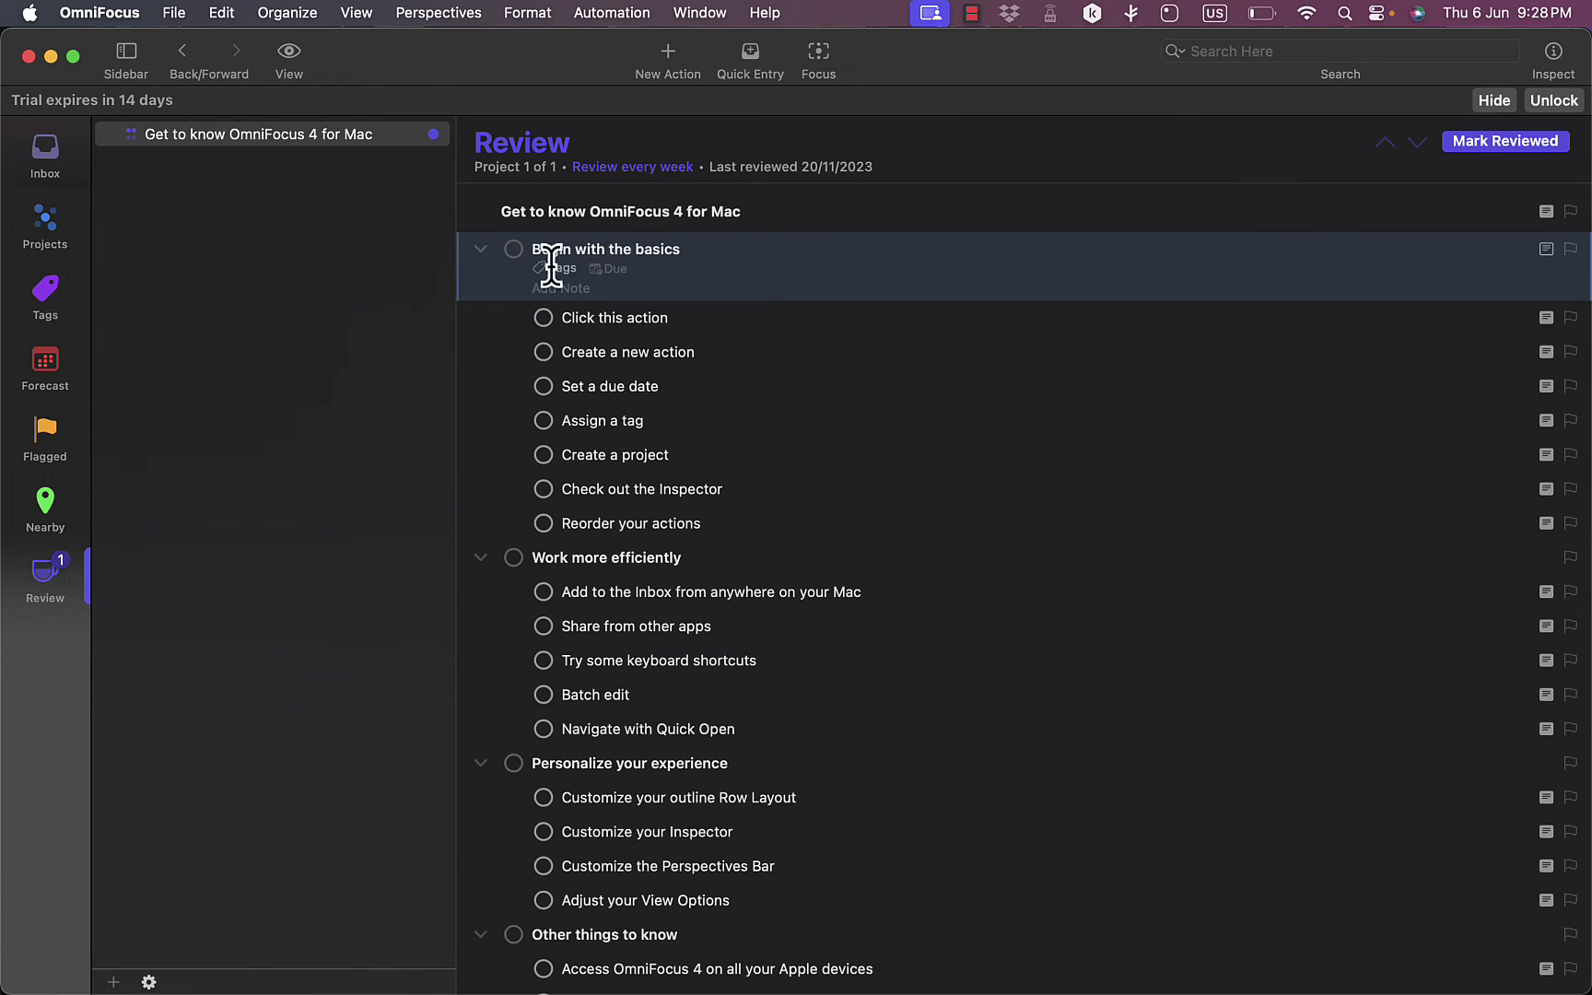
click(564, 288)
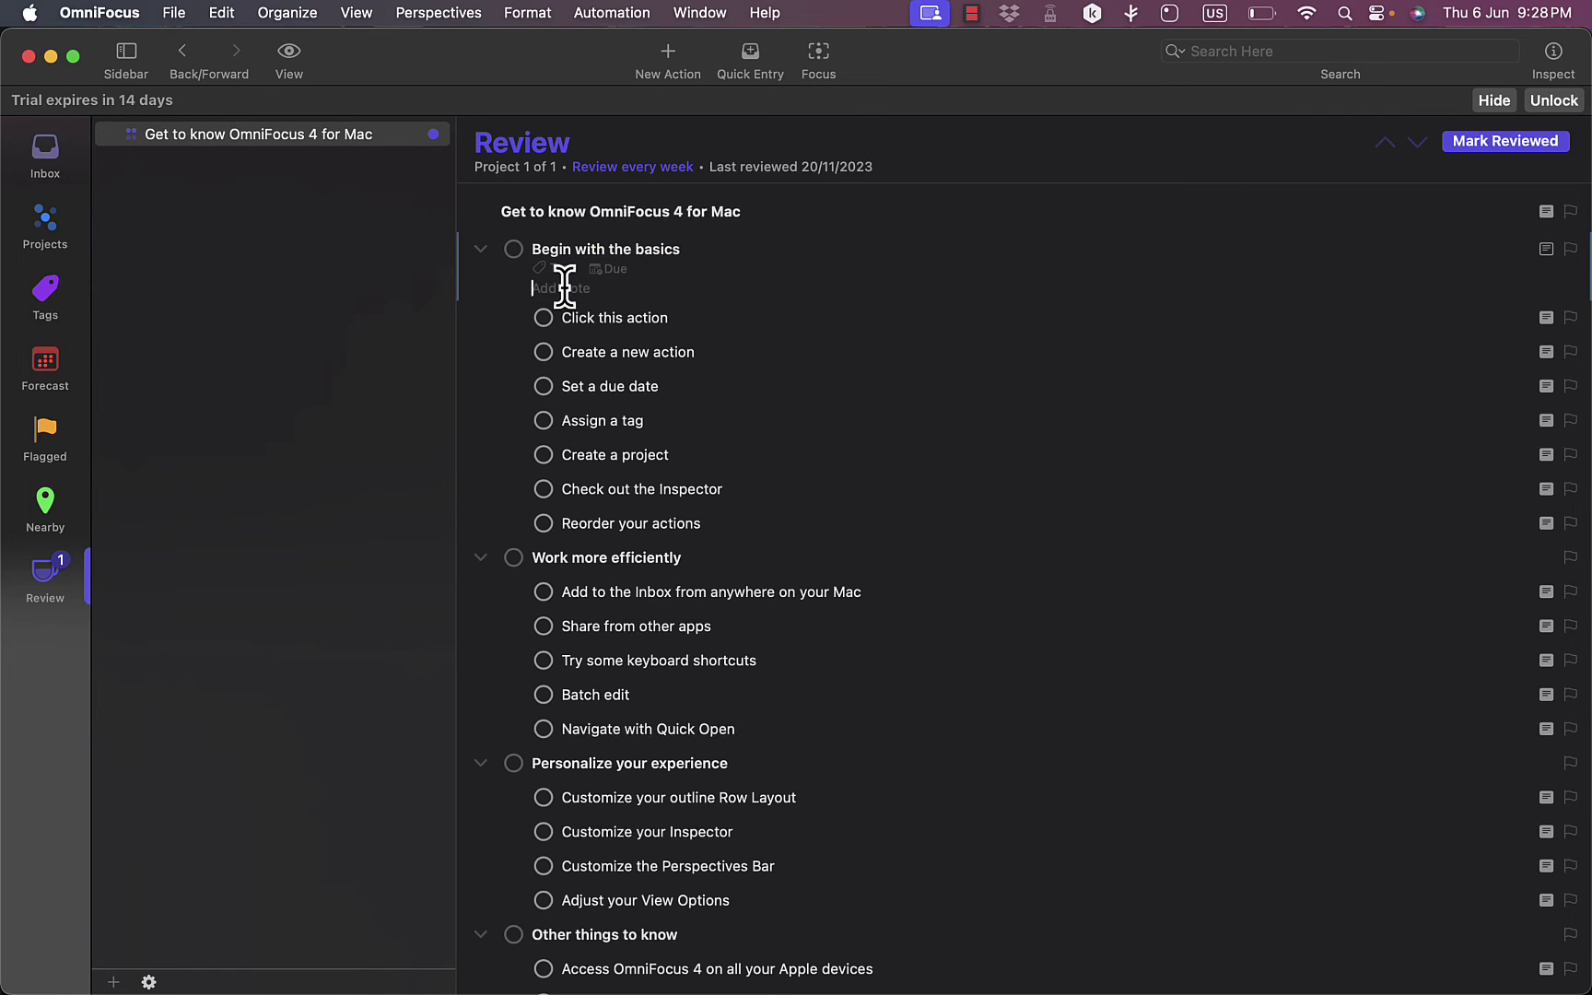
click(49, 224)
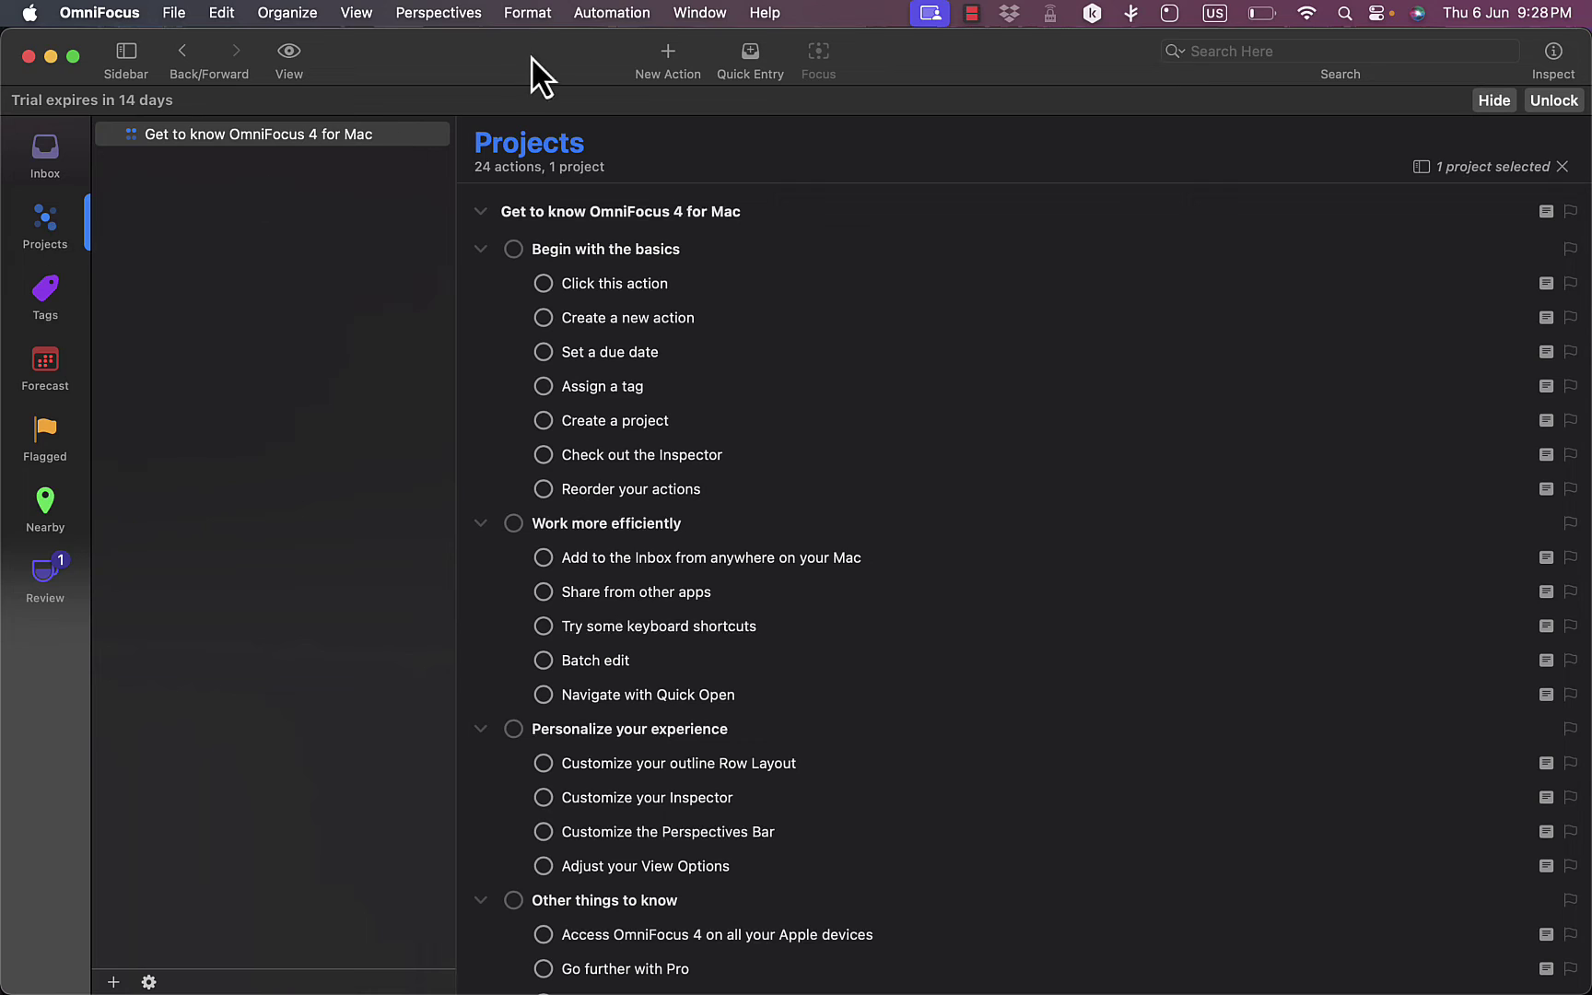
Step: Add a new action titled 'test omnifocus' to the tutorial project
click(675, 57)
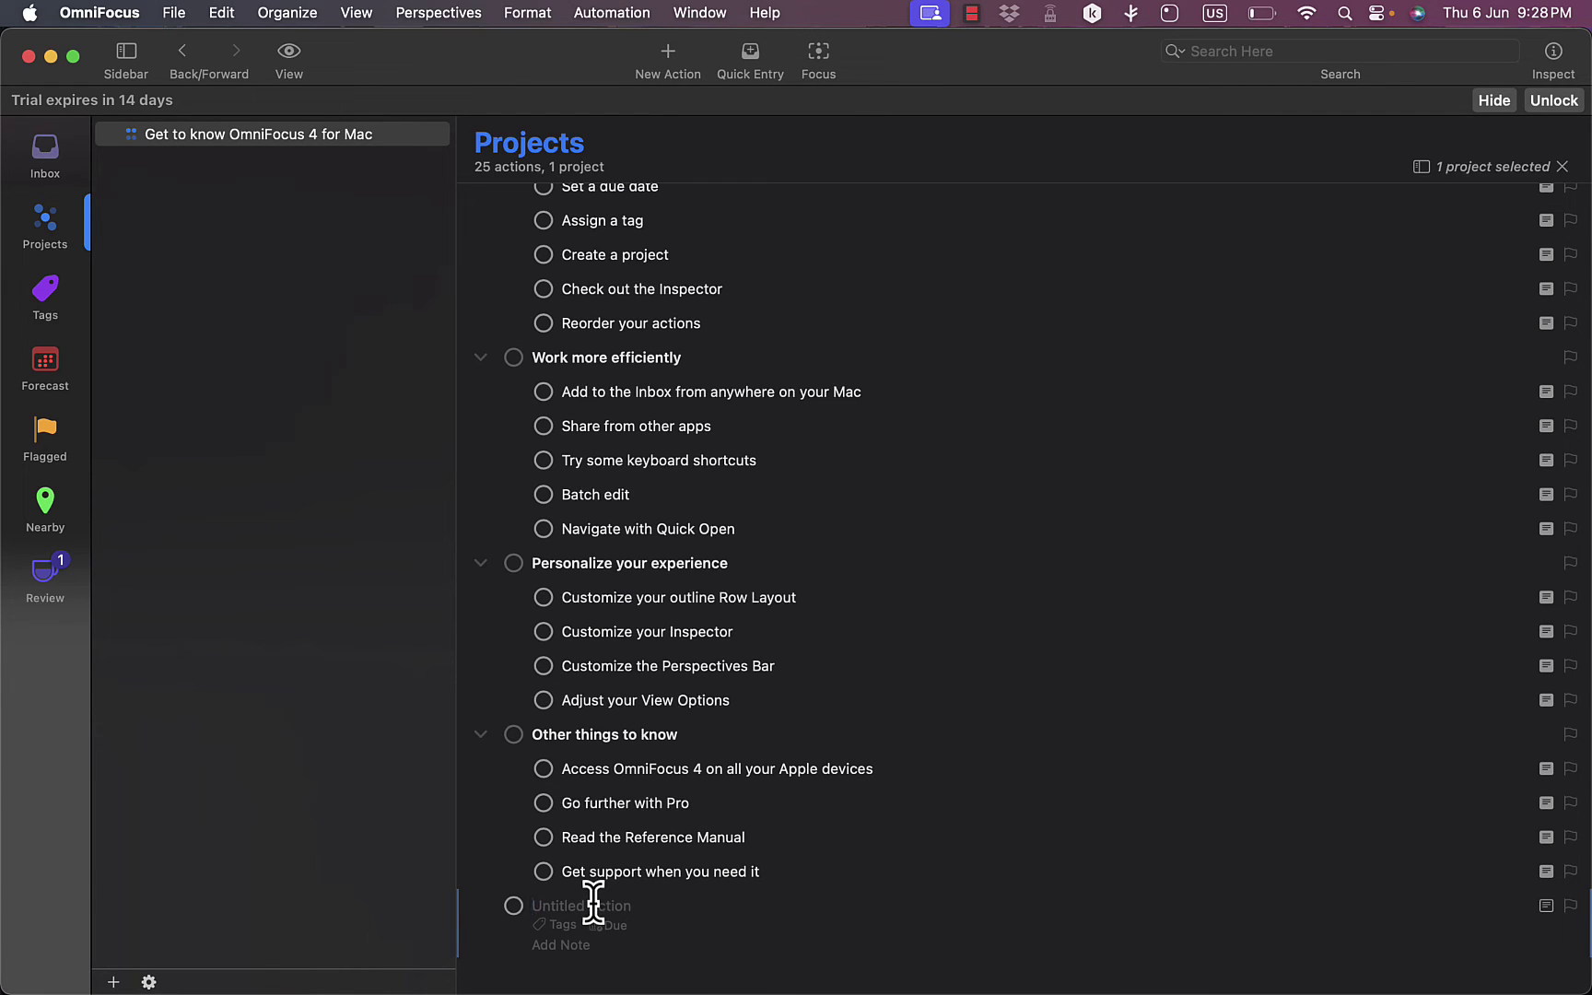
text(test omnifocus)
key(Return)
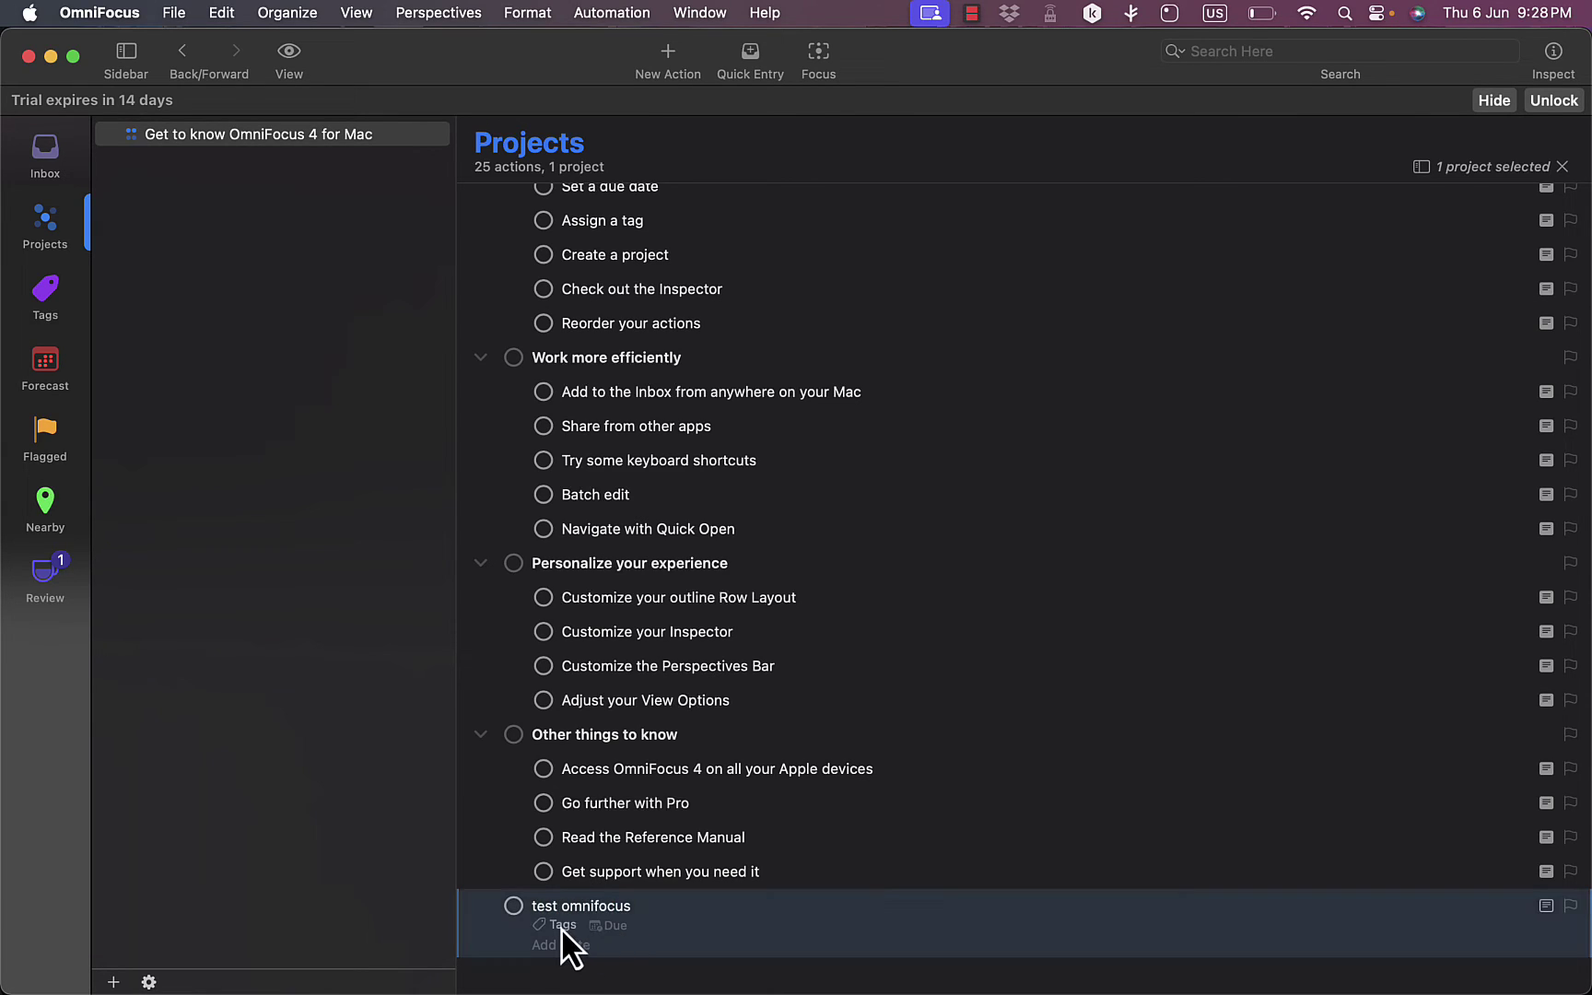
Step: Tag the 'test omnifocus' action with Home and Waiting
click(561, 925)
click(599, 925)
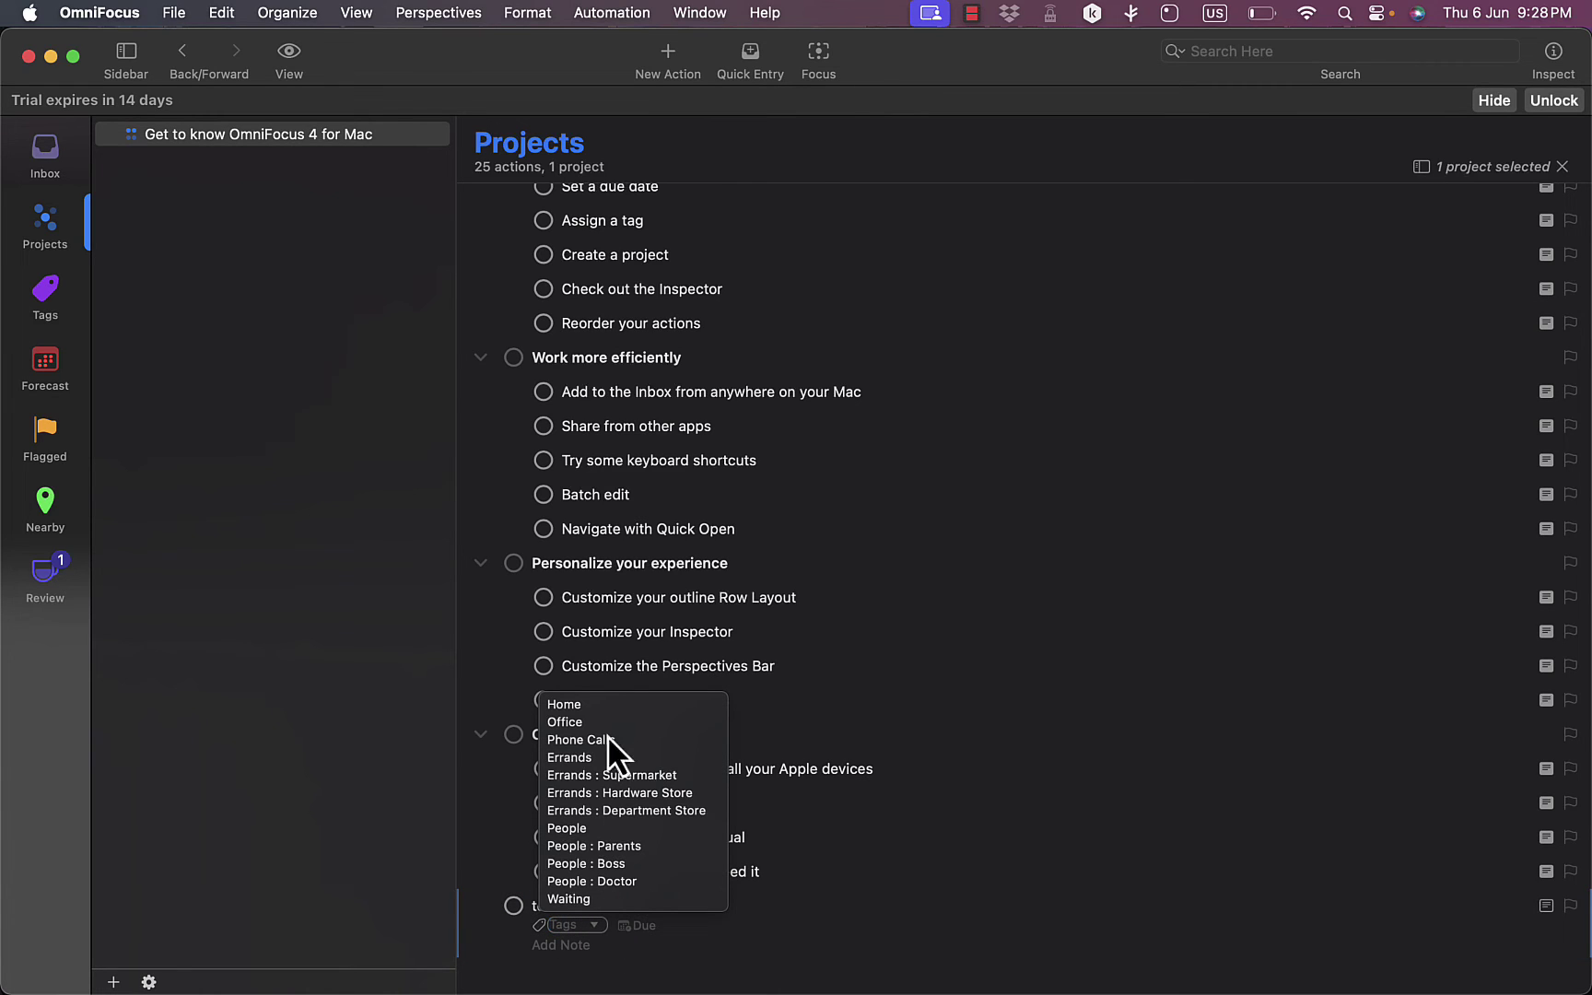
click(565, 705)
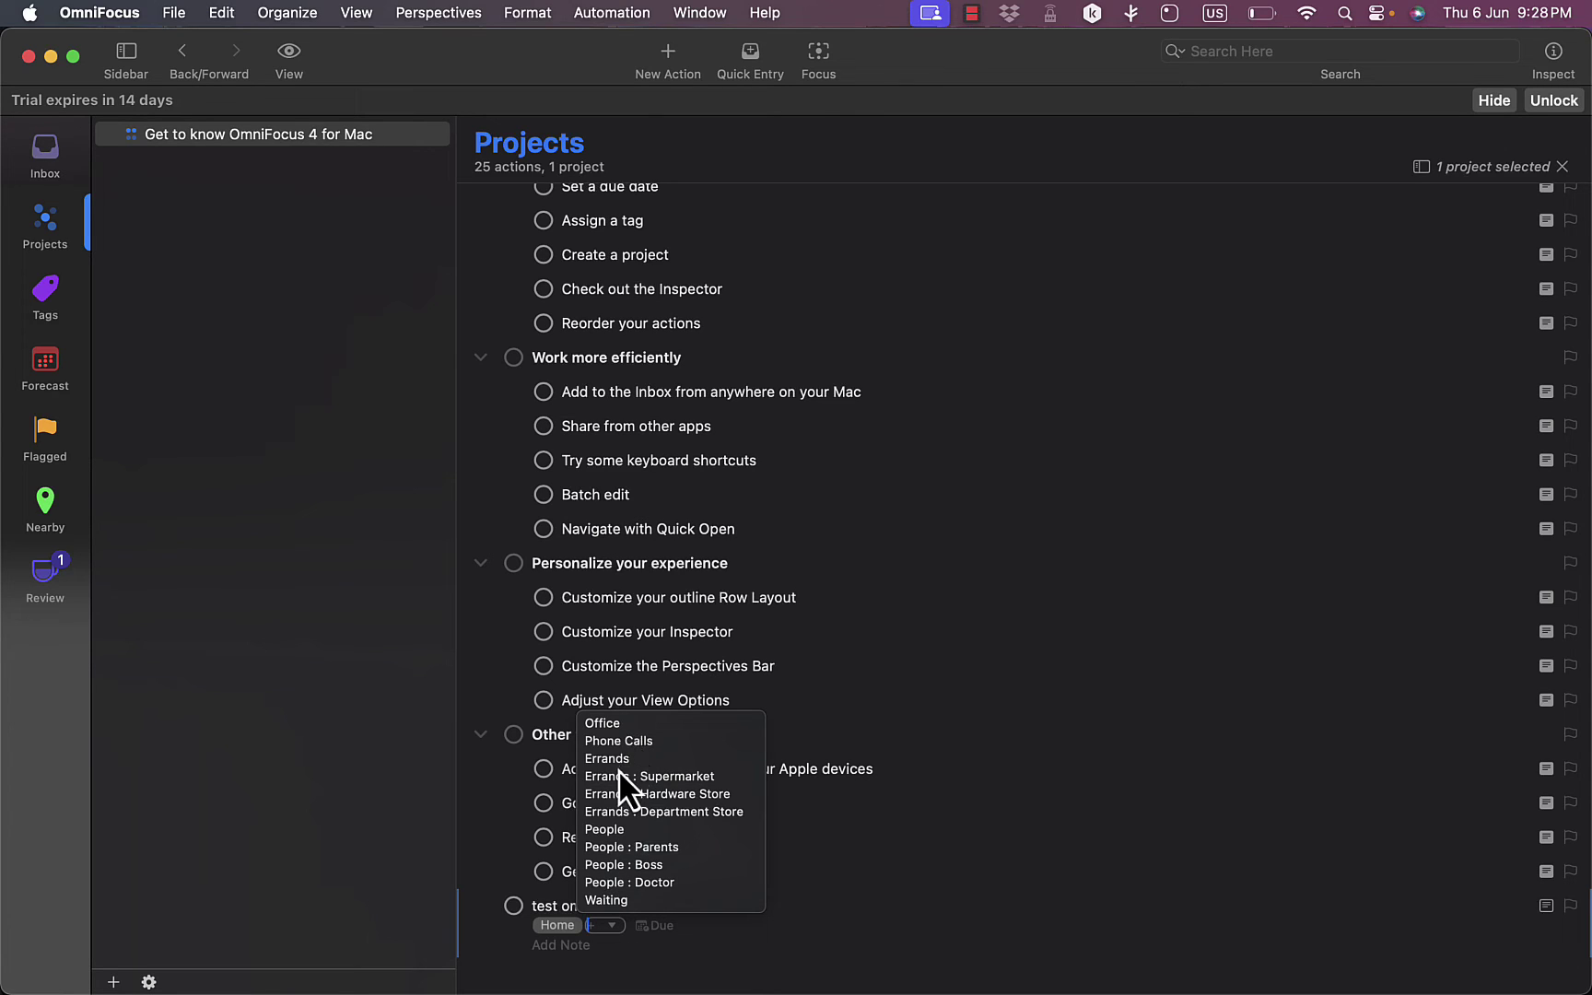
click(609, 900)
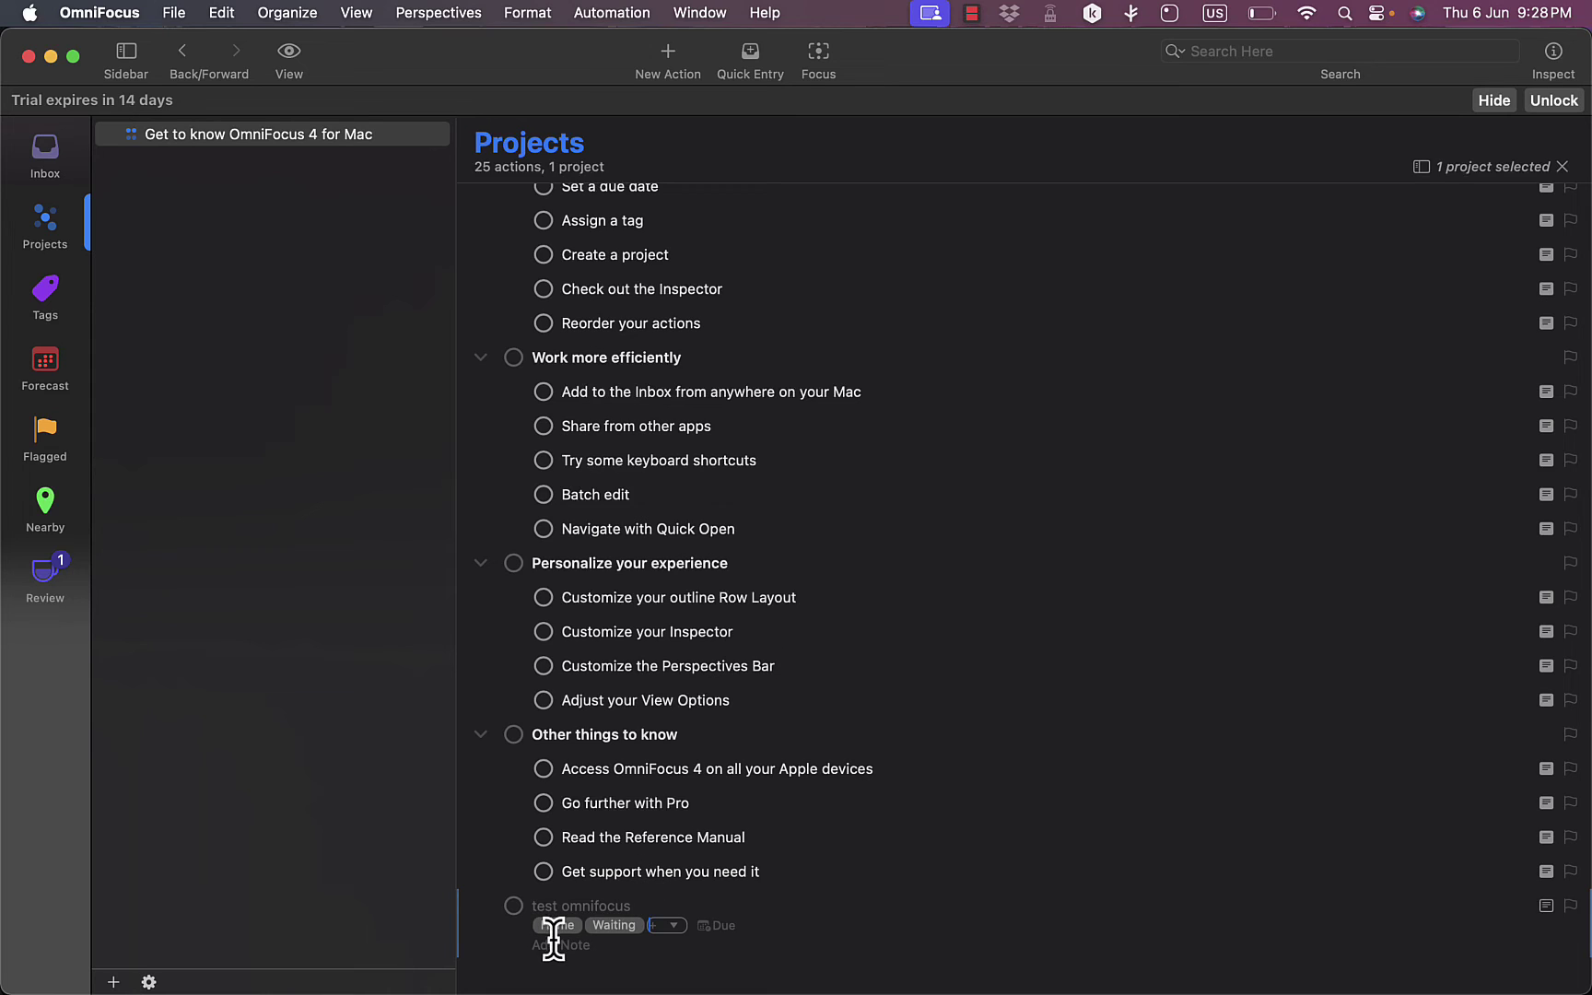
scroll(645, 913, down, 1)
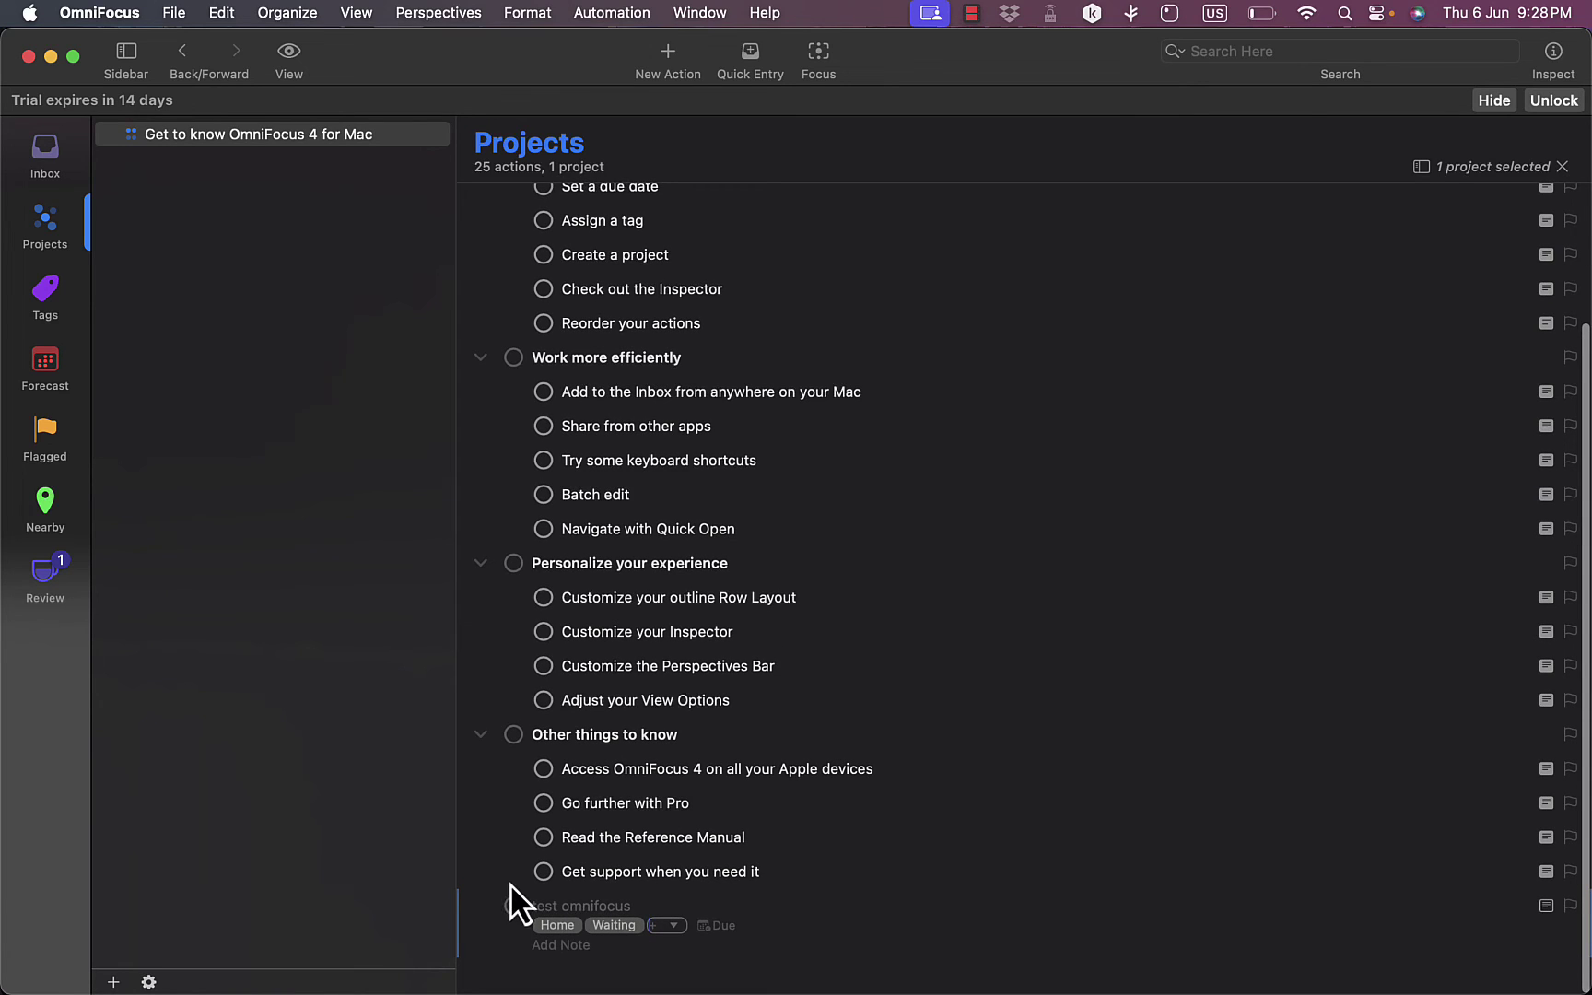
triple_click(568, 906)
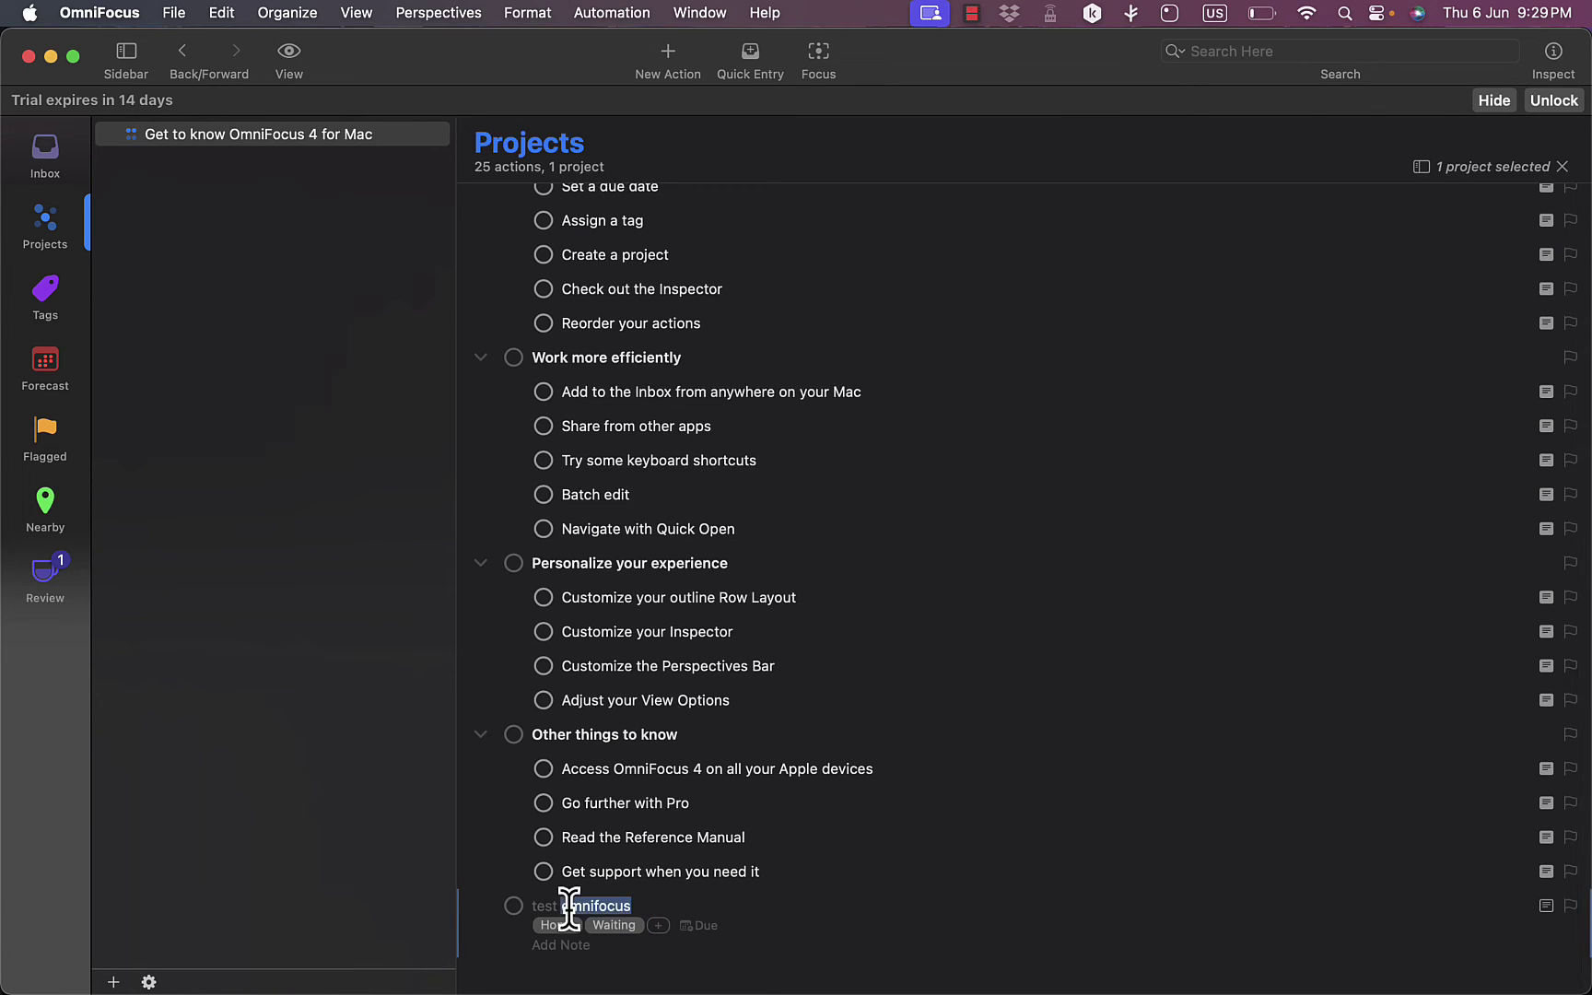
click(682, 906)
Step: Check the Quick Entry window's row layout options, then cancel without saving anything
click(751, 53)
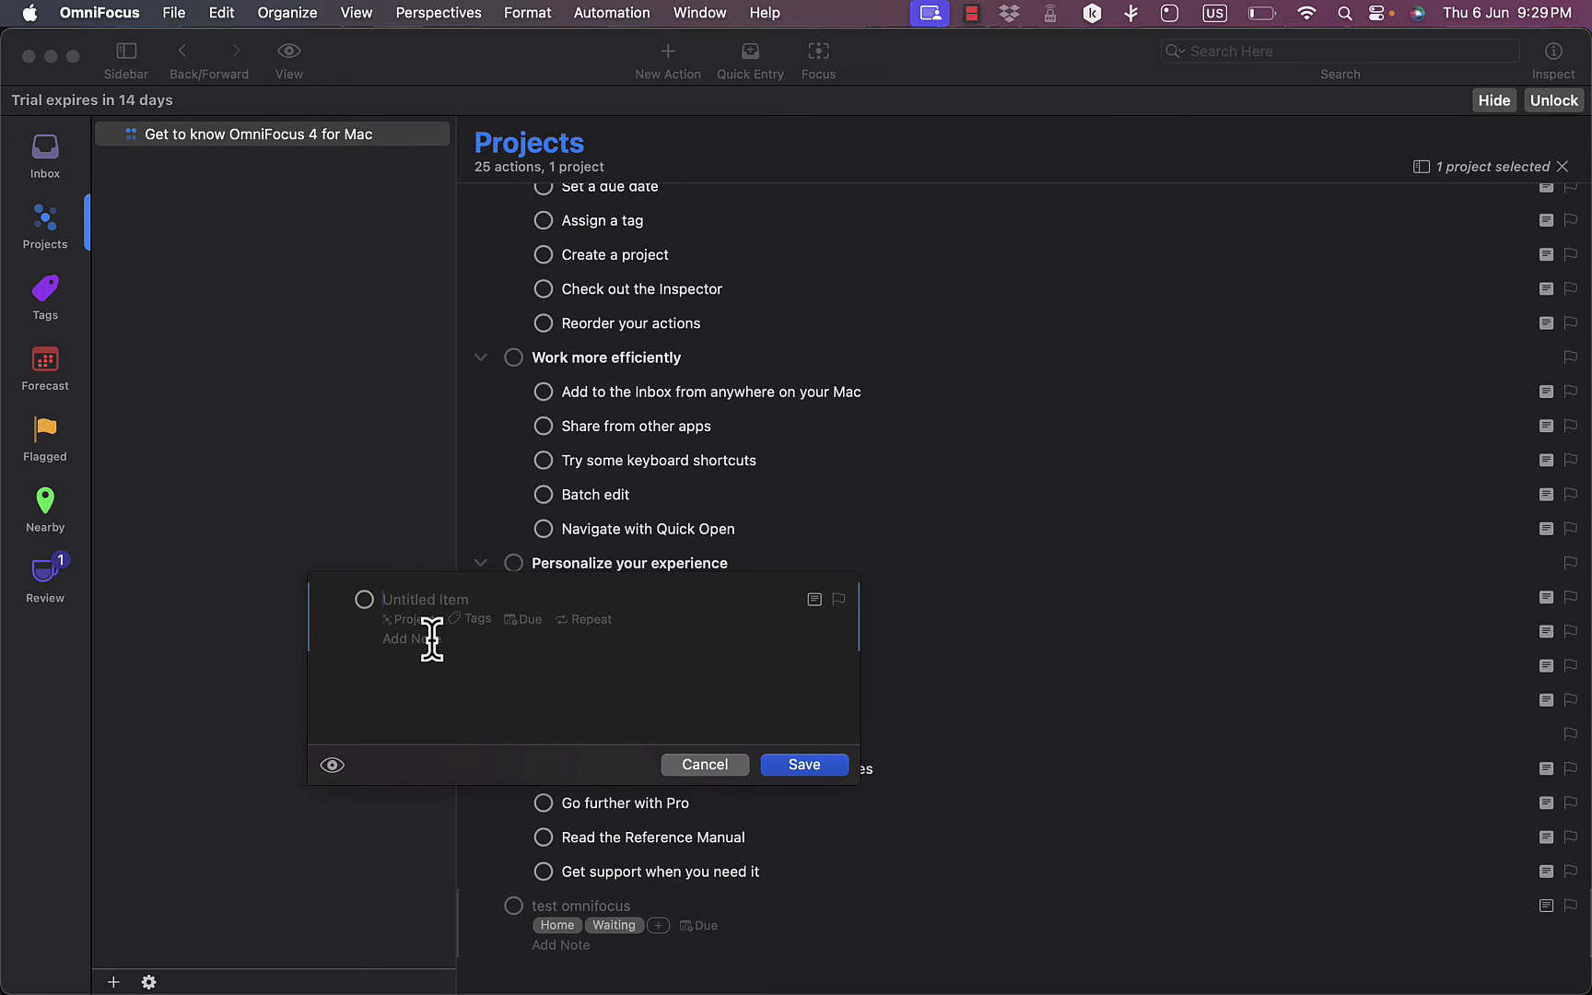
click(332, 764)
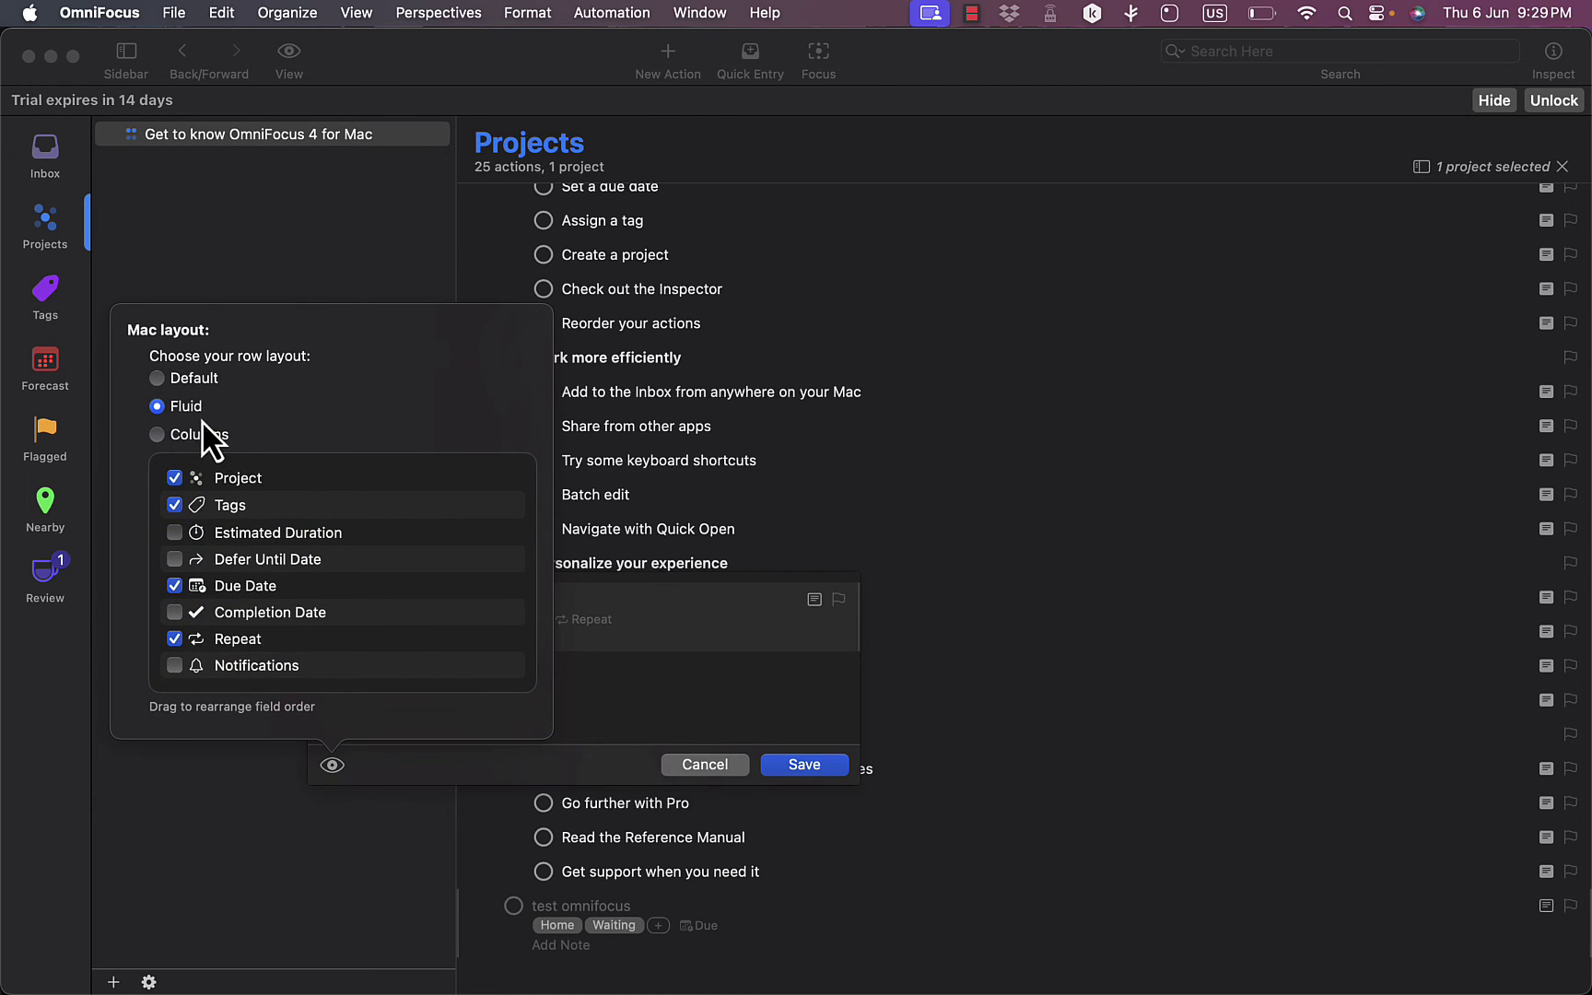
click(776, 574)
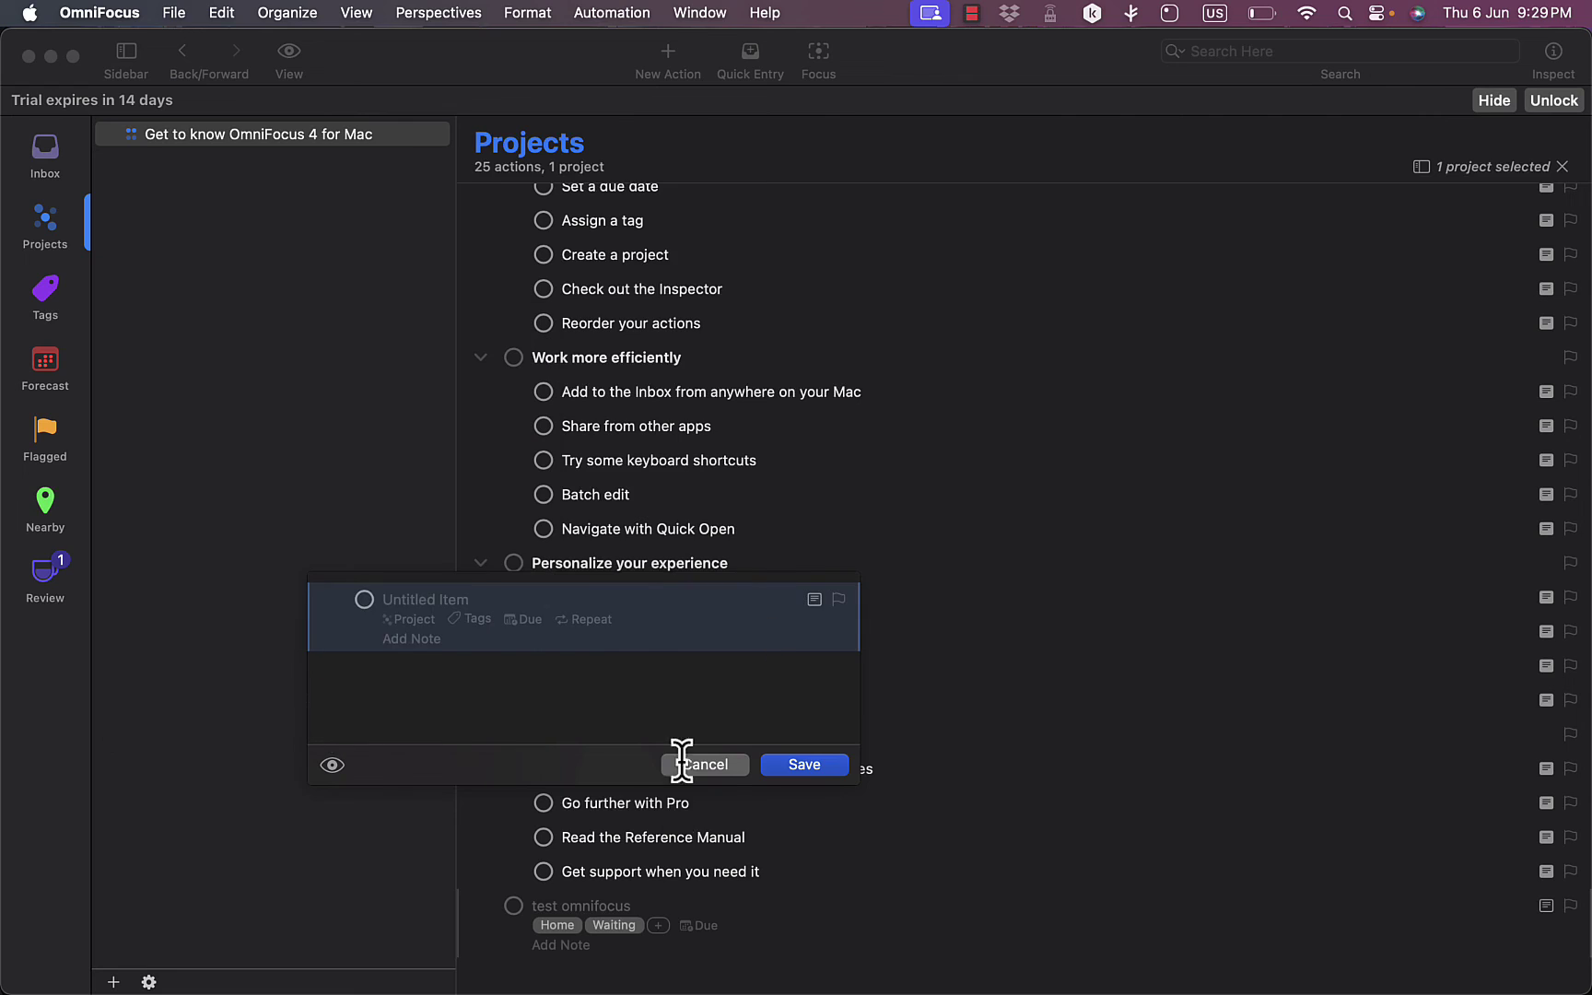
click(705, 765)
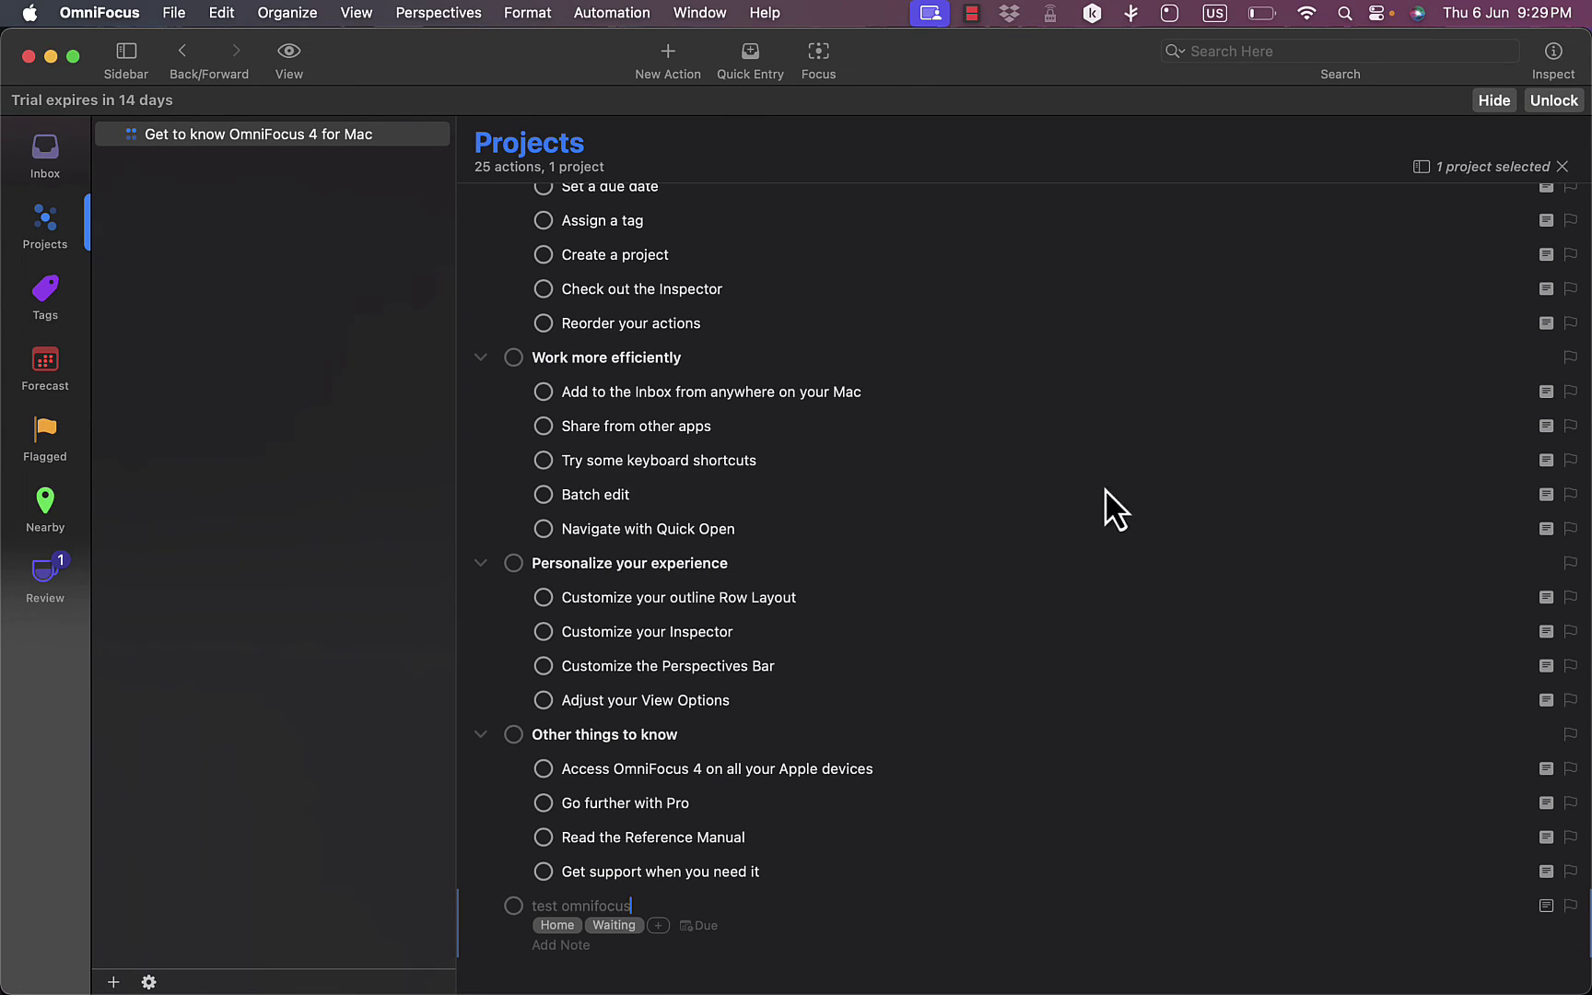
Step: Collapse the Other things to know group and expand the 'Click this action' note
click(480, 734)
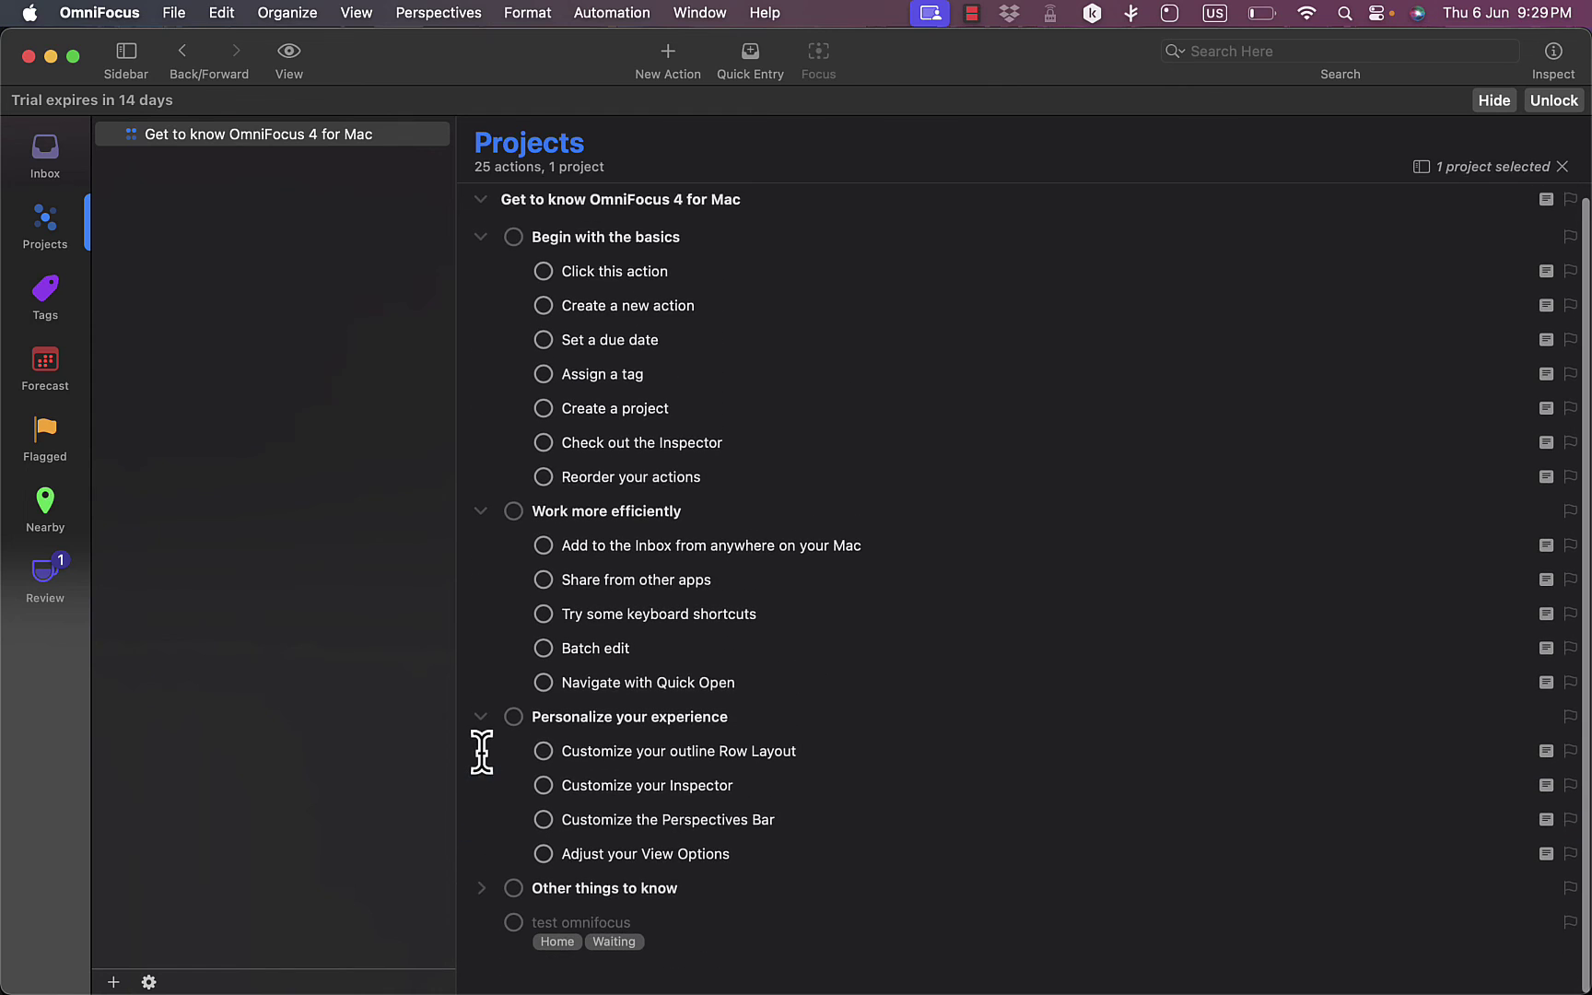
scroll(622, 657, up, 2)
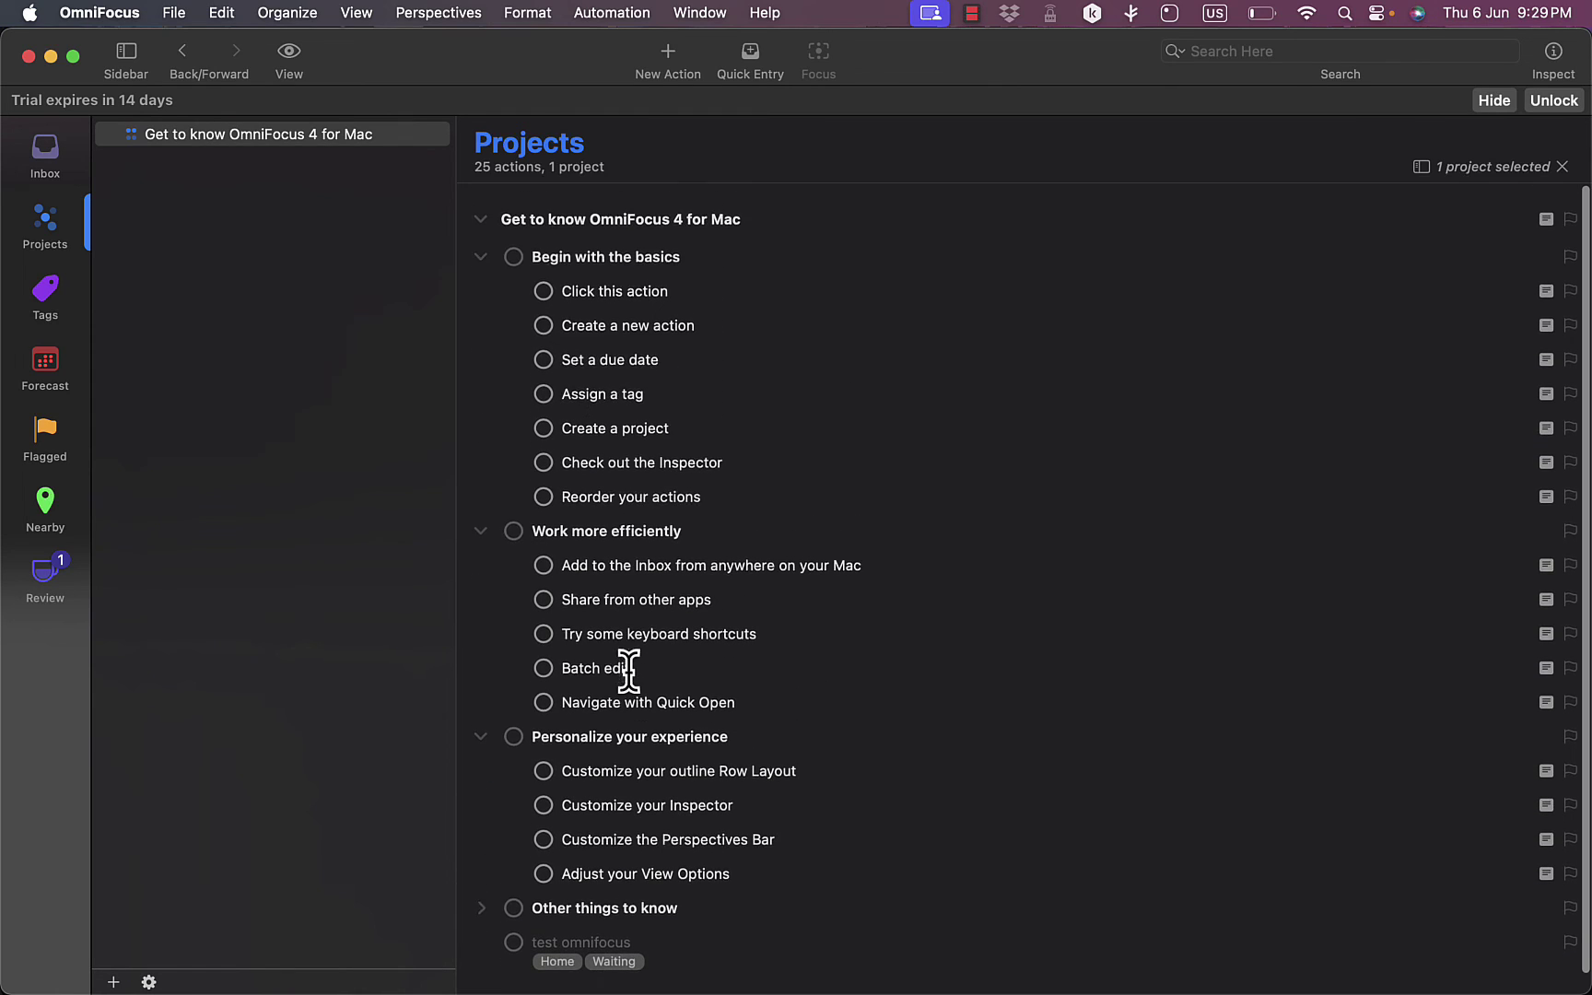
click(592, 282)
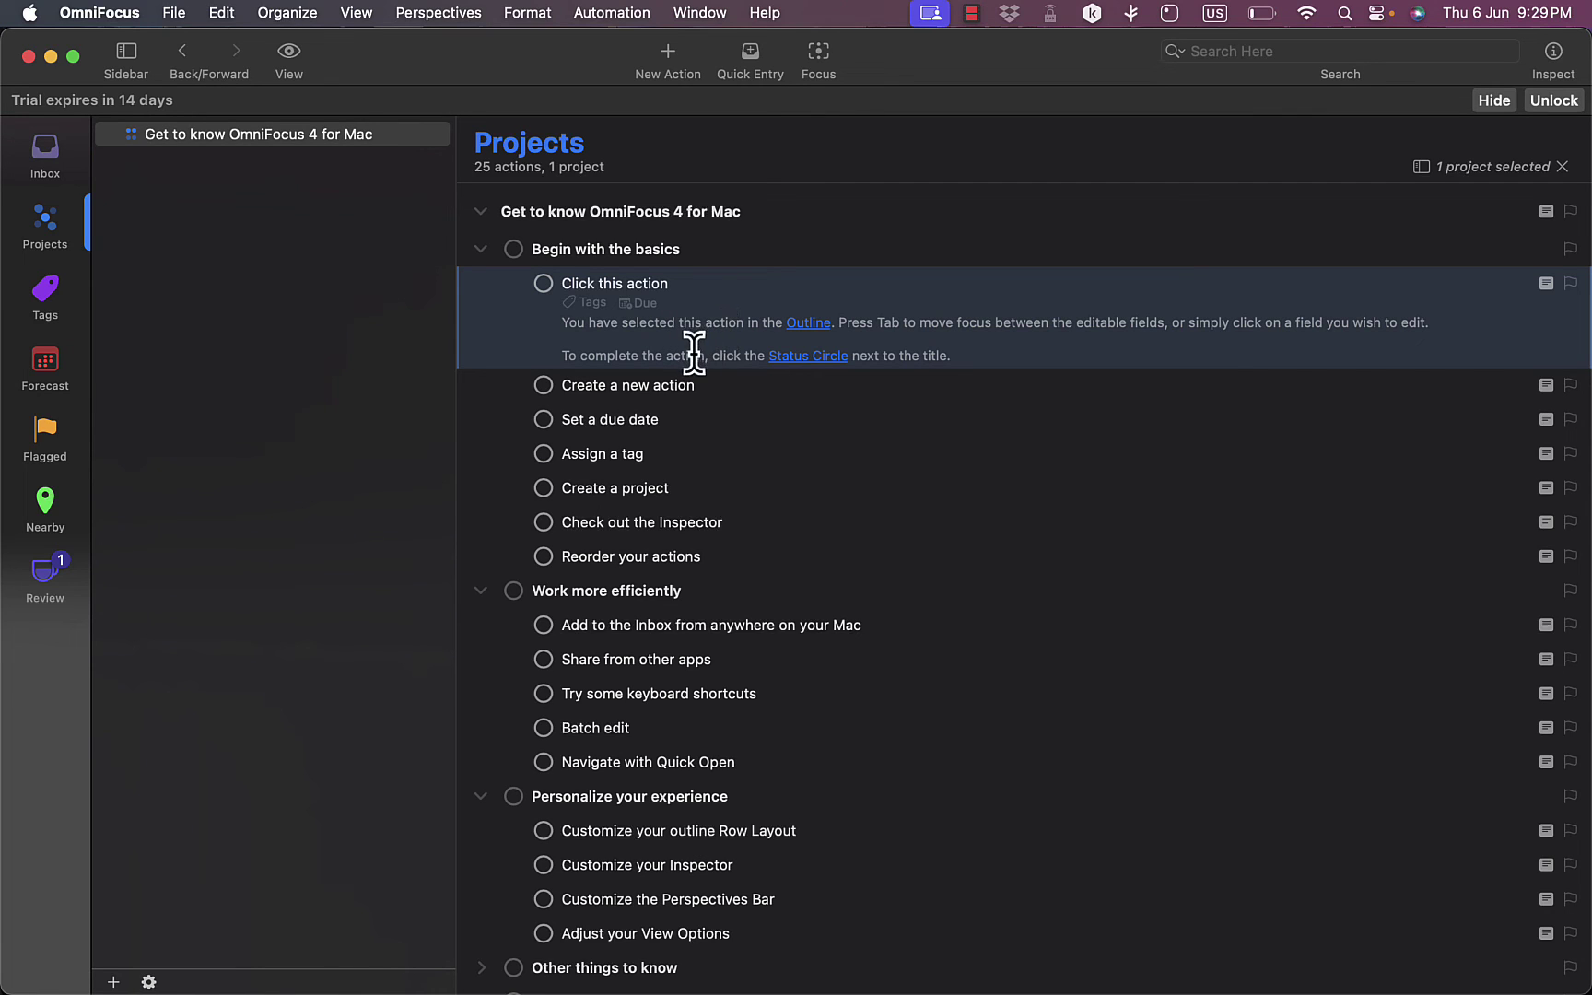
Step: Read the basics notes, ending in the 'Create a new action' note
click(612, 385)
click(612, 403)
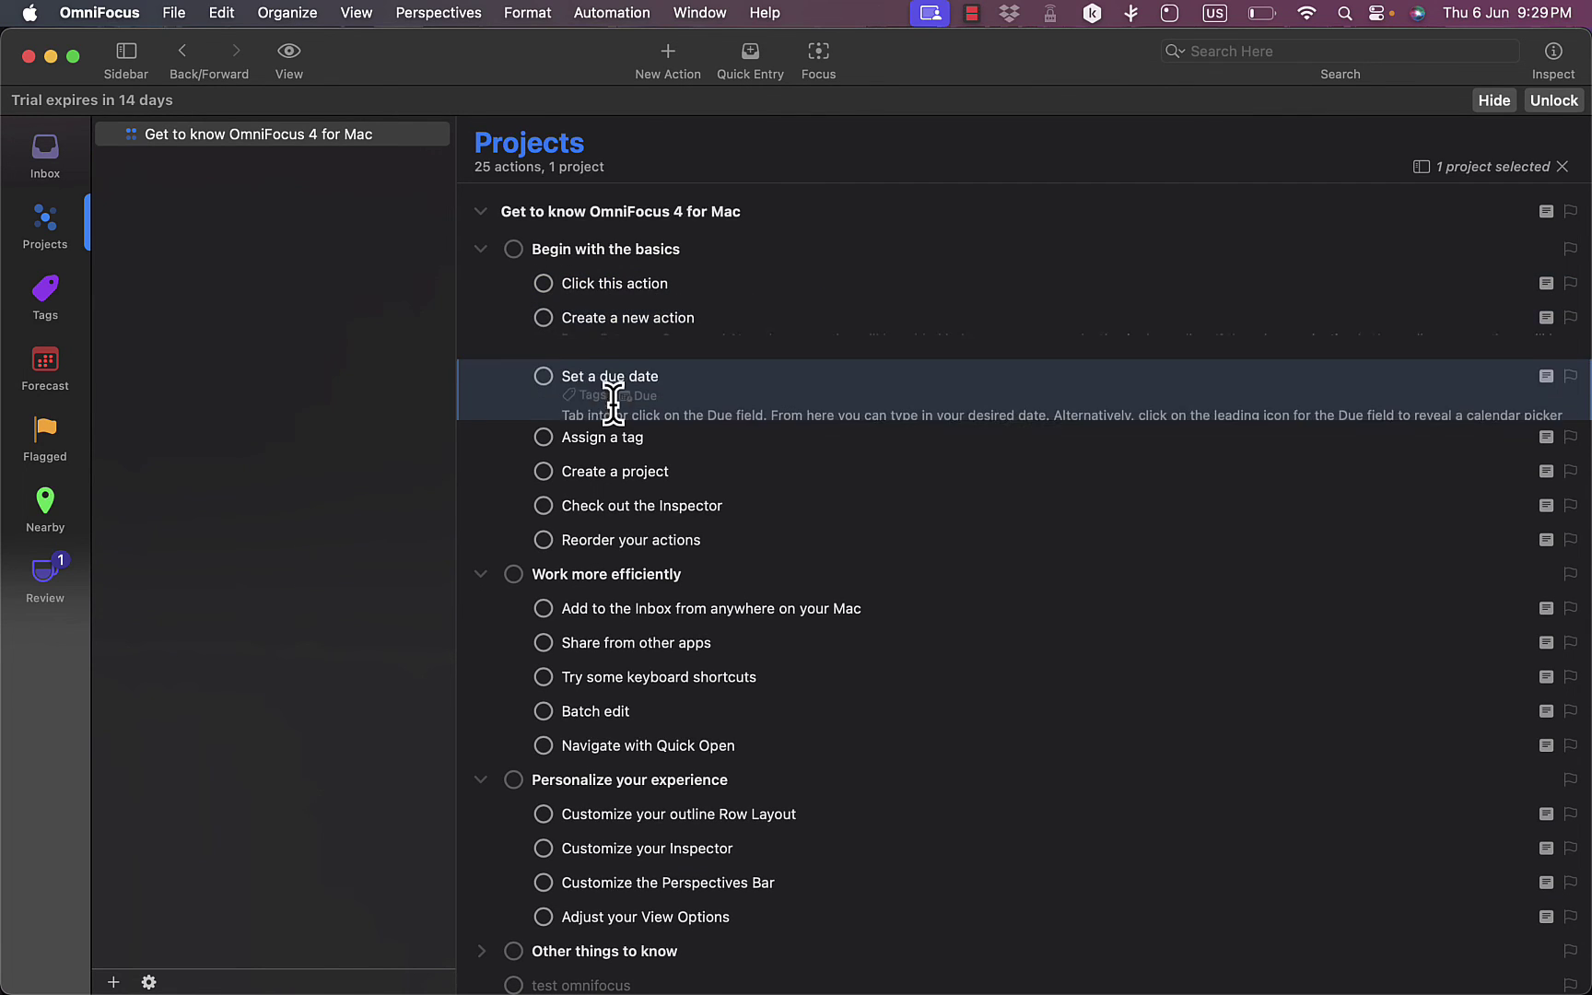
click(613, 437)
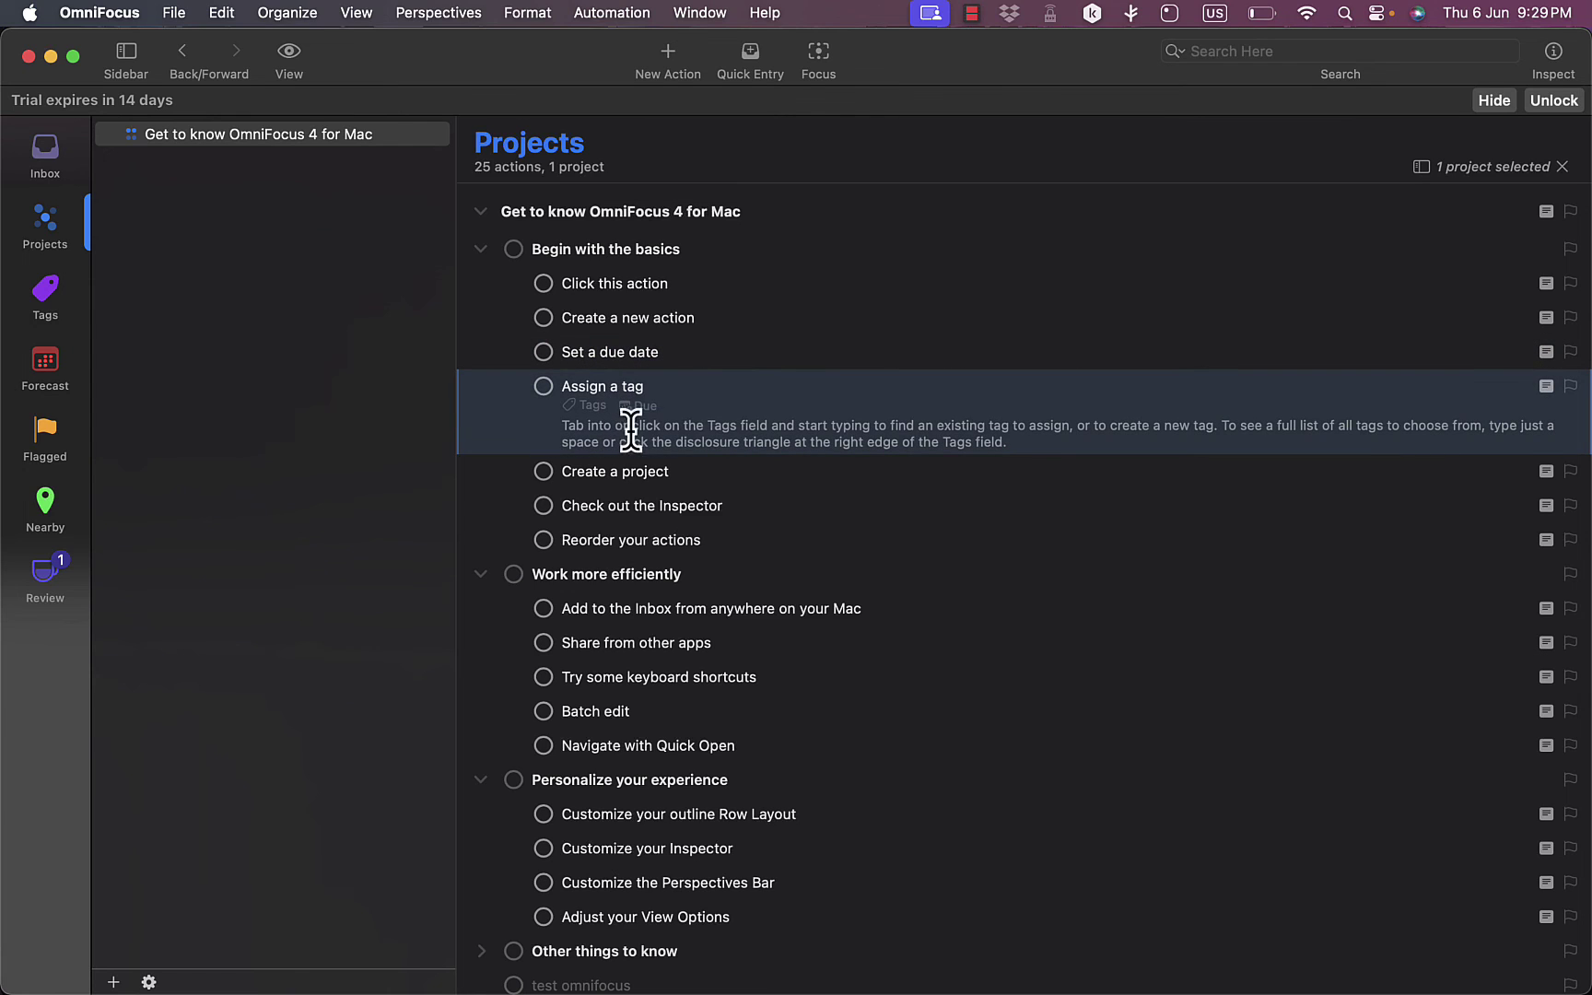
click(645, 470)
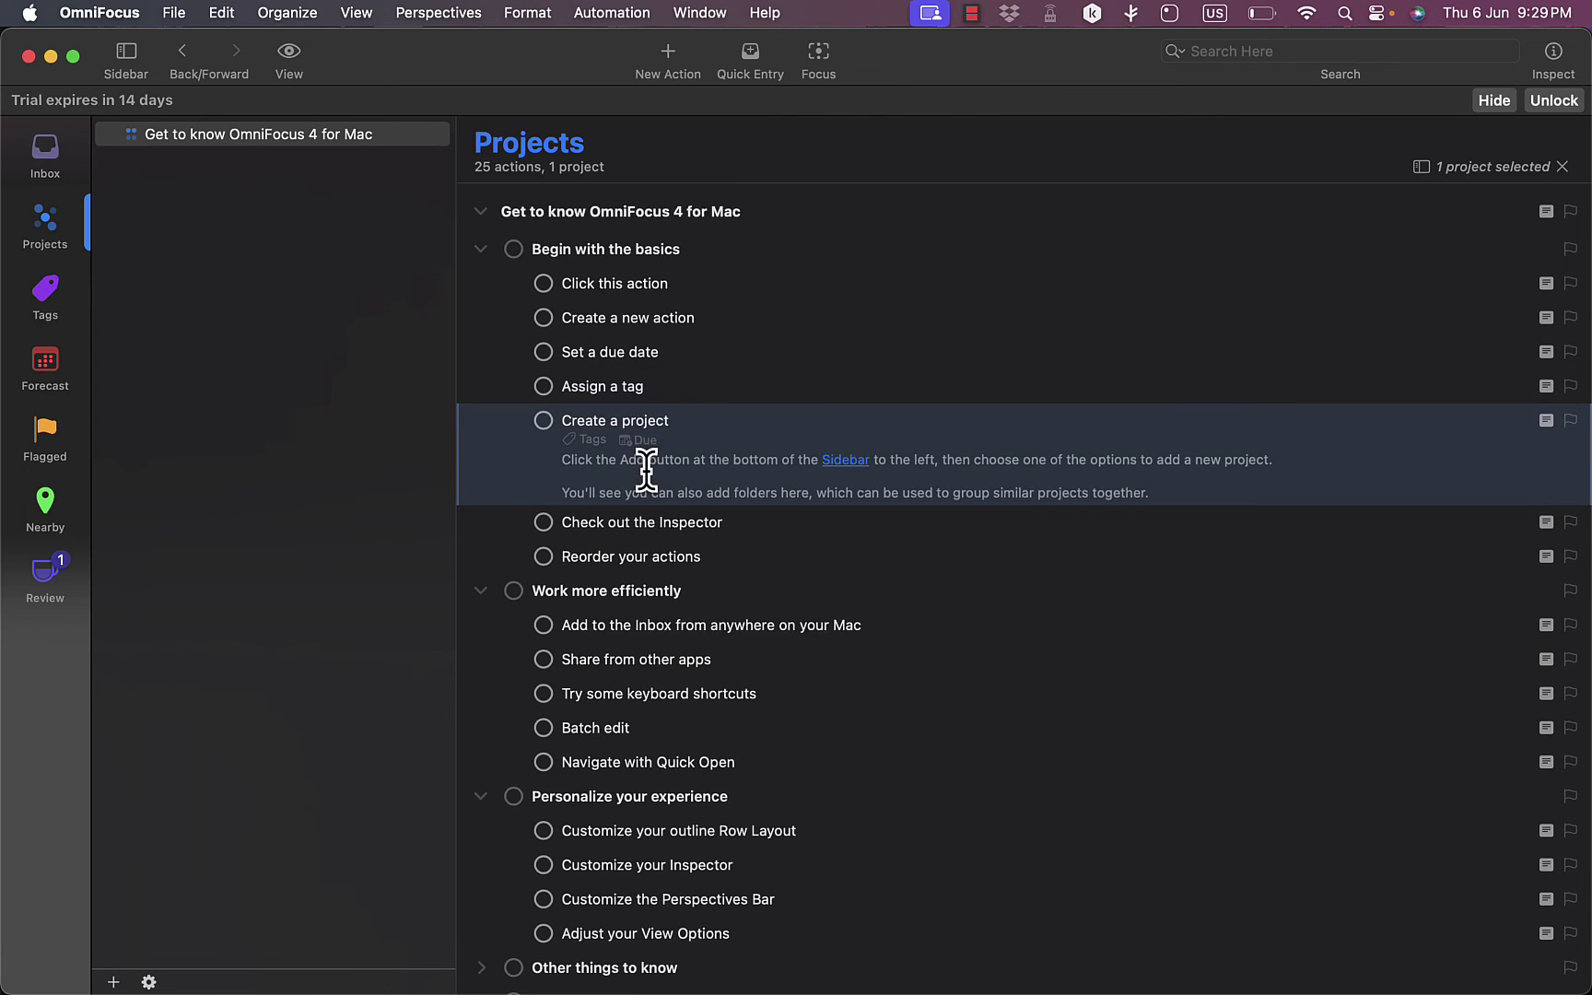
click(603, 320)
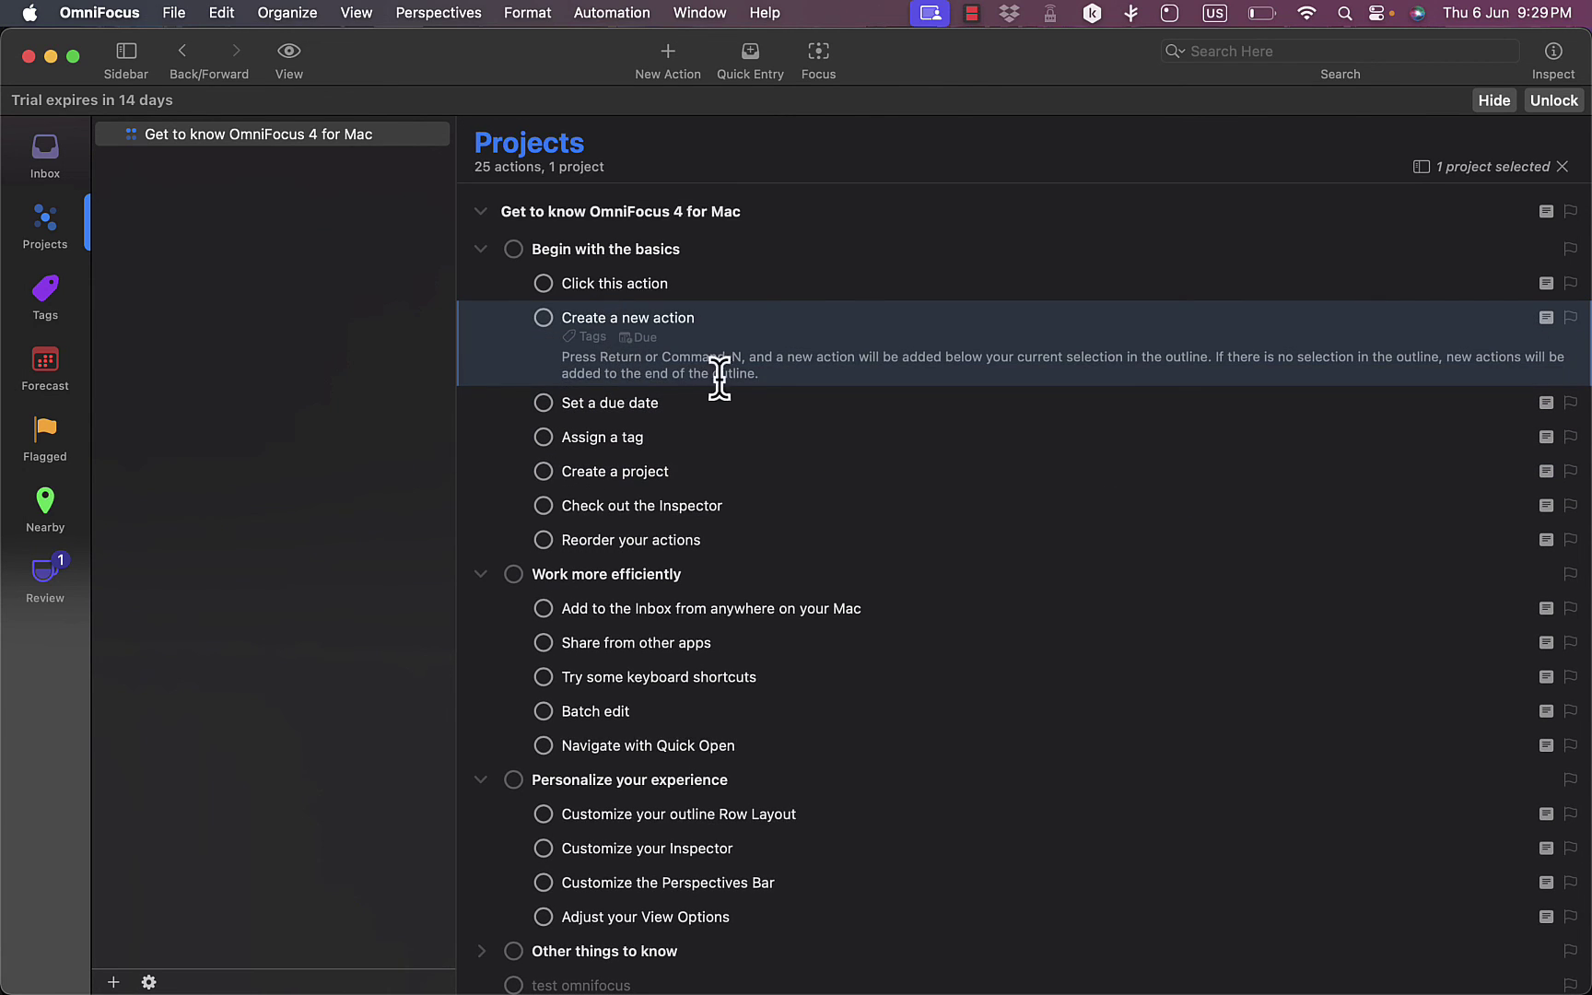
click(753, 357)
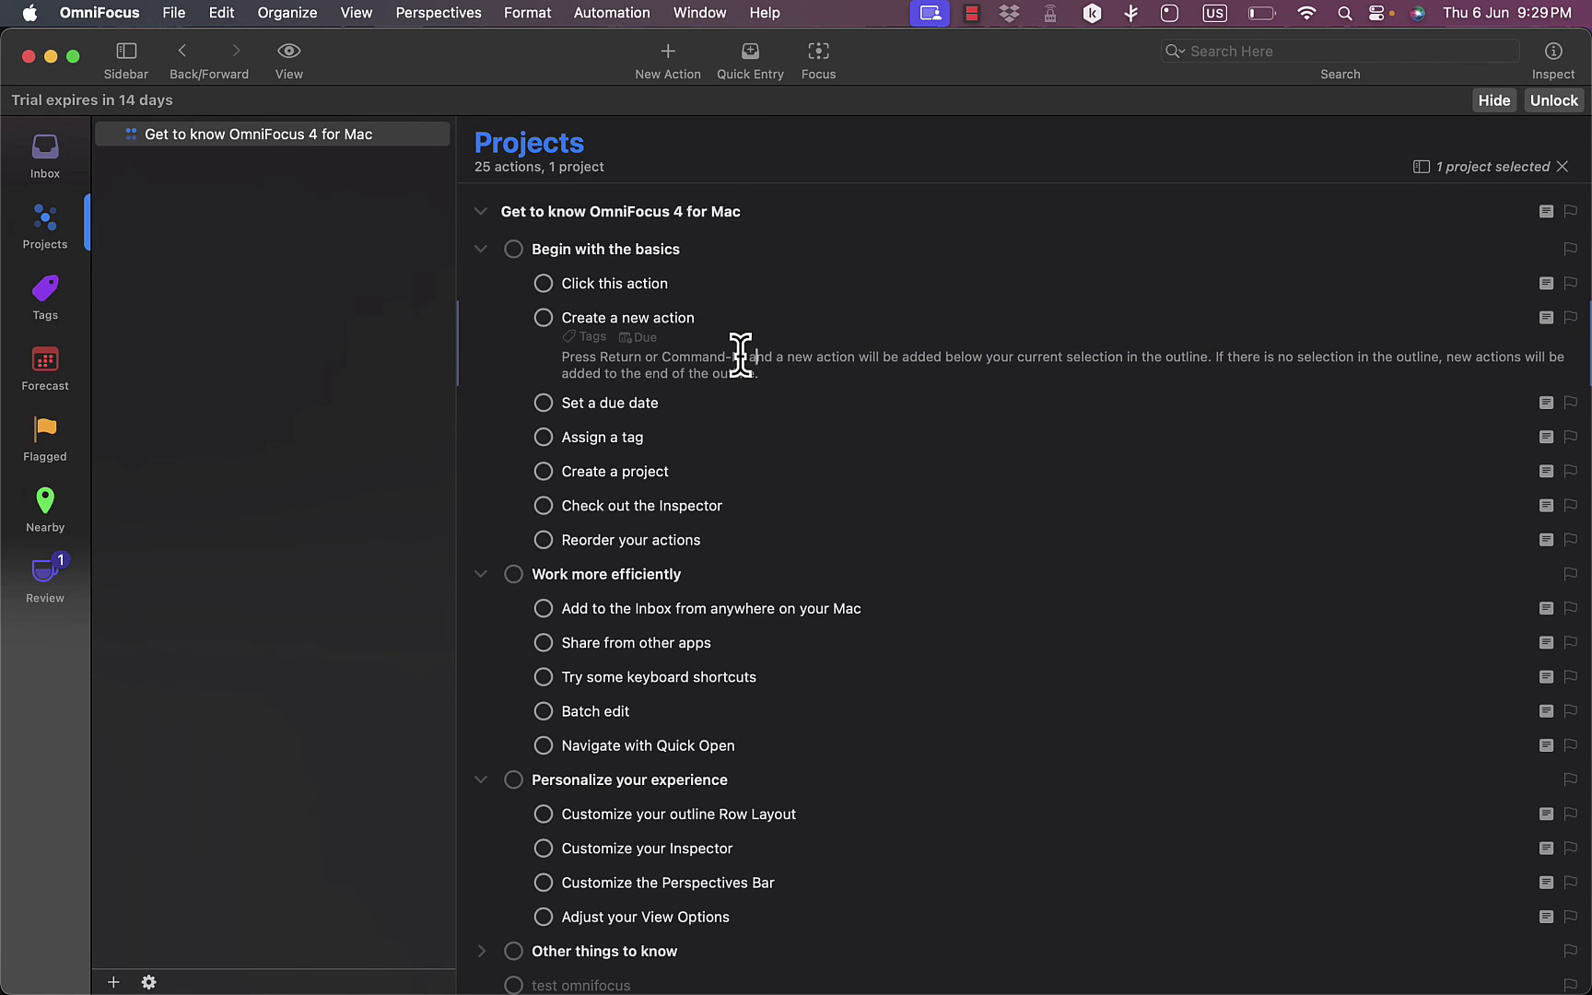
Step: Insert a new action named 'test' below 'Create a new action'
key(super+n)
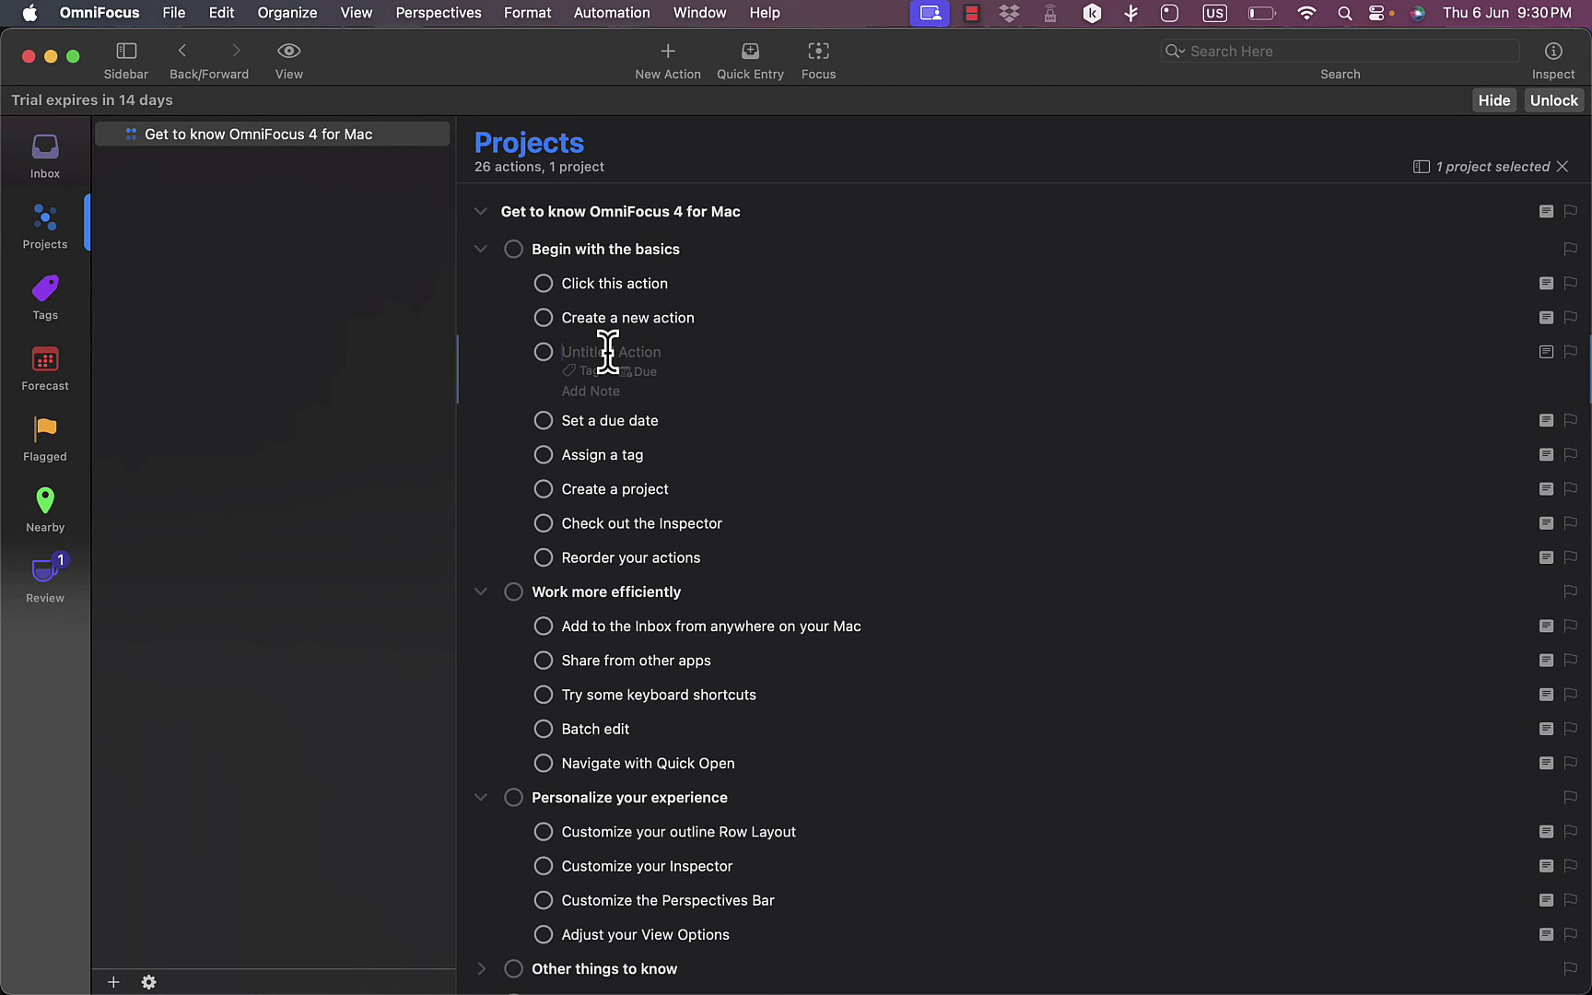
text(test)
scroll(572, 553, down, 2)
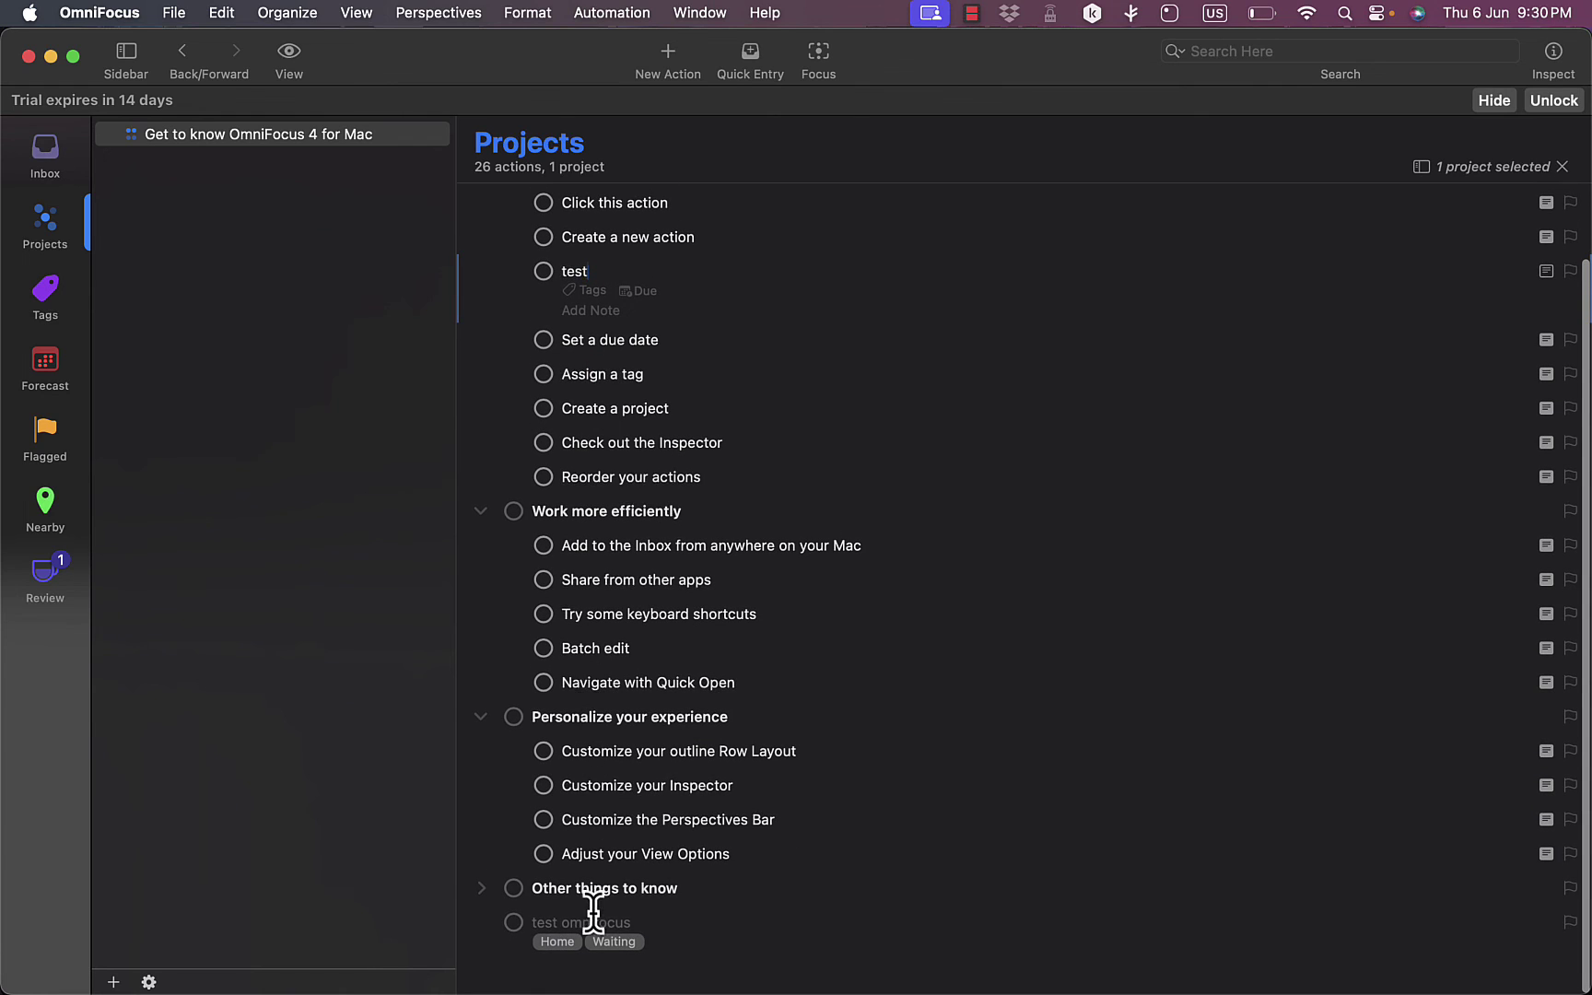
click(588, 926)
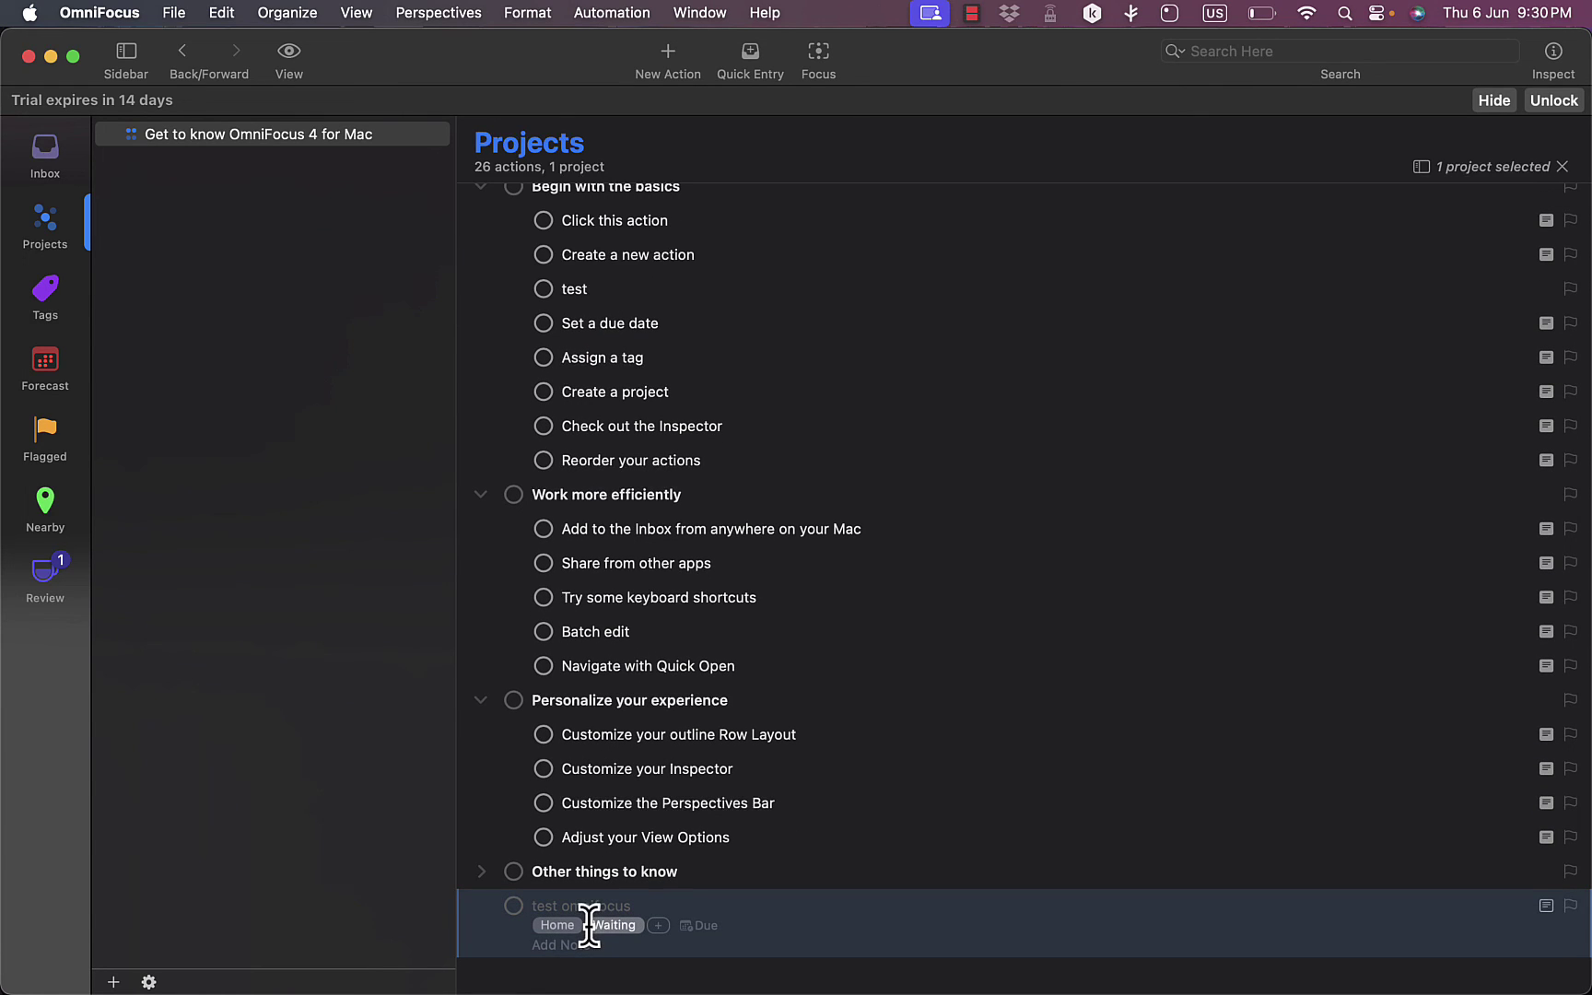
Step: Add a blank action after 'test omnifocus', then collapse and re-expand the project
key(super+n)
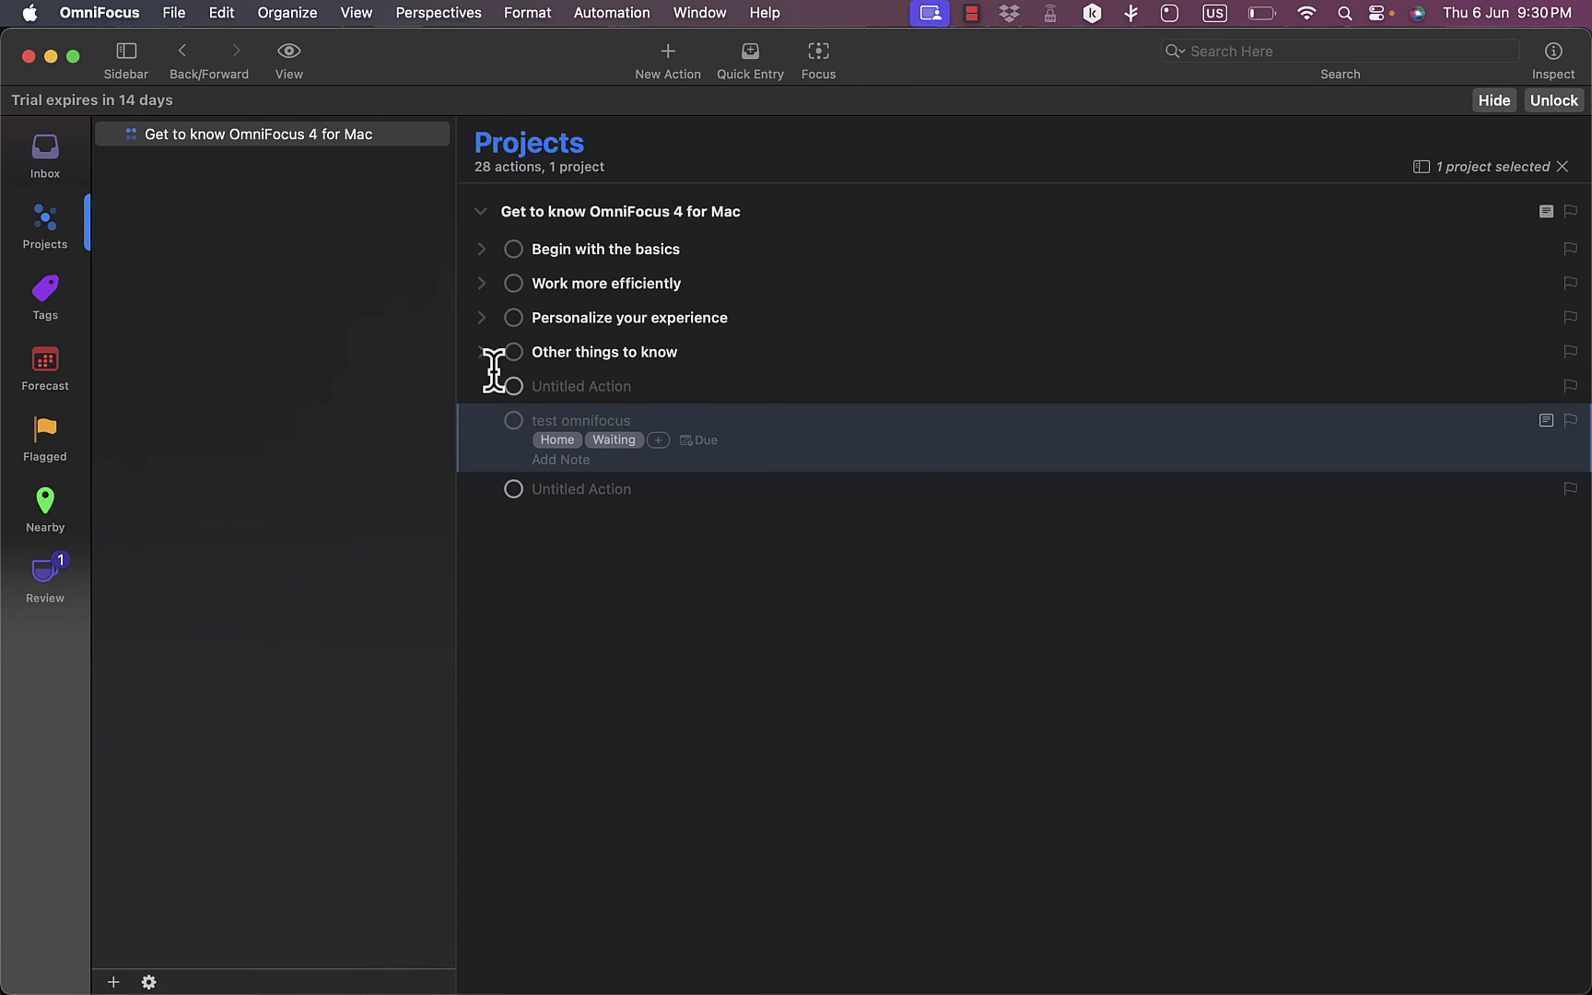
click(481, 211)
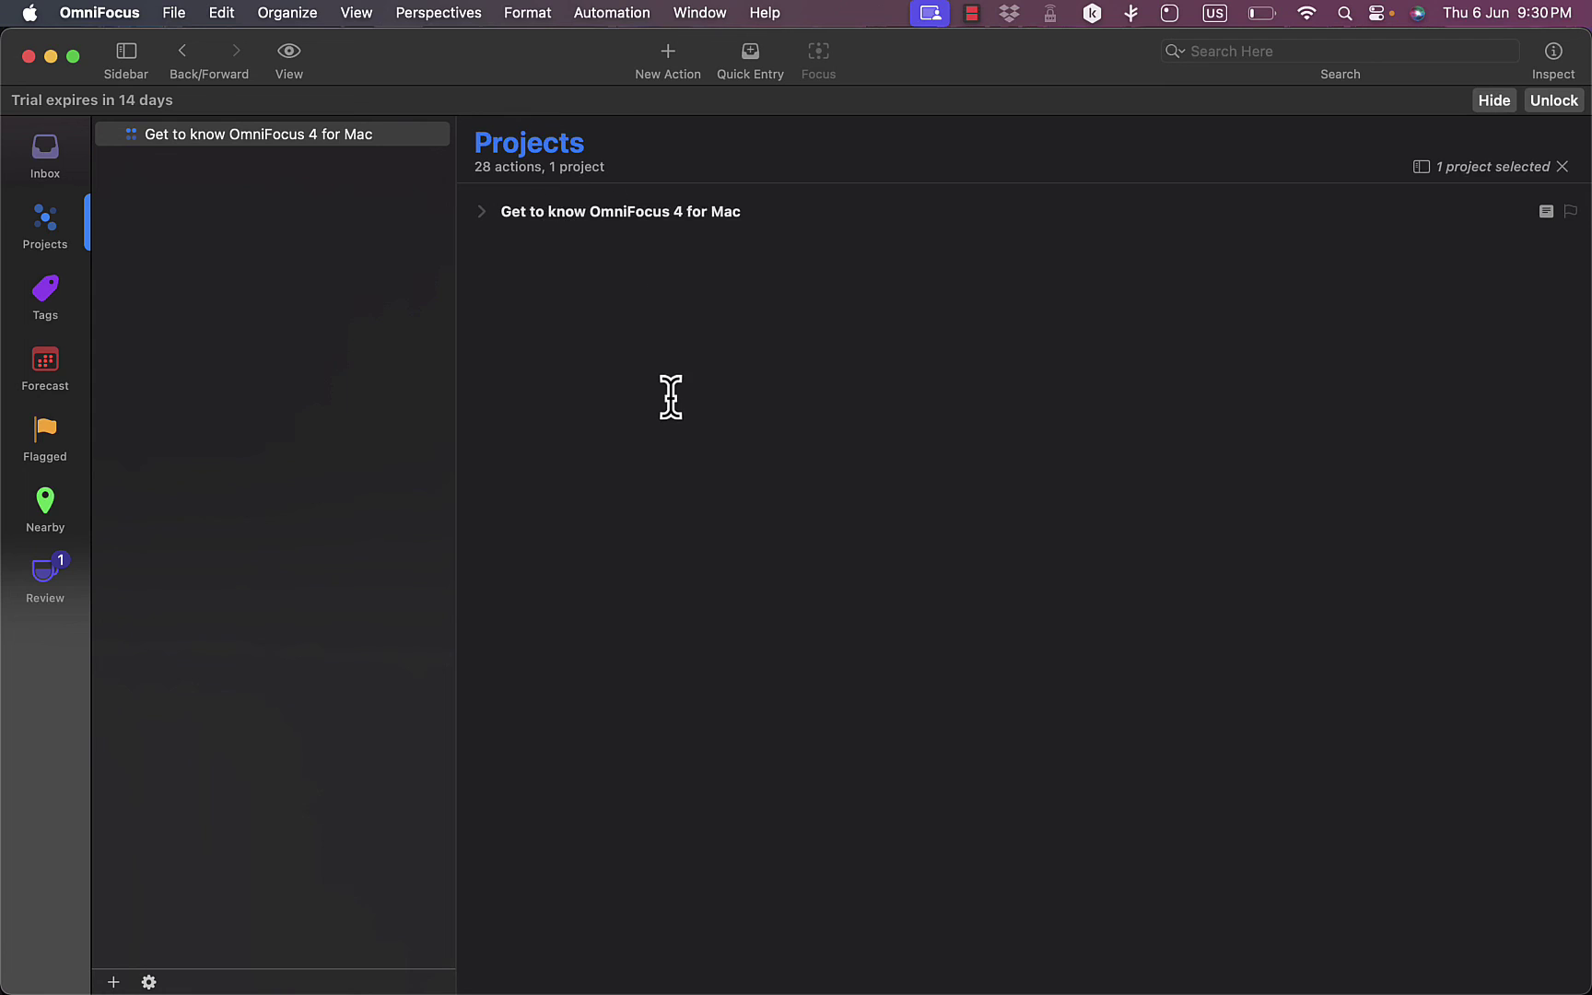
key(Right)
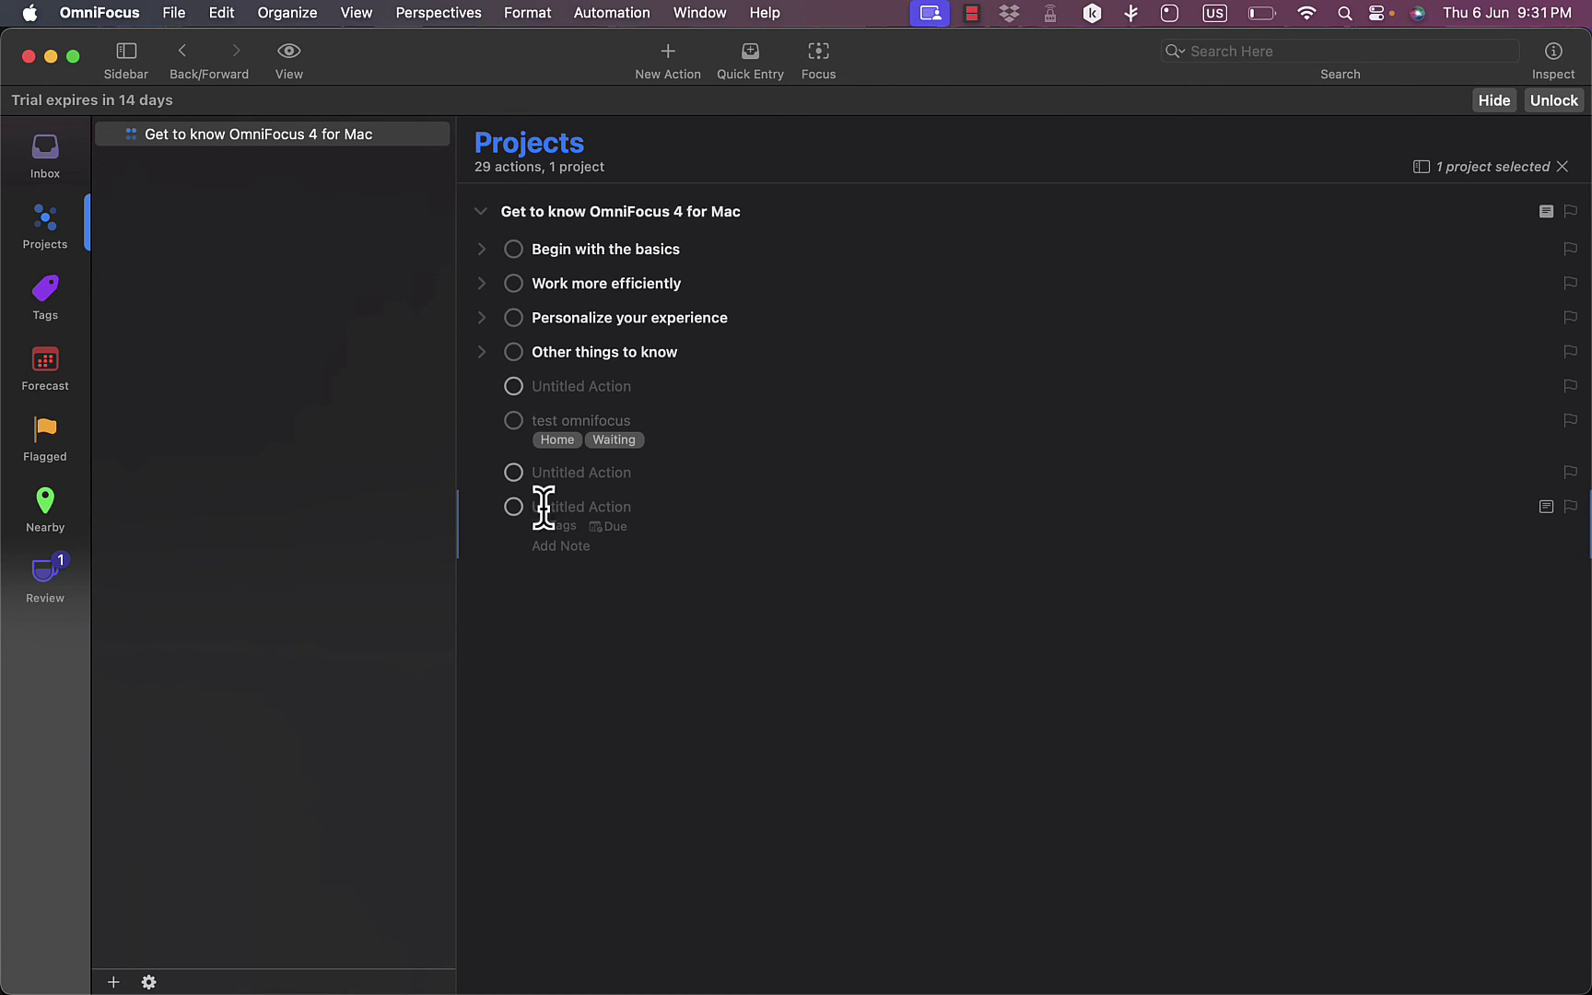
click(44, 152)
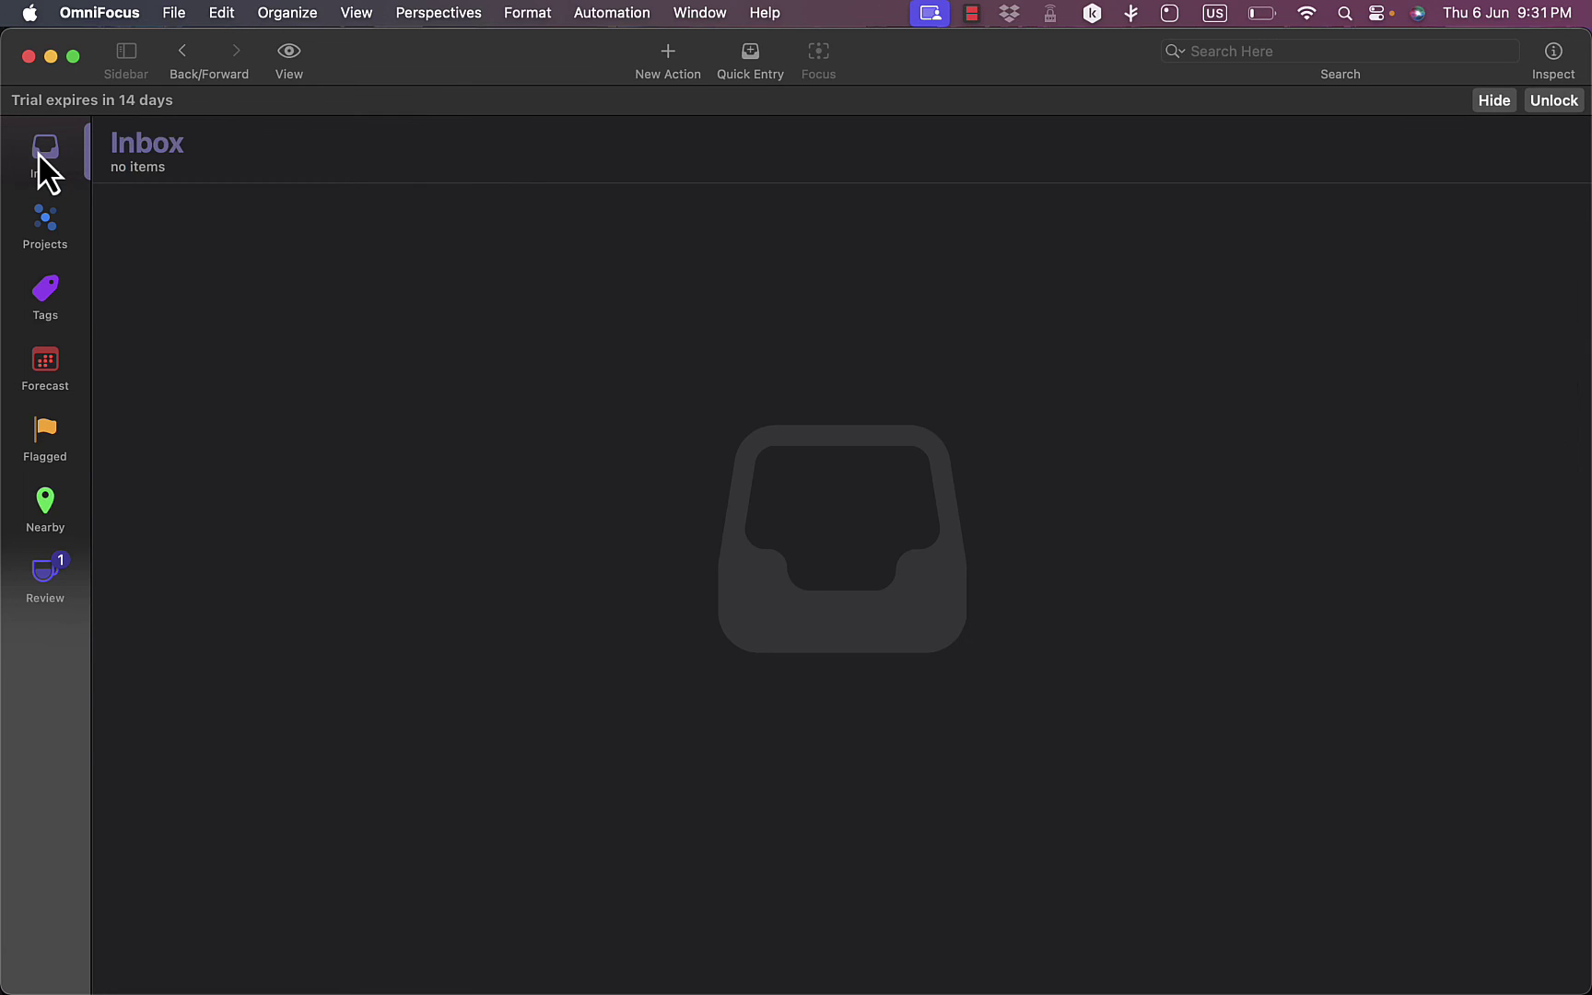